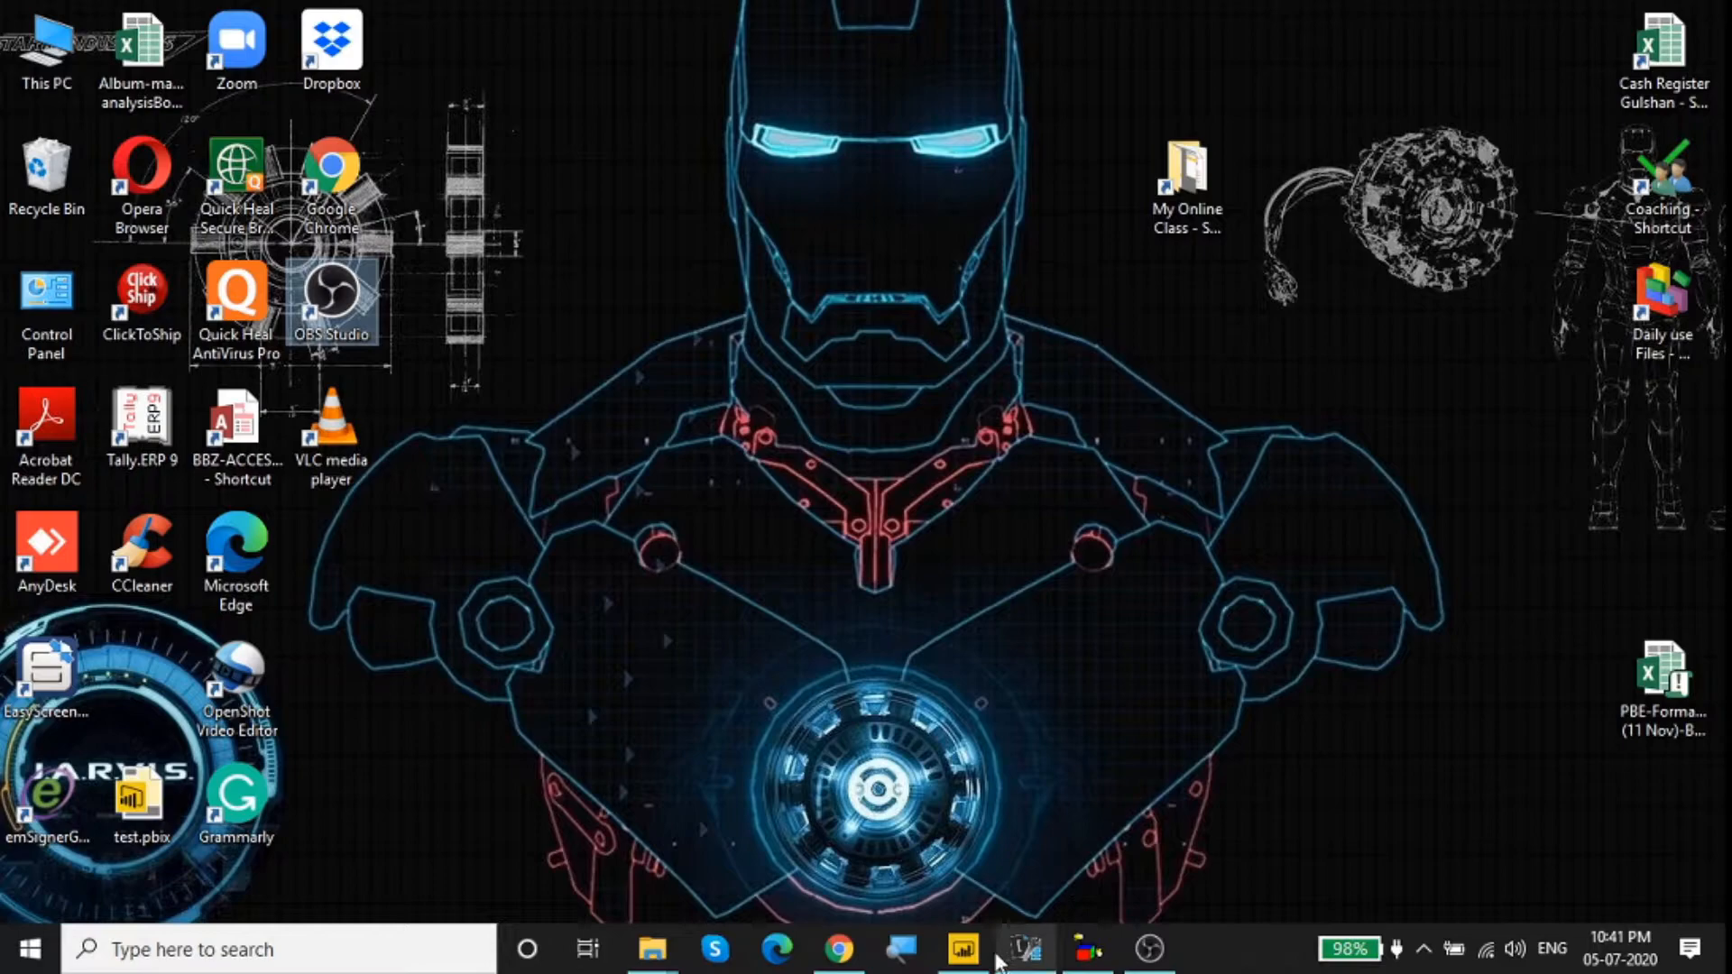
Step: Switch to Power BI Desktop and examine the table relationships in the data model, with the Properties pane collapsed
click(963, 952)
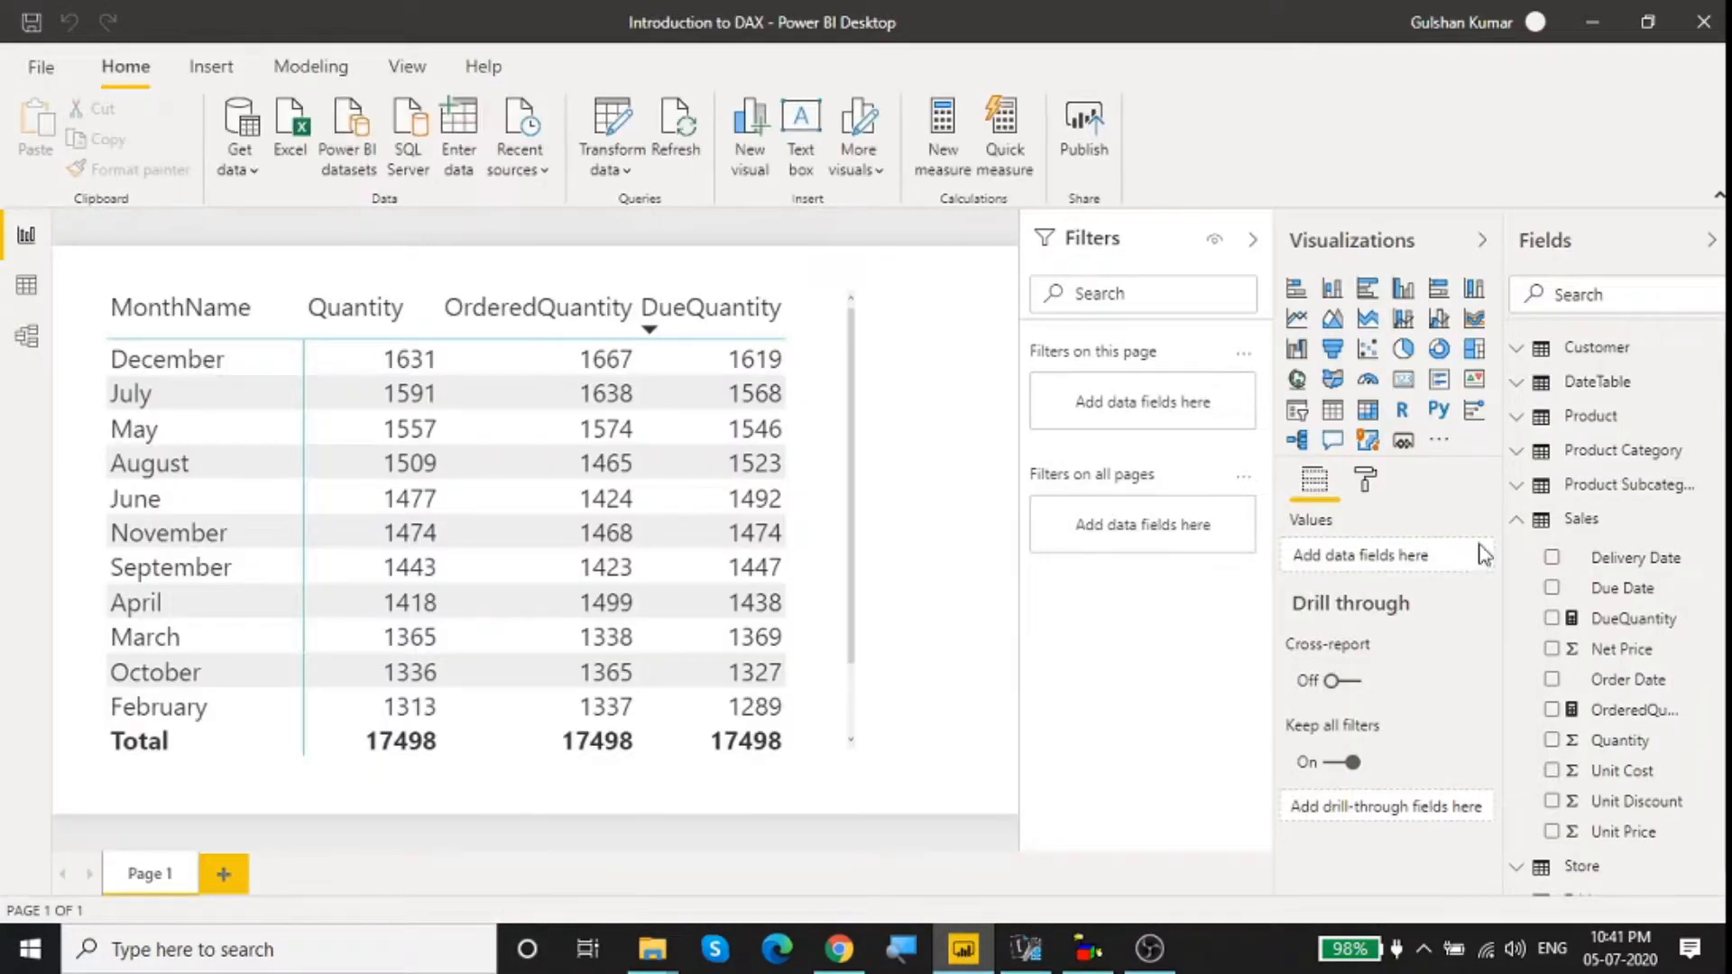
scroll(1615, 476, down, 1)
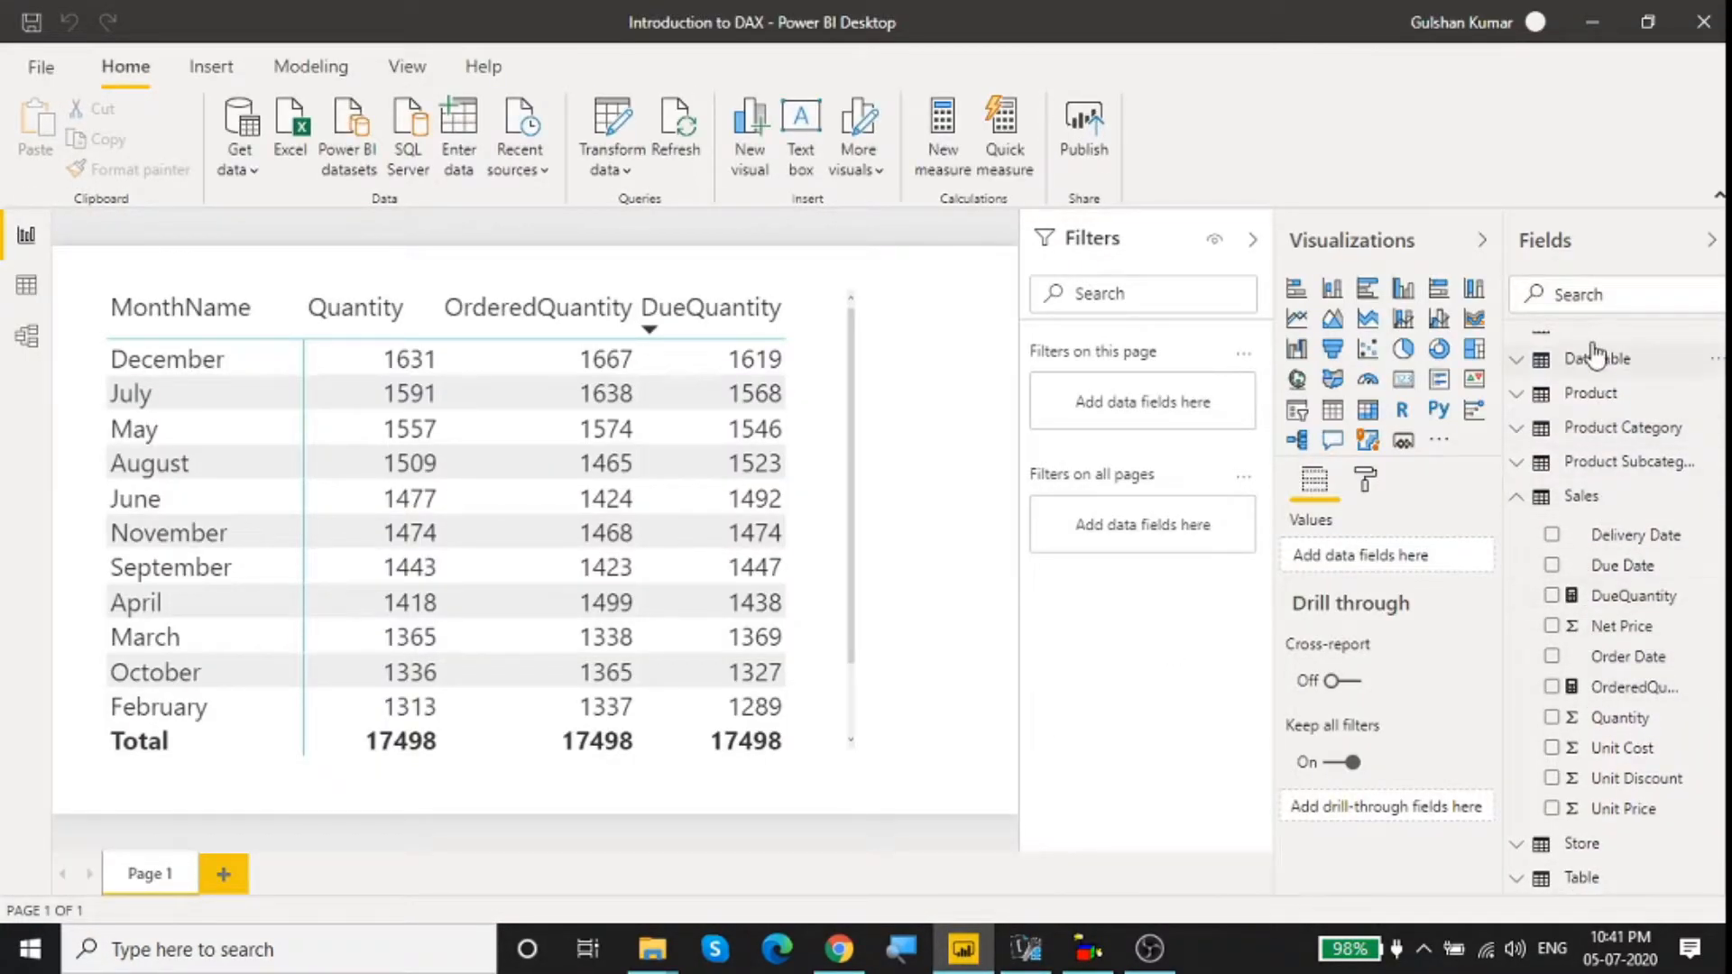
click(26, 341)
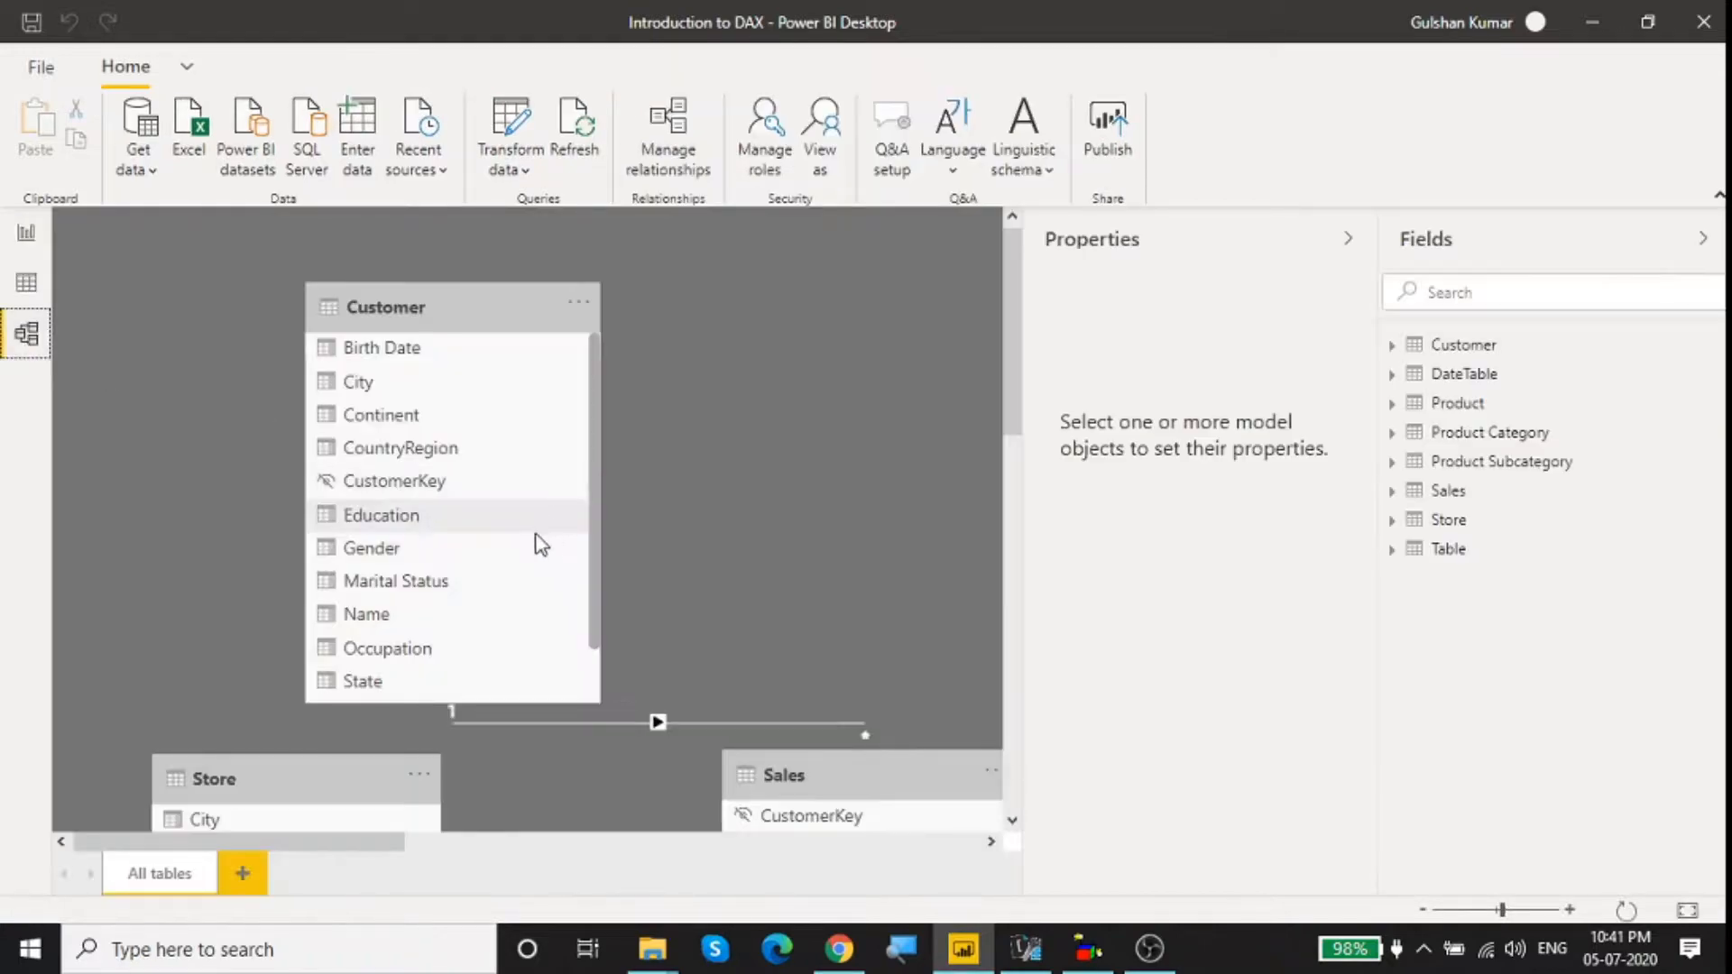
scroll(537, 543, down, 5)
scroll(827, 574, down, 3)
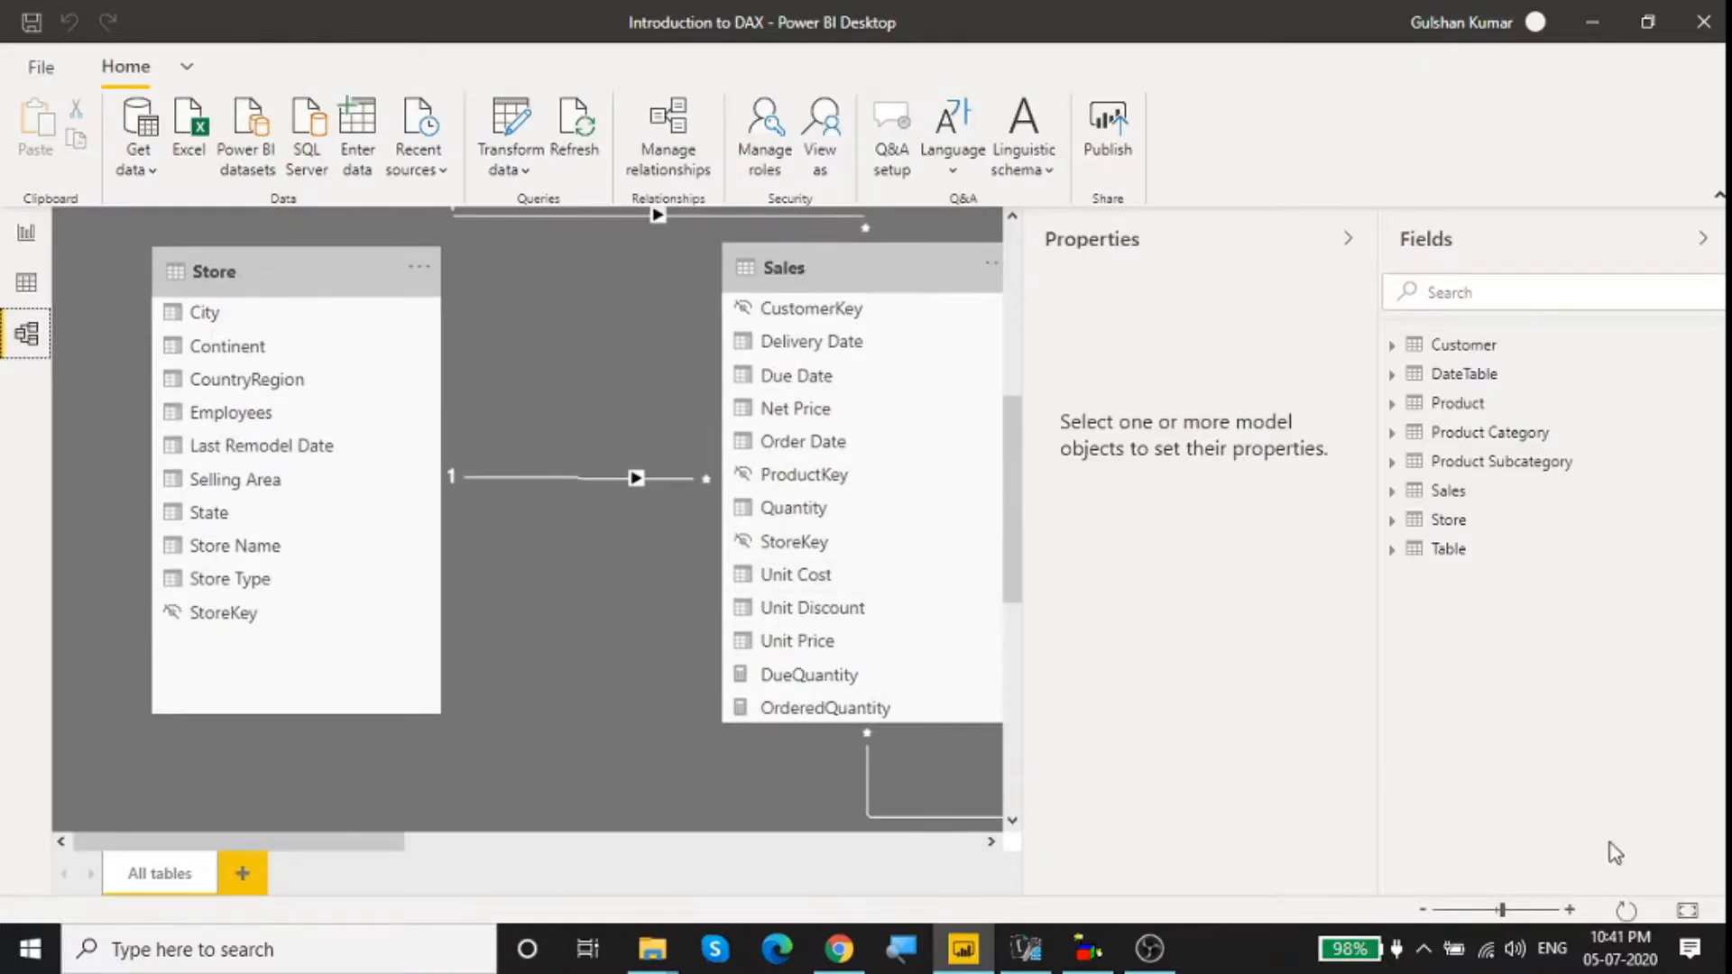
click(1472, 911)
click(1463, 911)
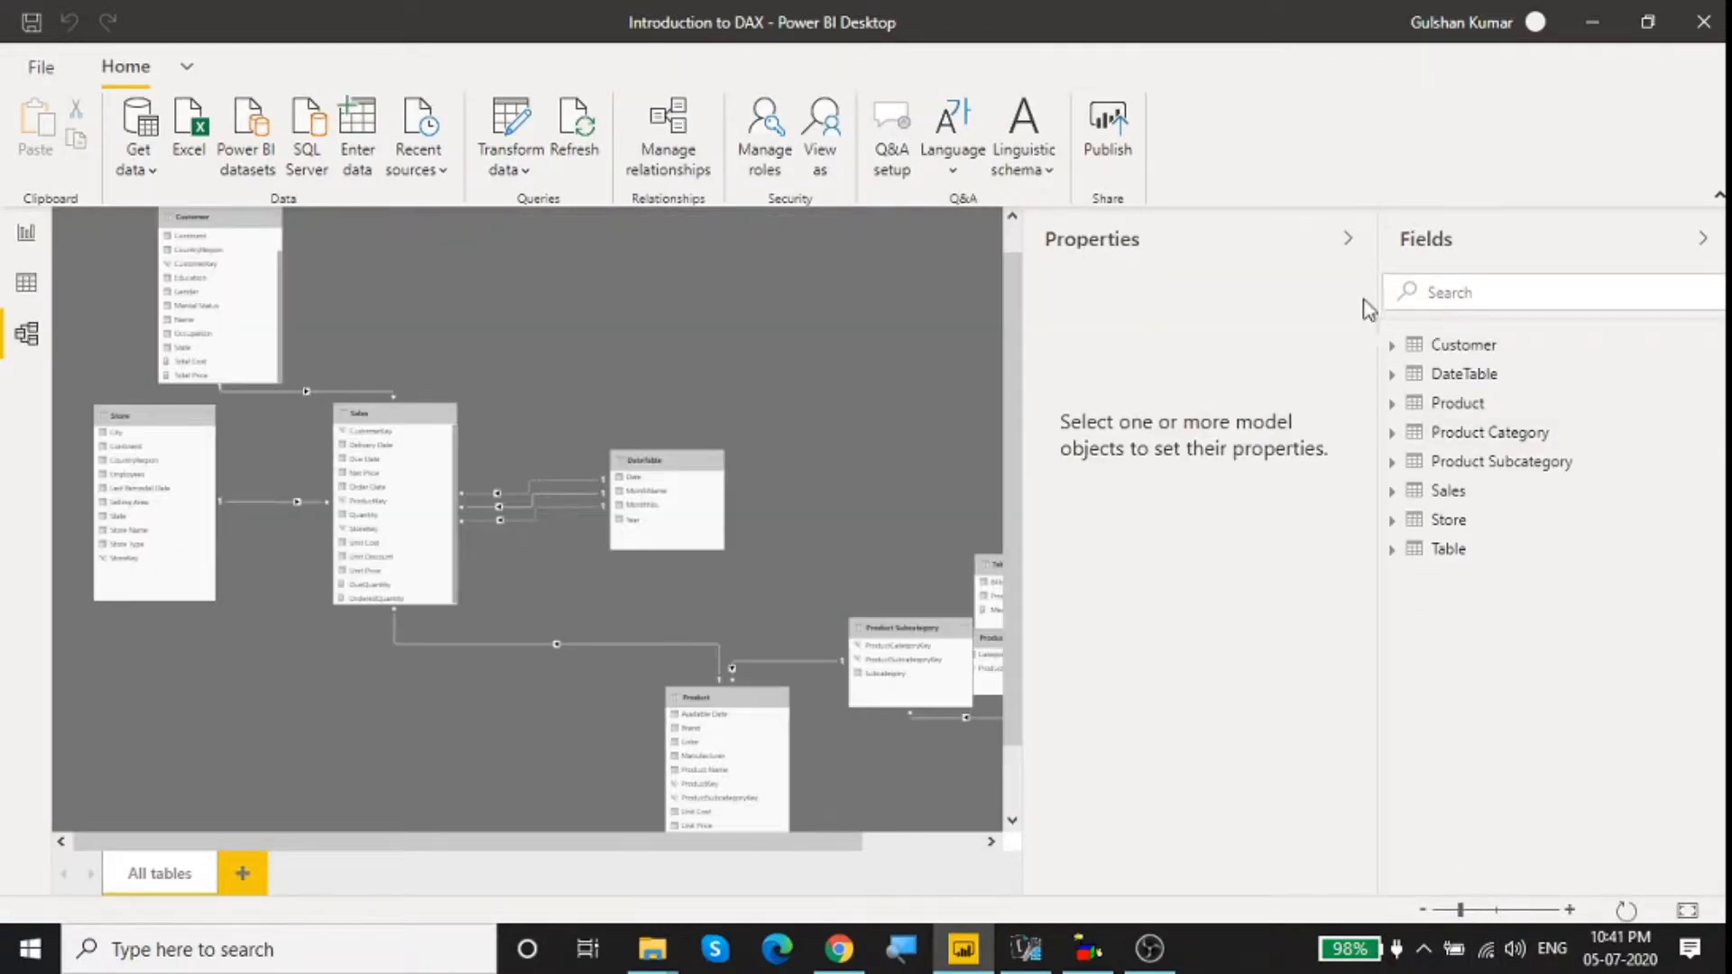
click(1351, 241)
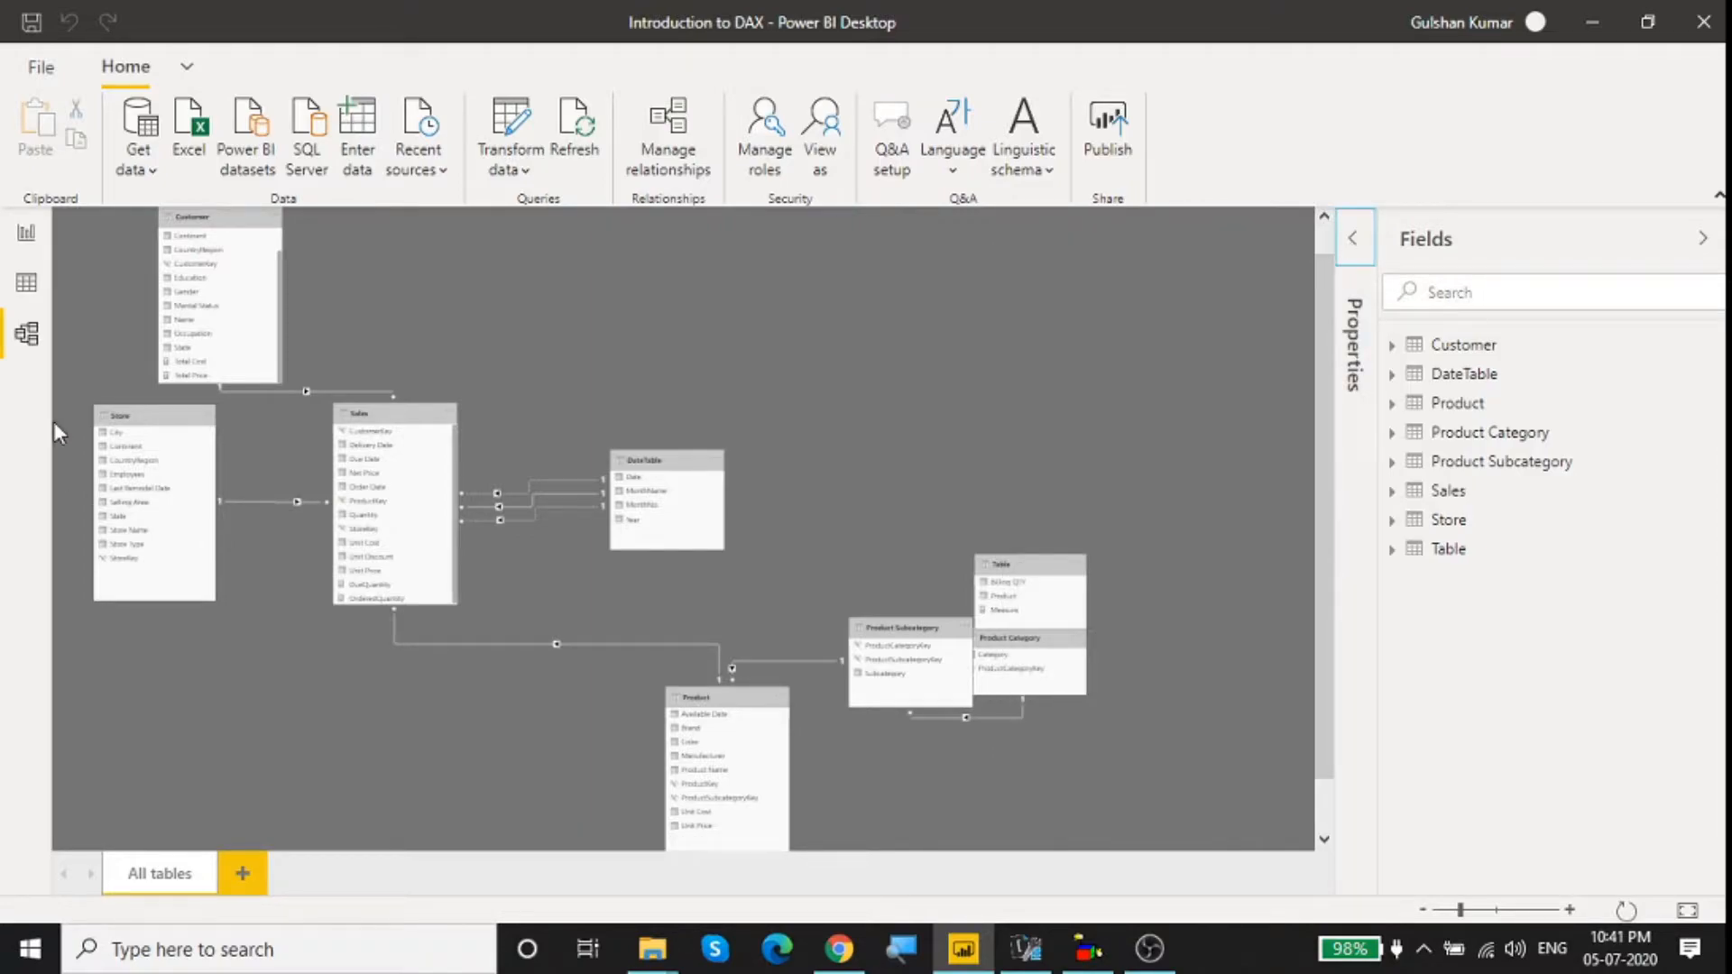
Step: Look through the report's data, model and report views, ending on the Customer table's data
click(20, 285)
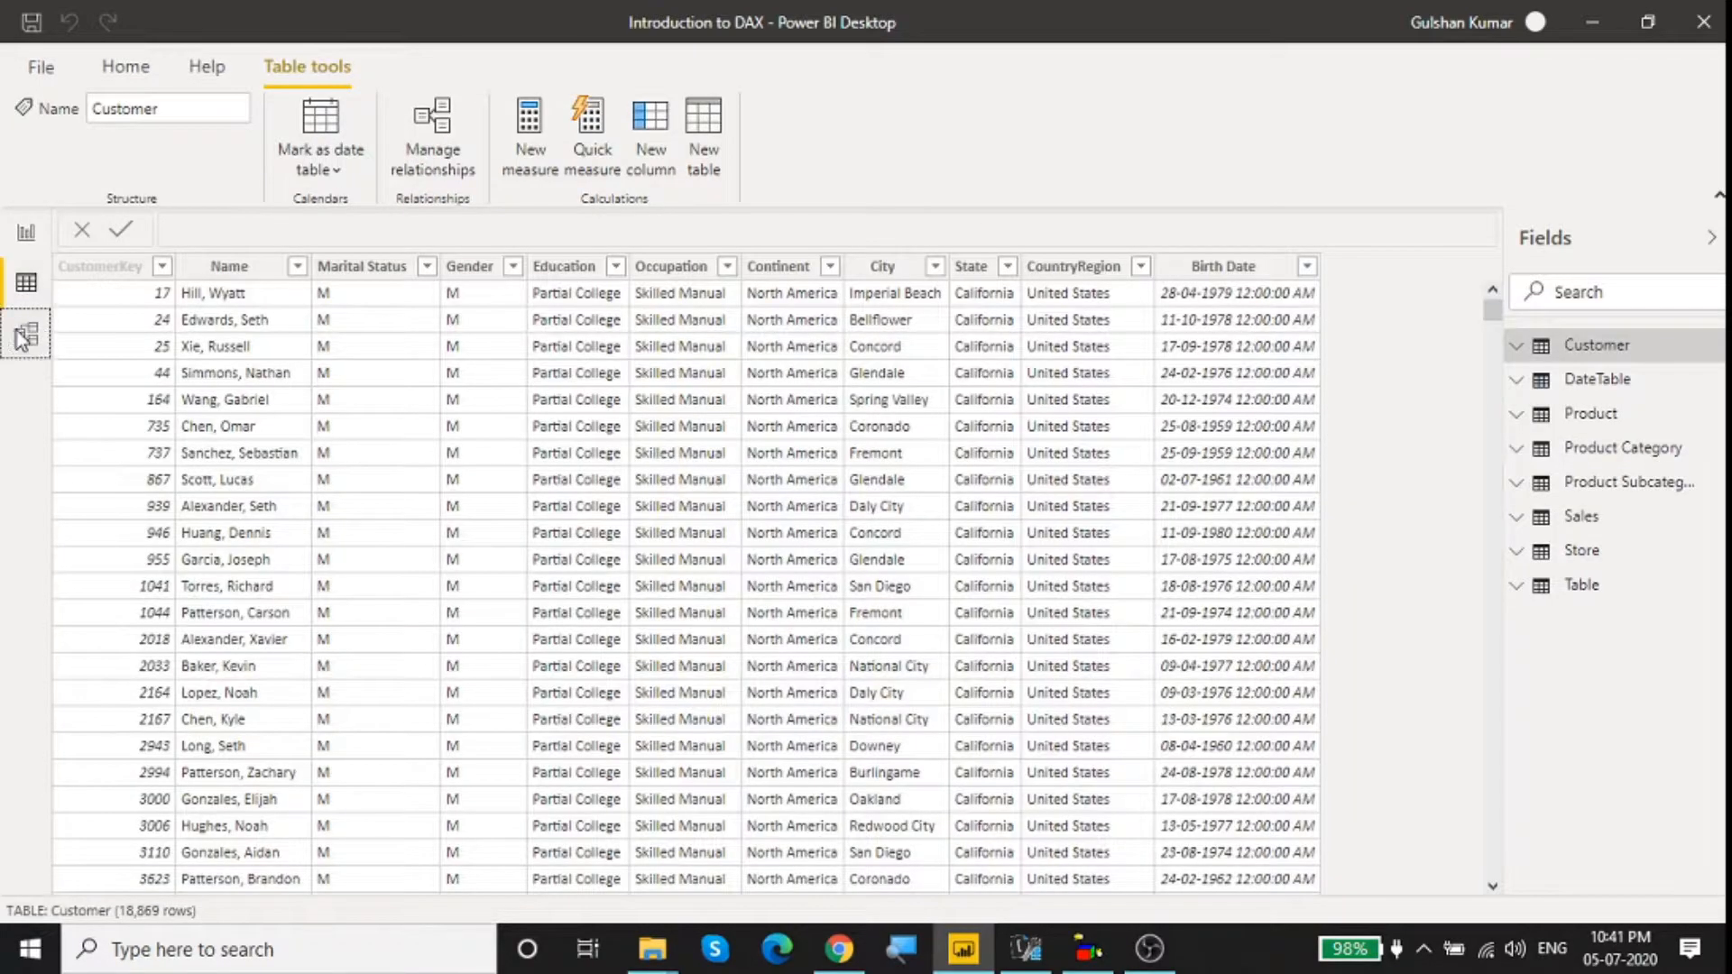
click(24, 336)
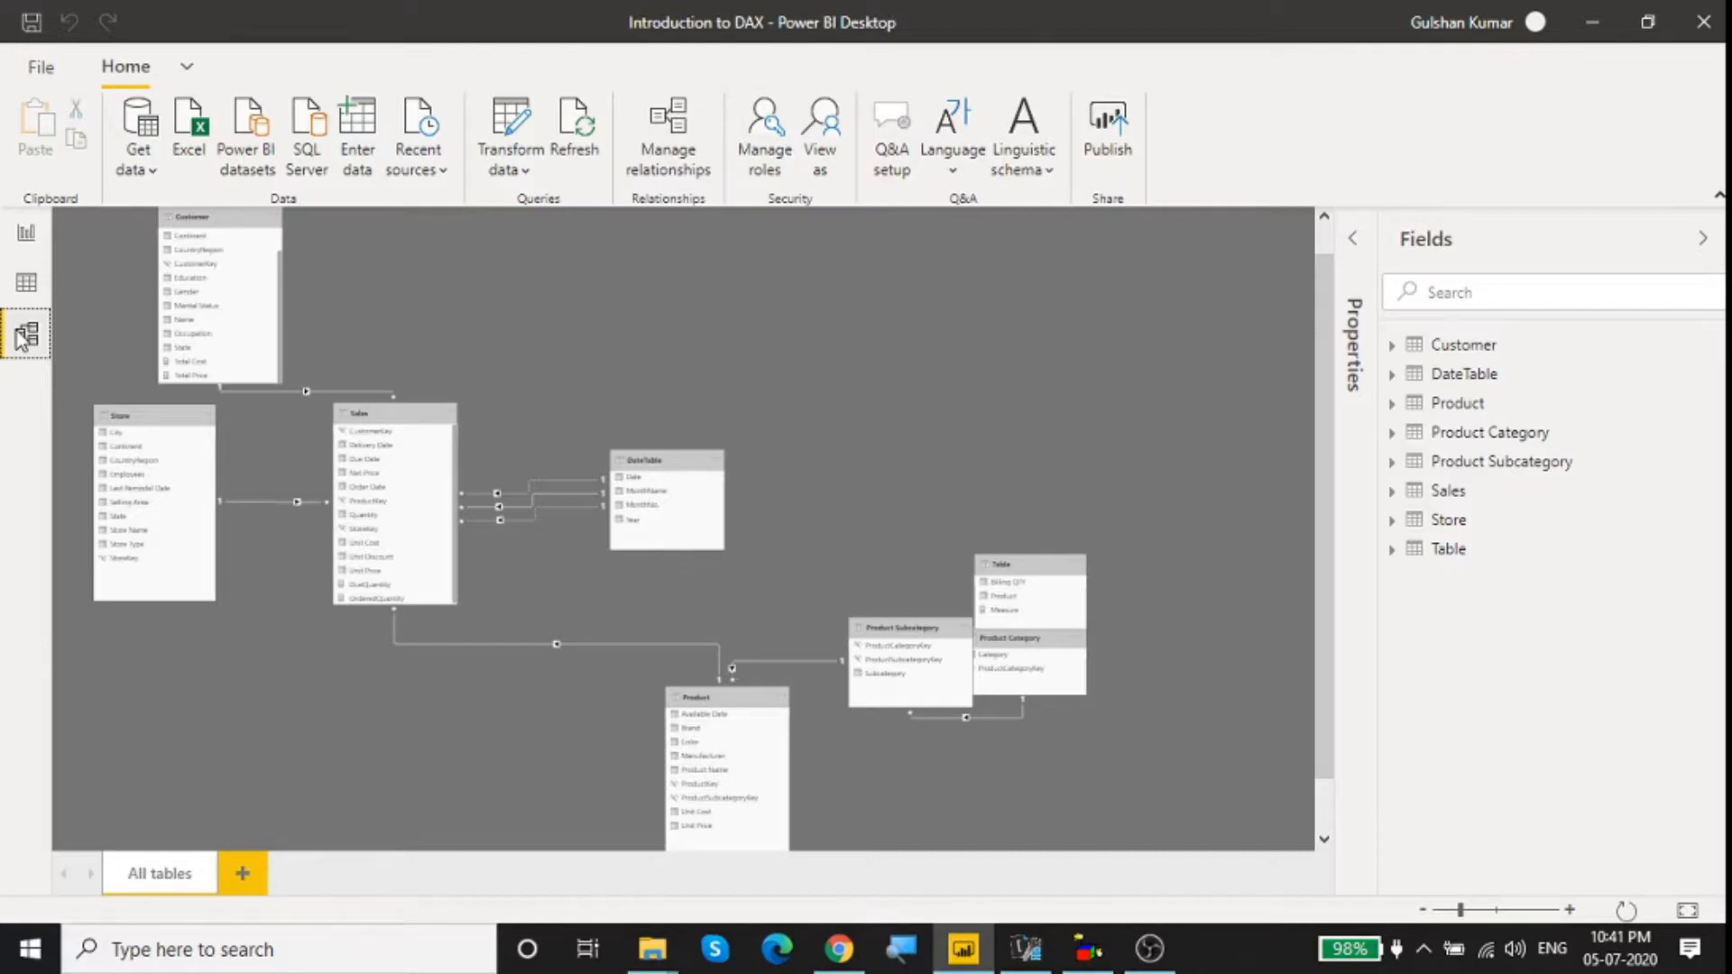
click(26, 283)
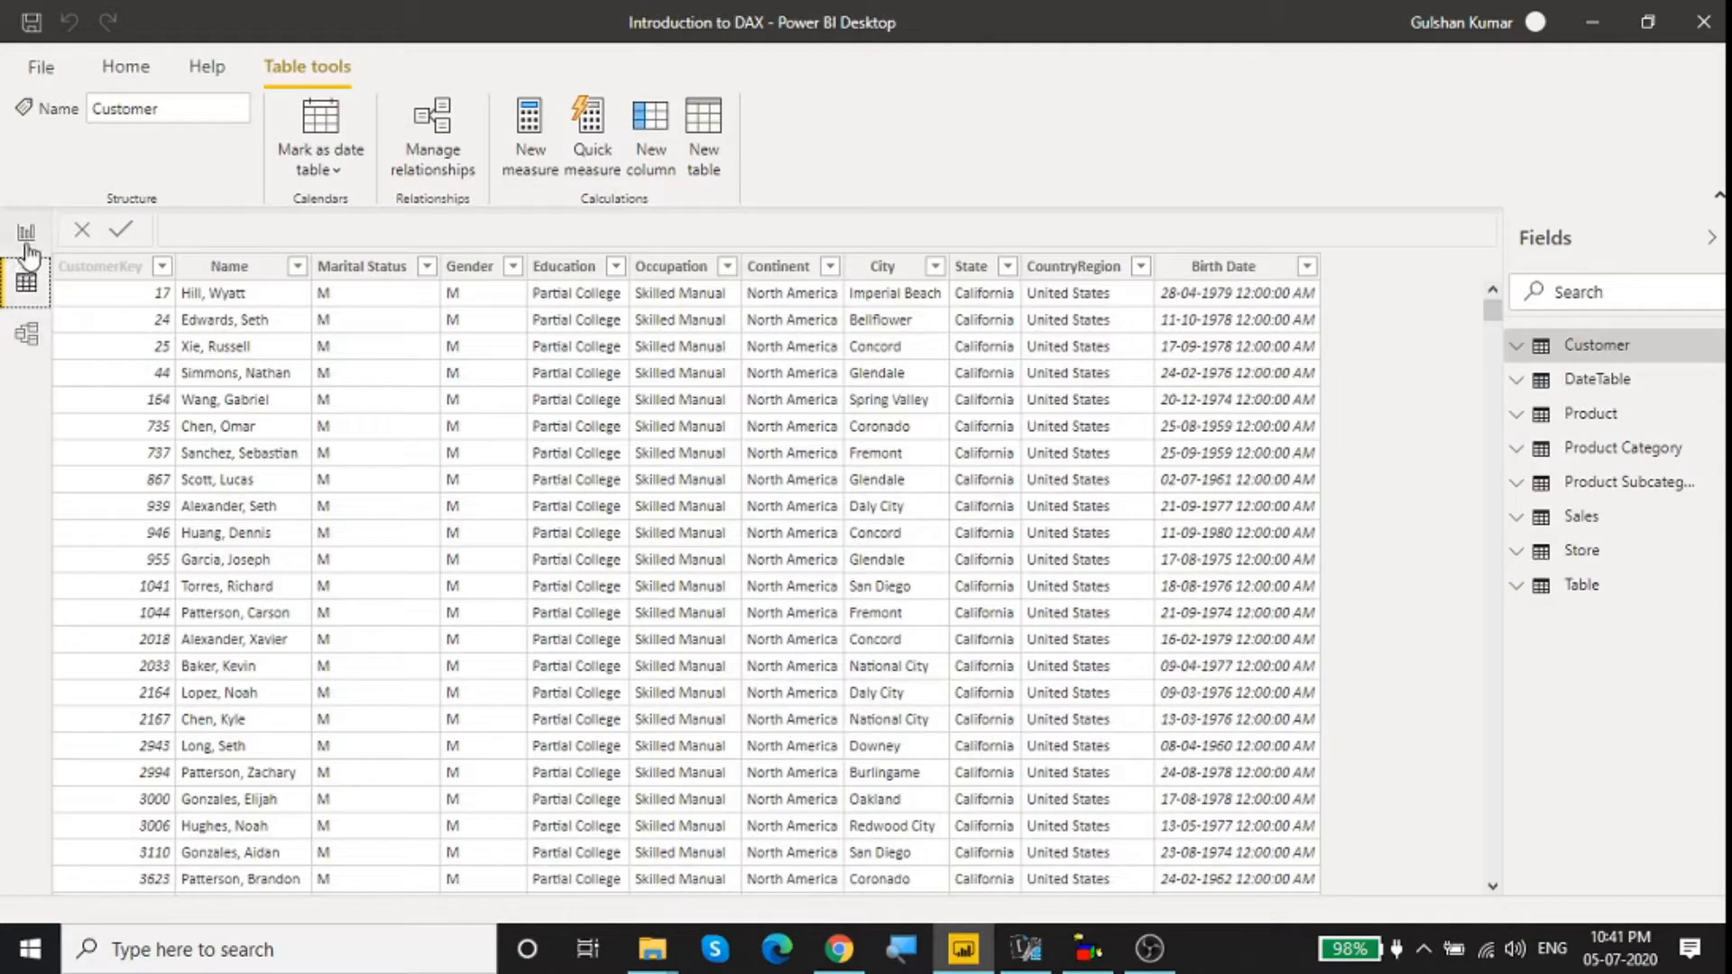
click(27, 242)
click(23, 293)
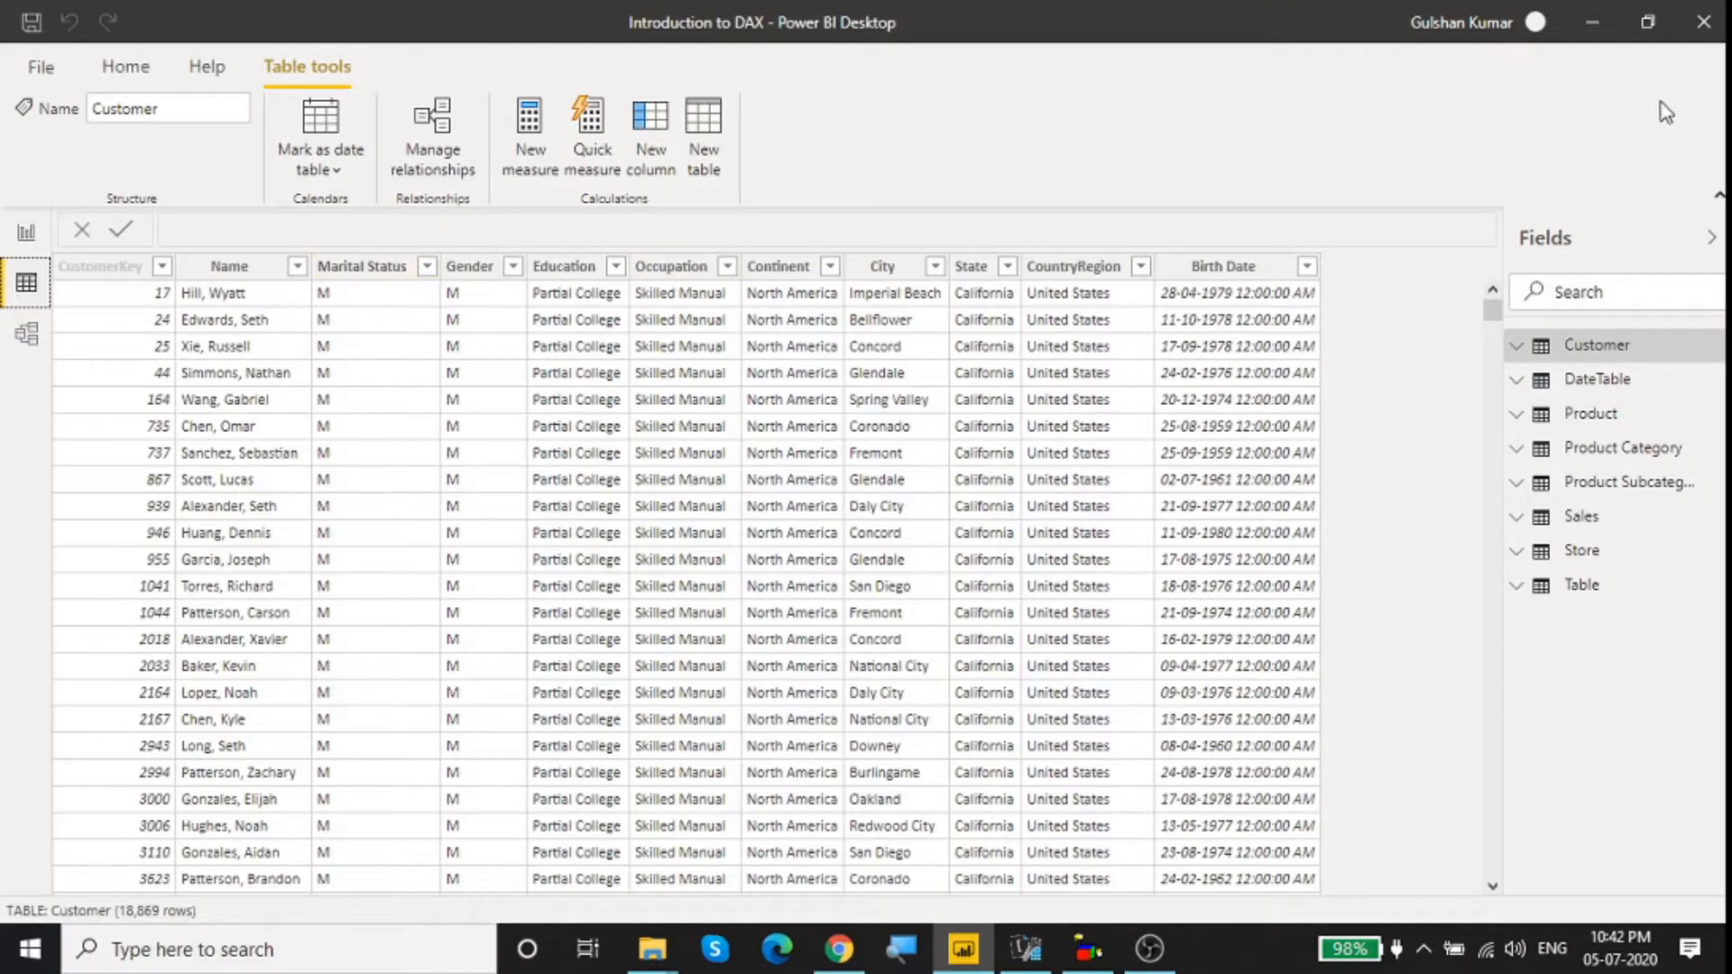
Step: Clear the desktop by minimizing Power BI Desktop and closing the DAX Studio window that is already running
click(1599, 39)
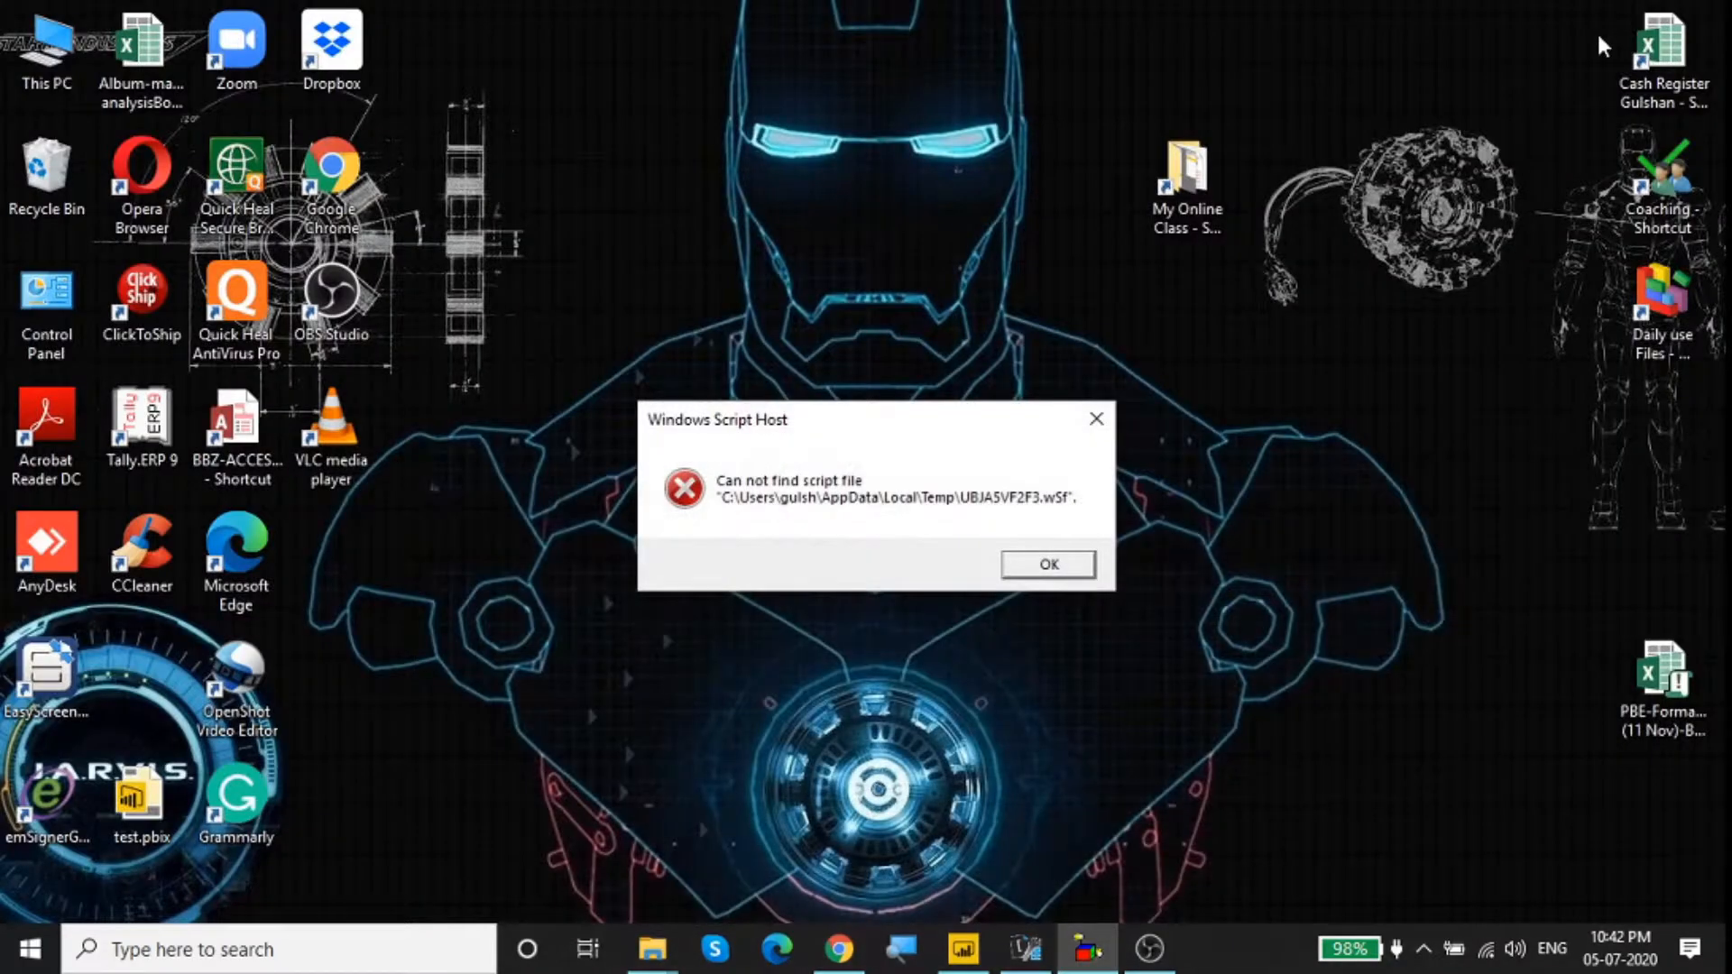
click(1088, 424)
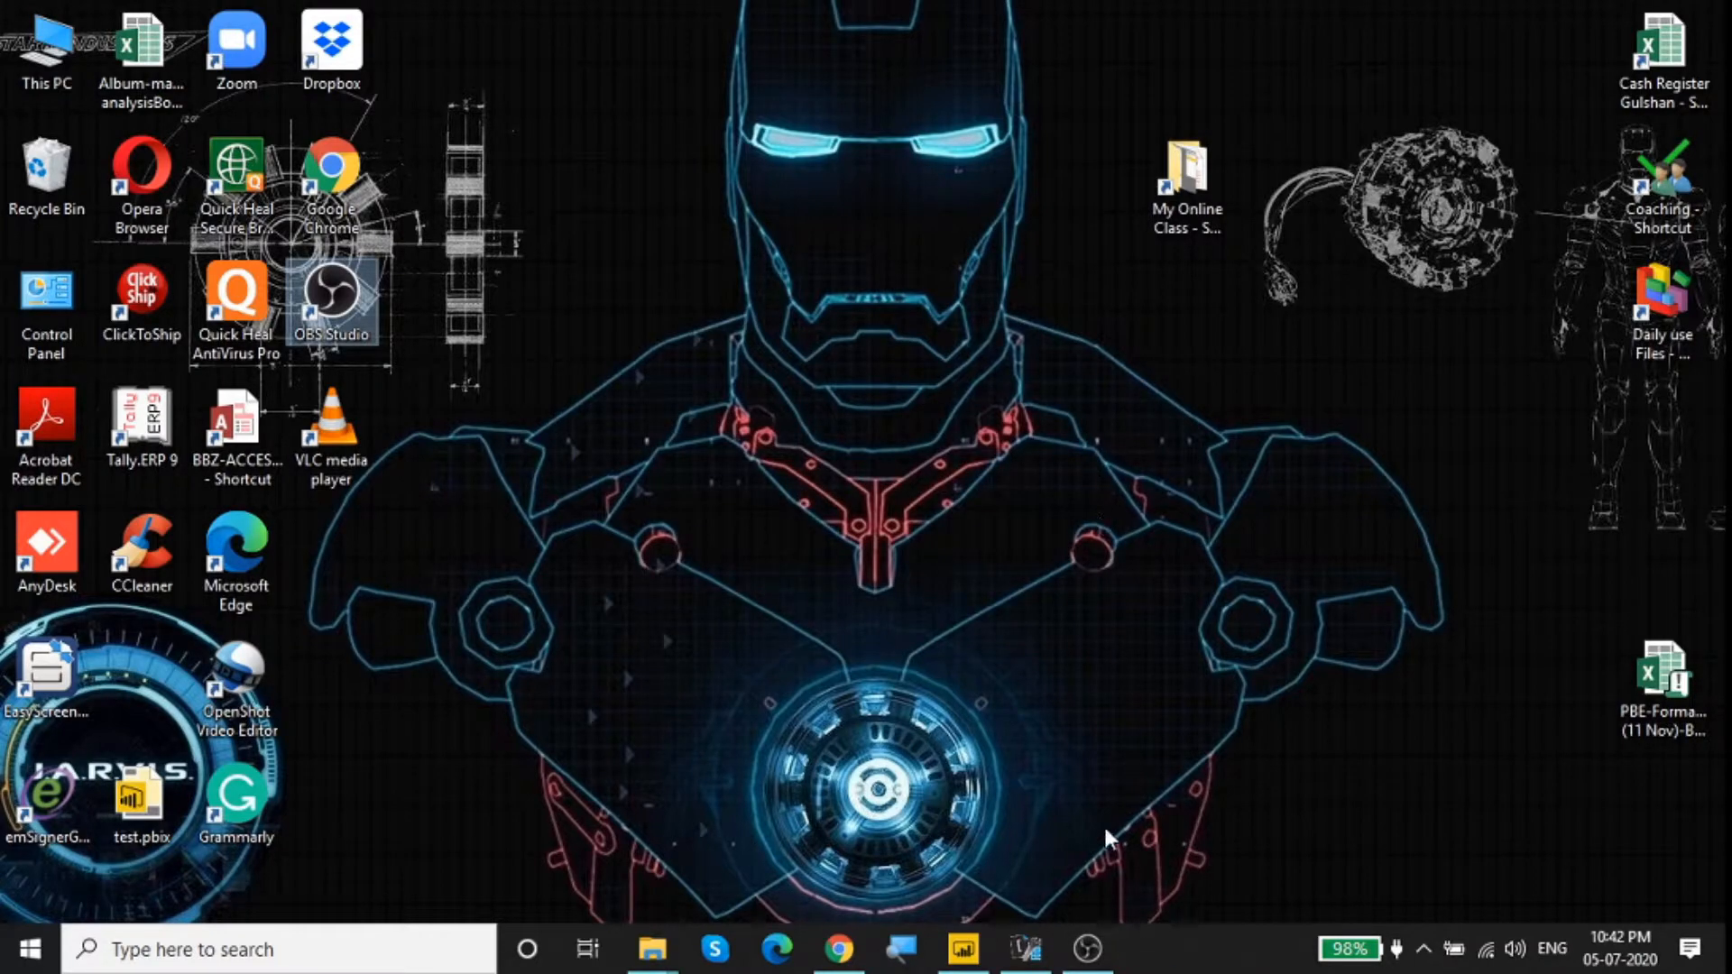
click(1029, 961)
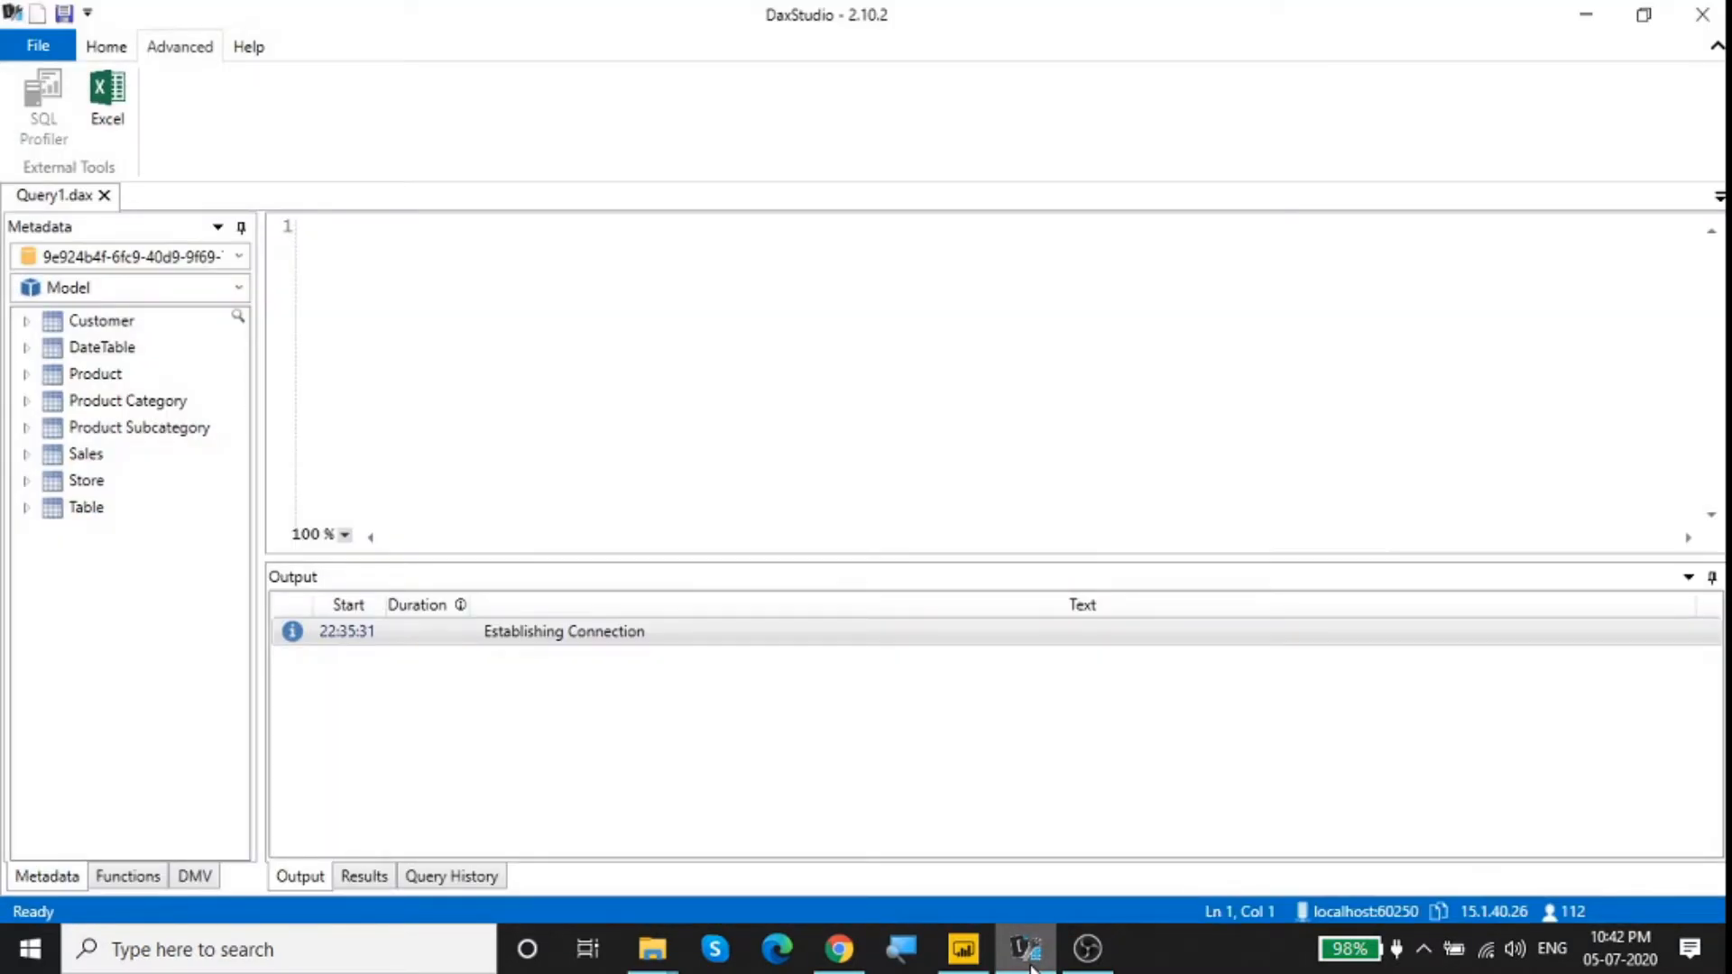
click(106, 47)
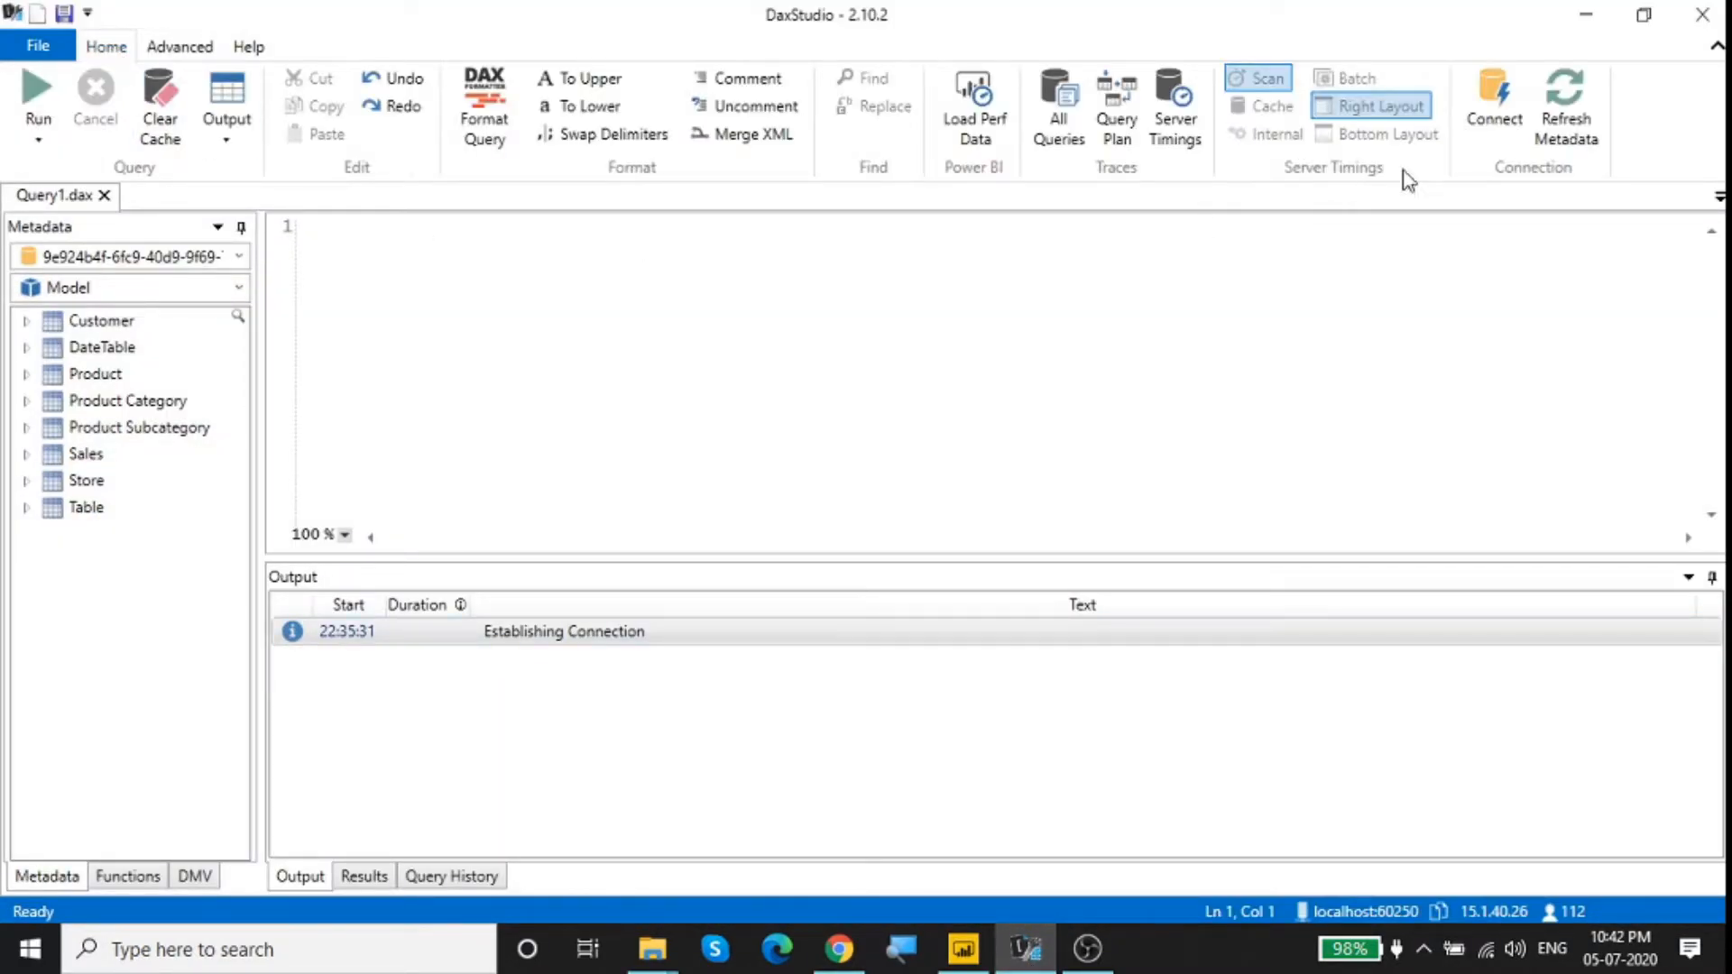
click(1702, 15)
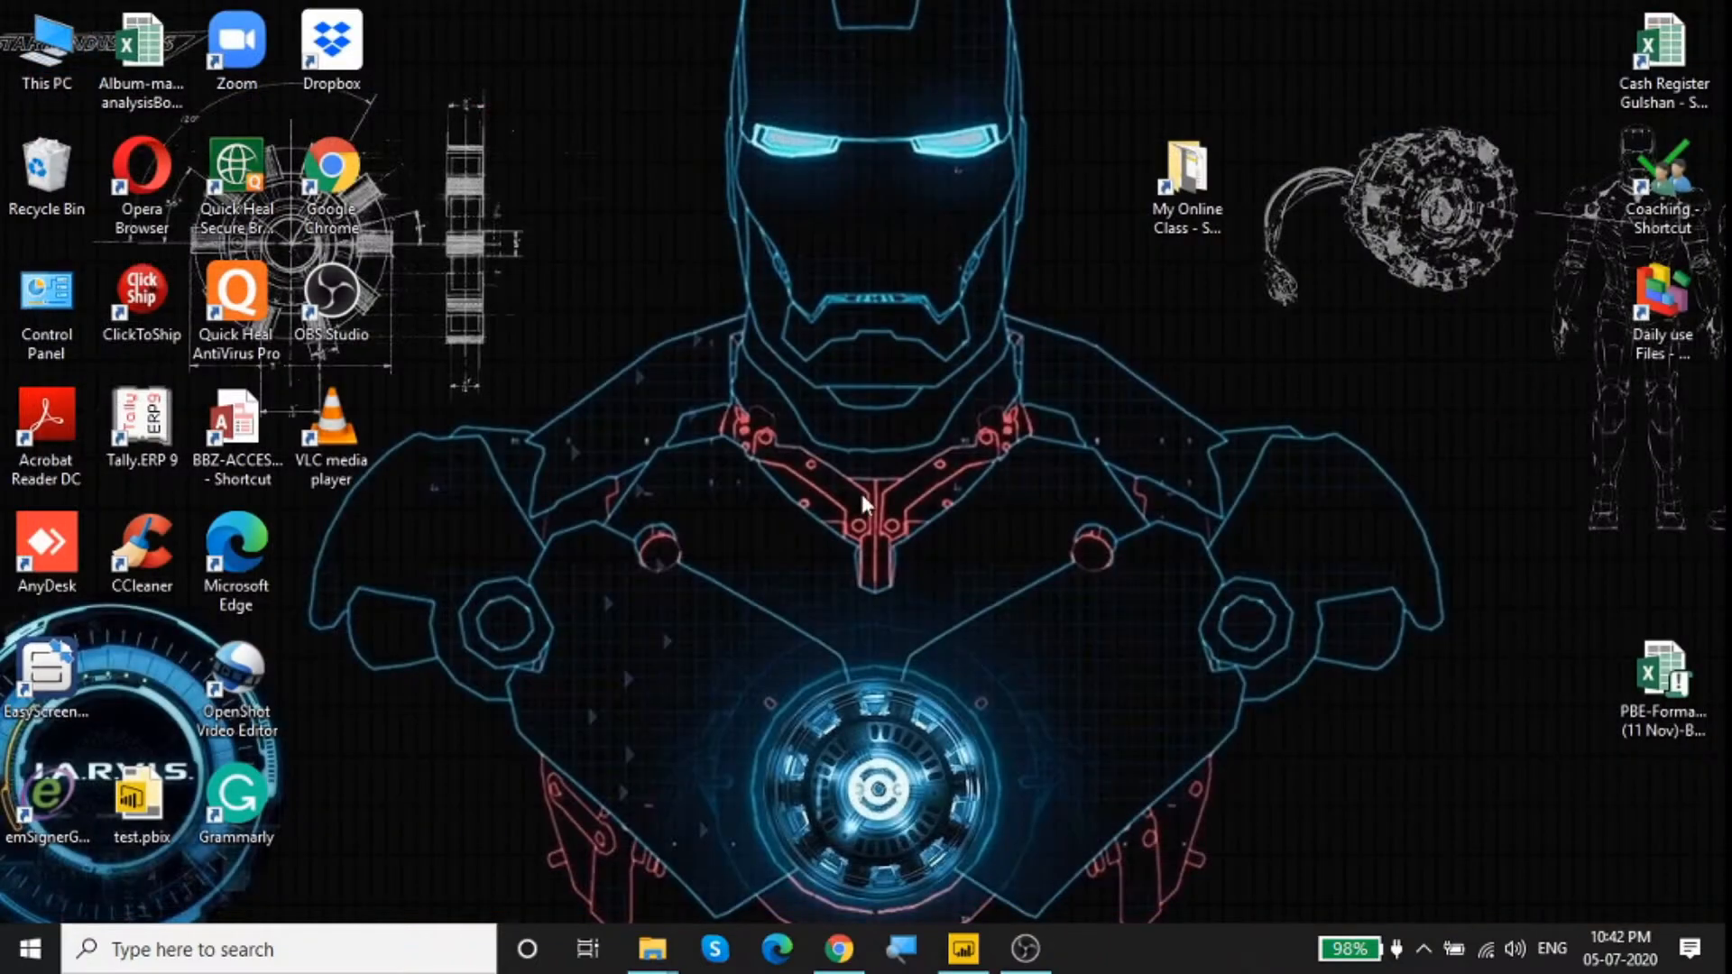
right_click(812, 406)
click(889, 479)
Step: Switch to Chrome and review the DAX Studio 2.11.1 installer download on daxstudio.org without saving the file
click(839, 949)
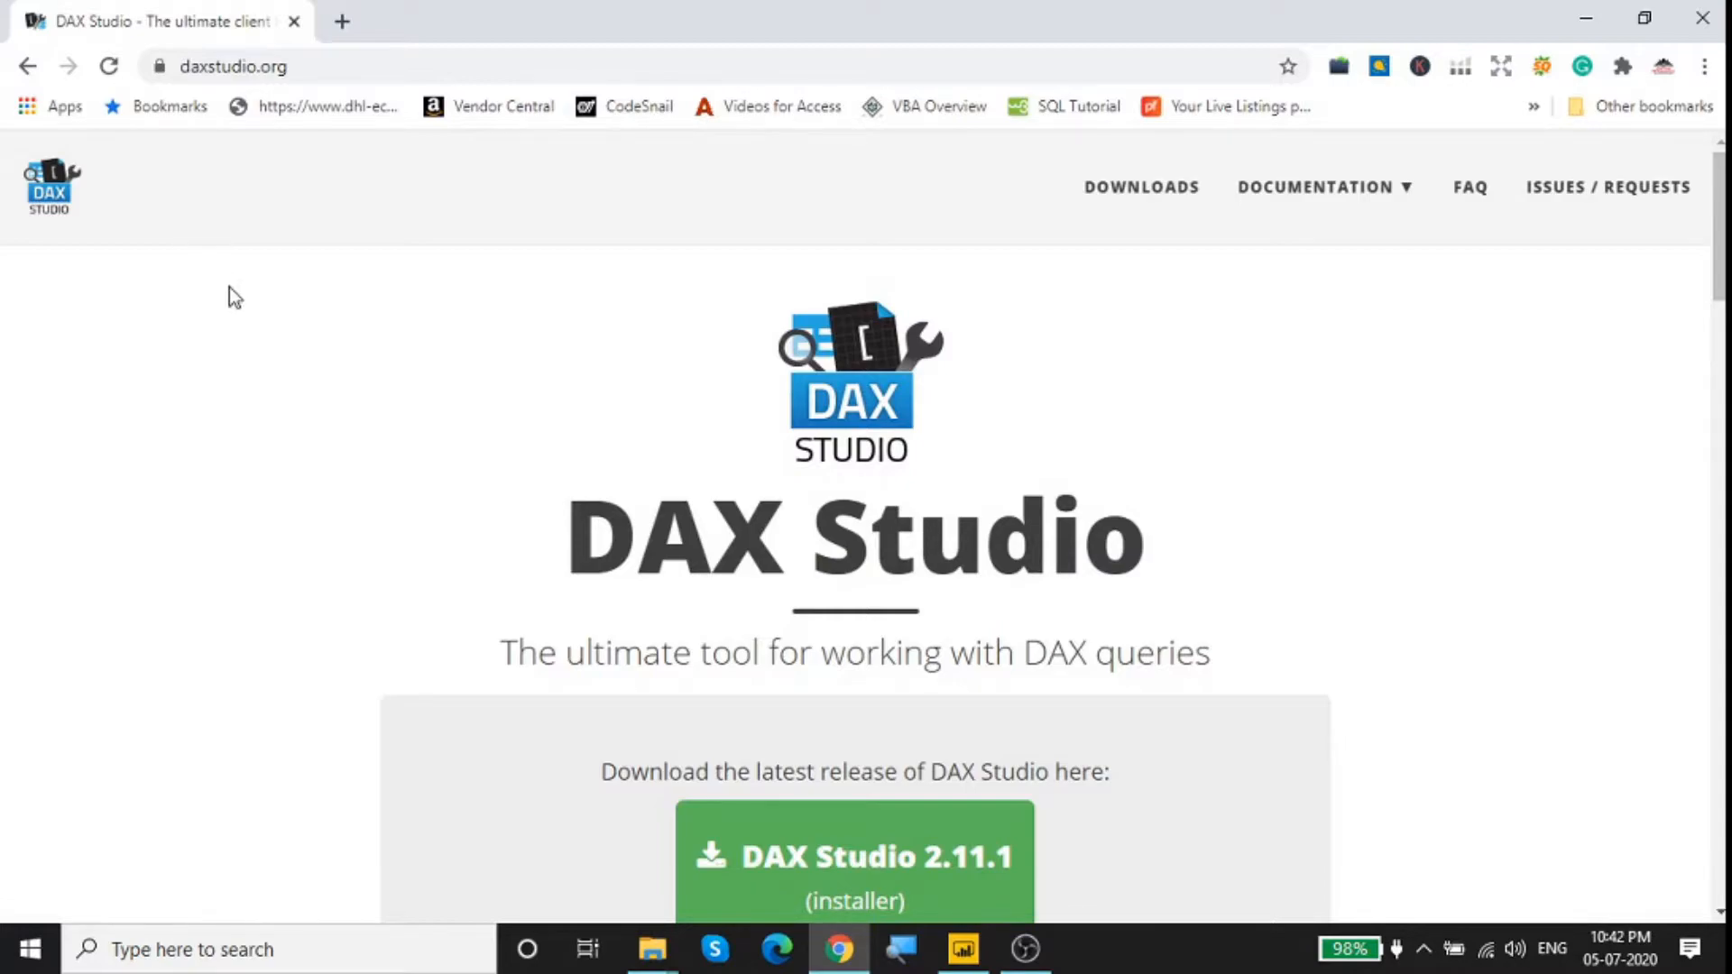
scroll(229, 286, down, 5)
scroll(229, 287, up, 4)
scroll(230, 287, down, 4)
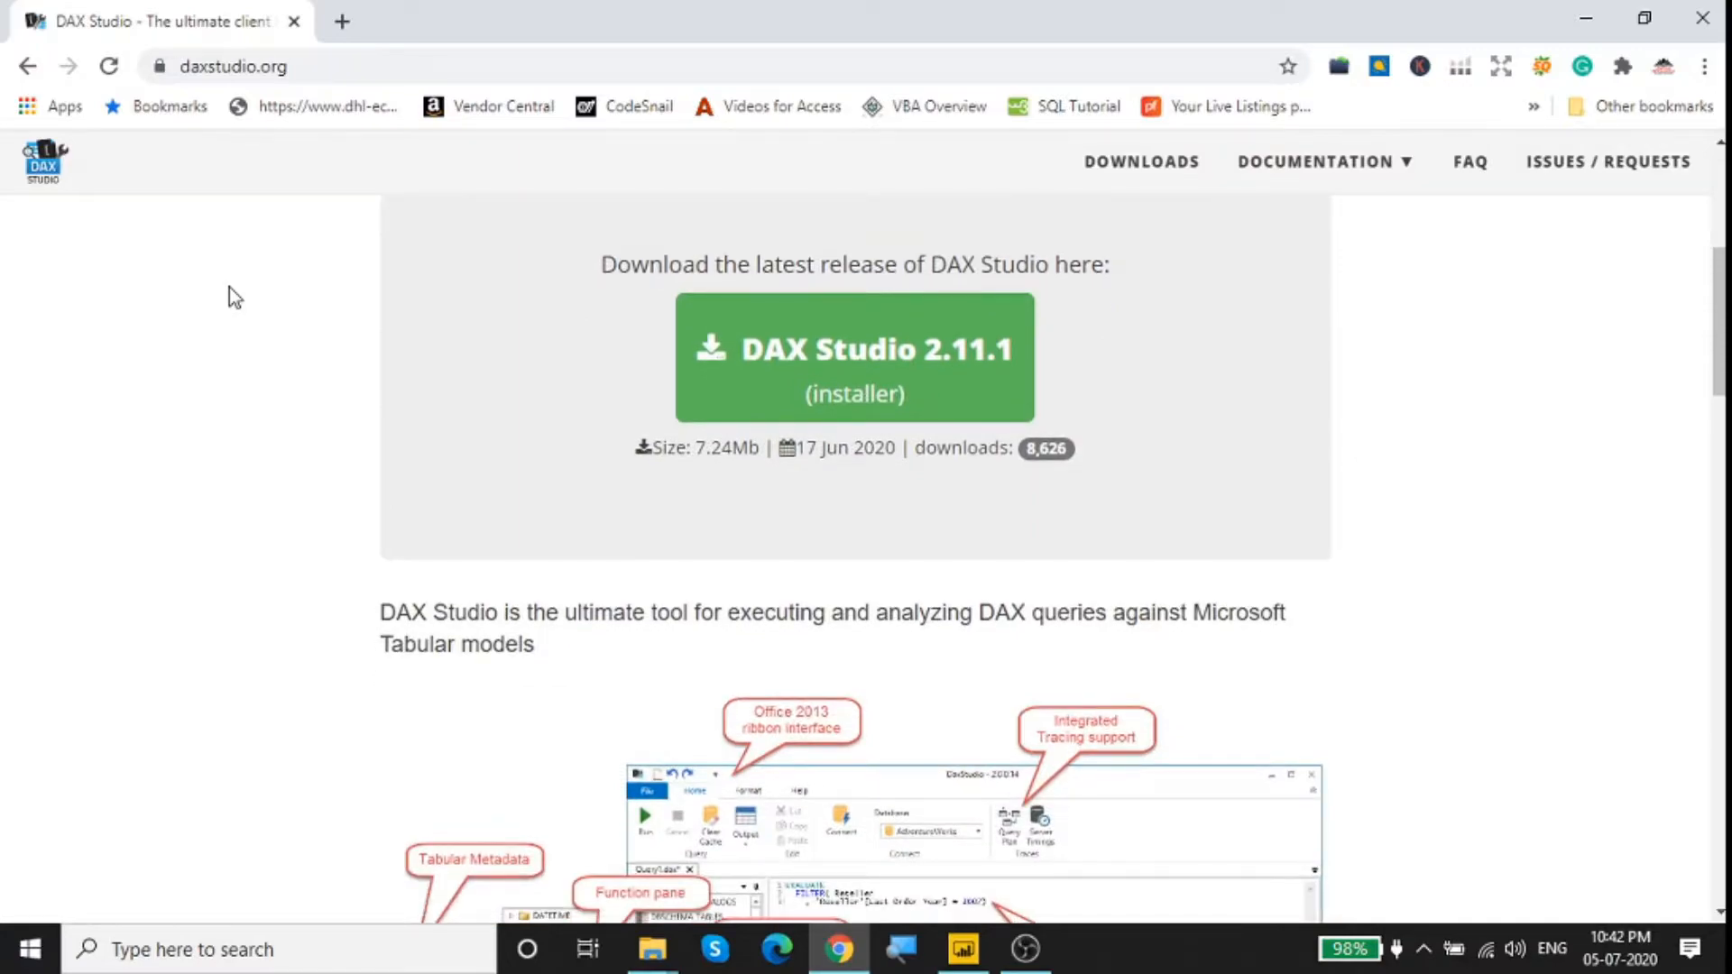
scroll(362, 357, down, 2)
scroll(363, 357, up, 6)
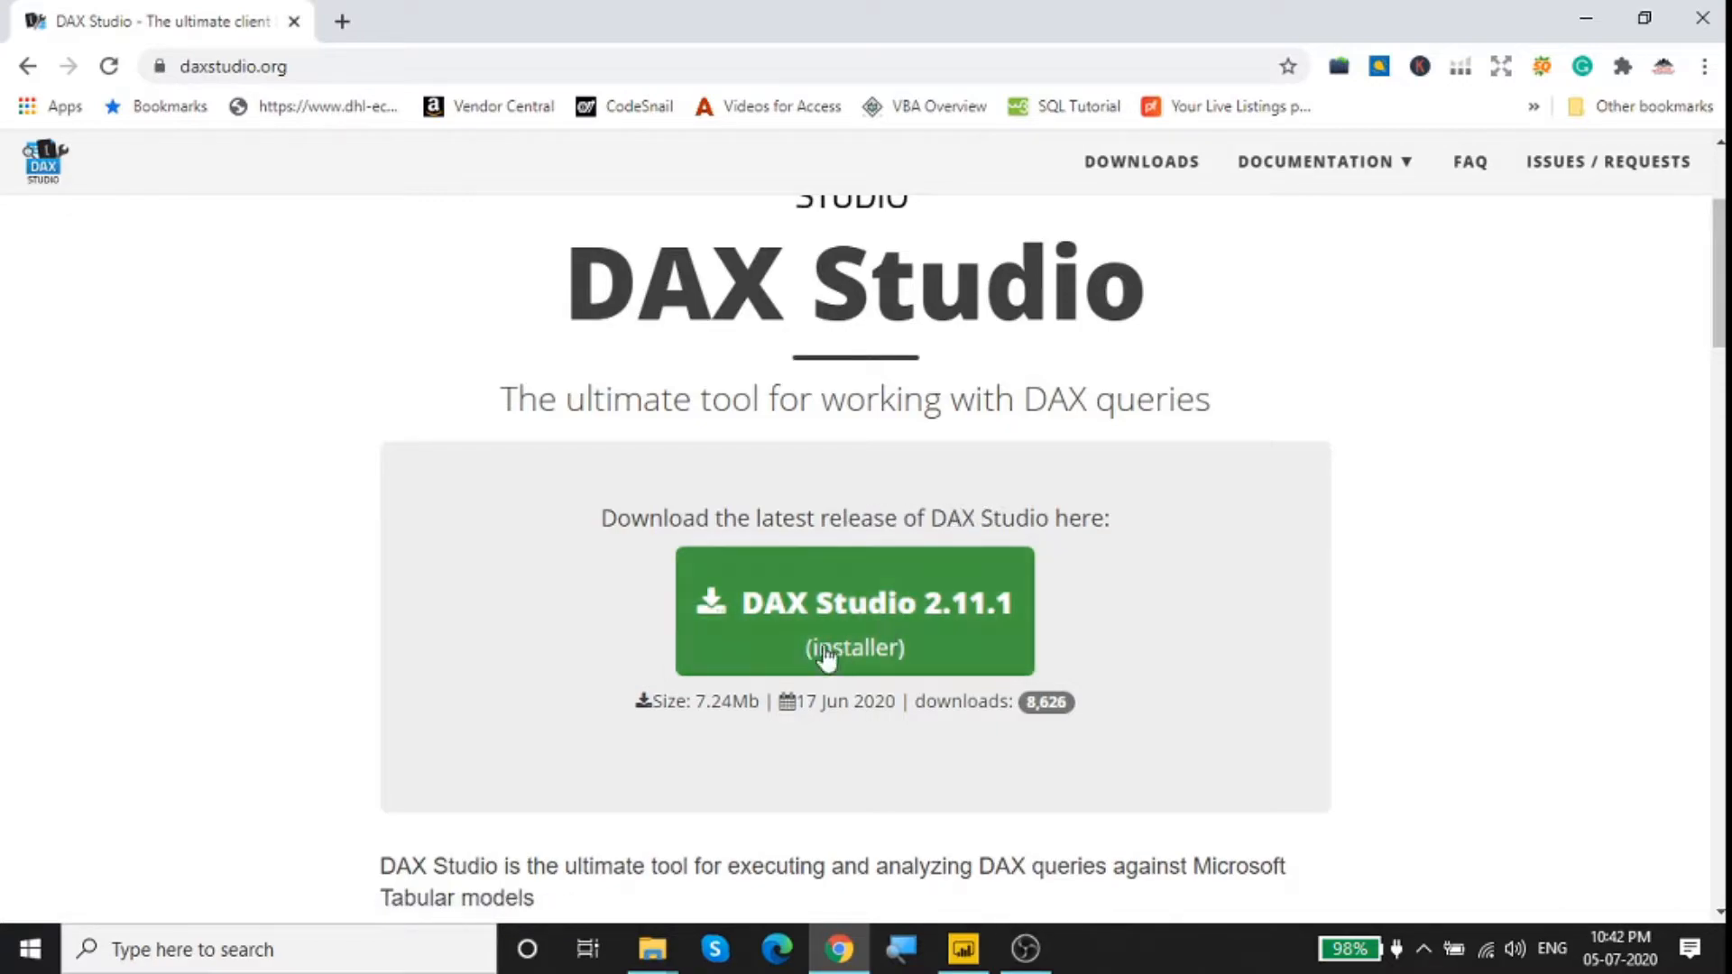
click(888, 650)
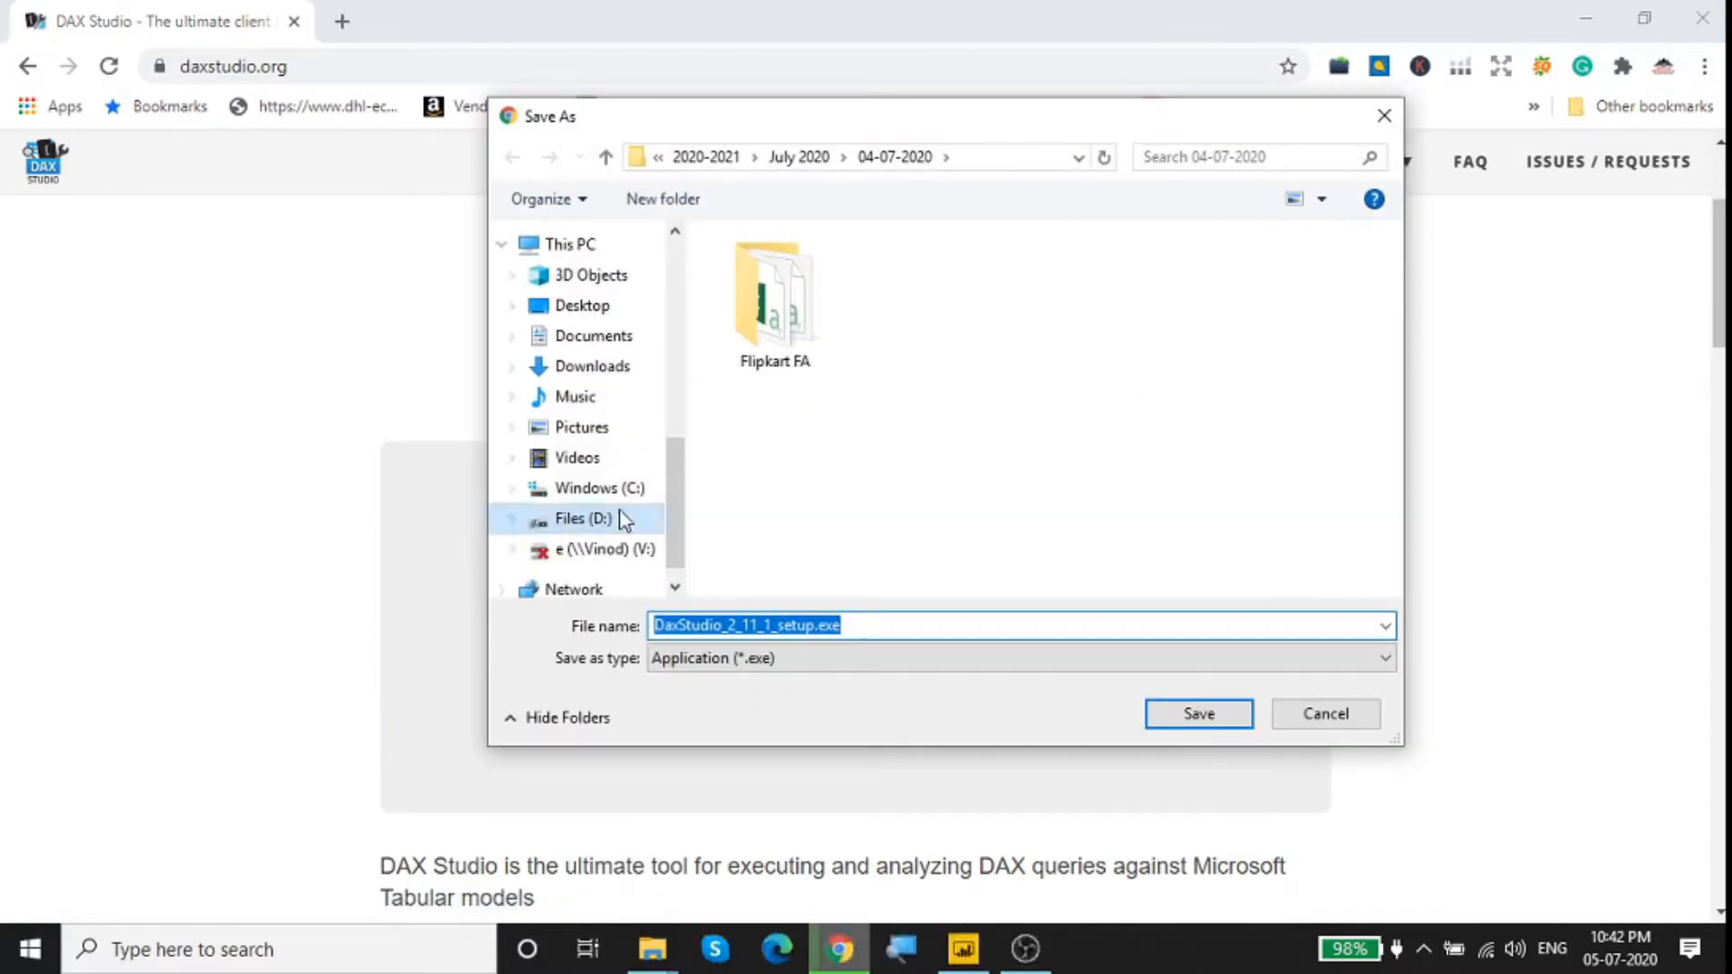
click(1328, 717)
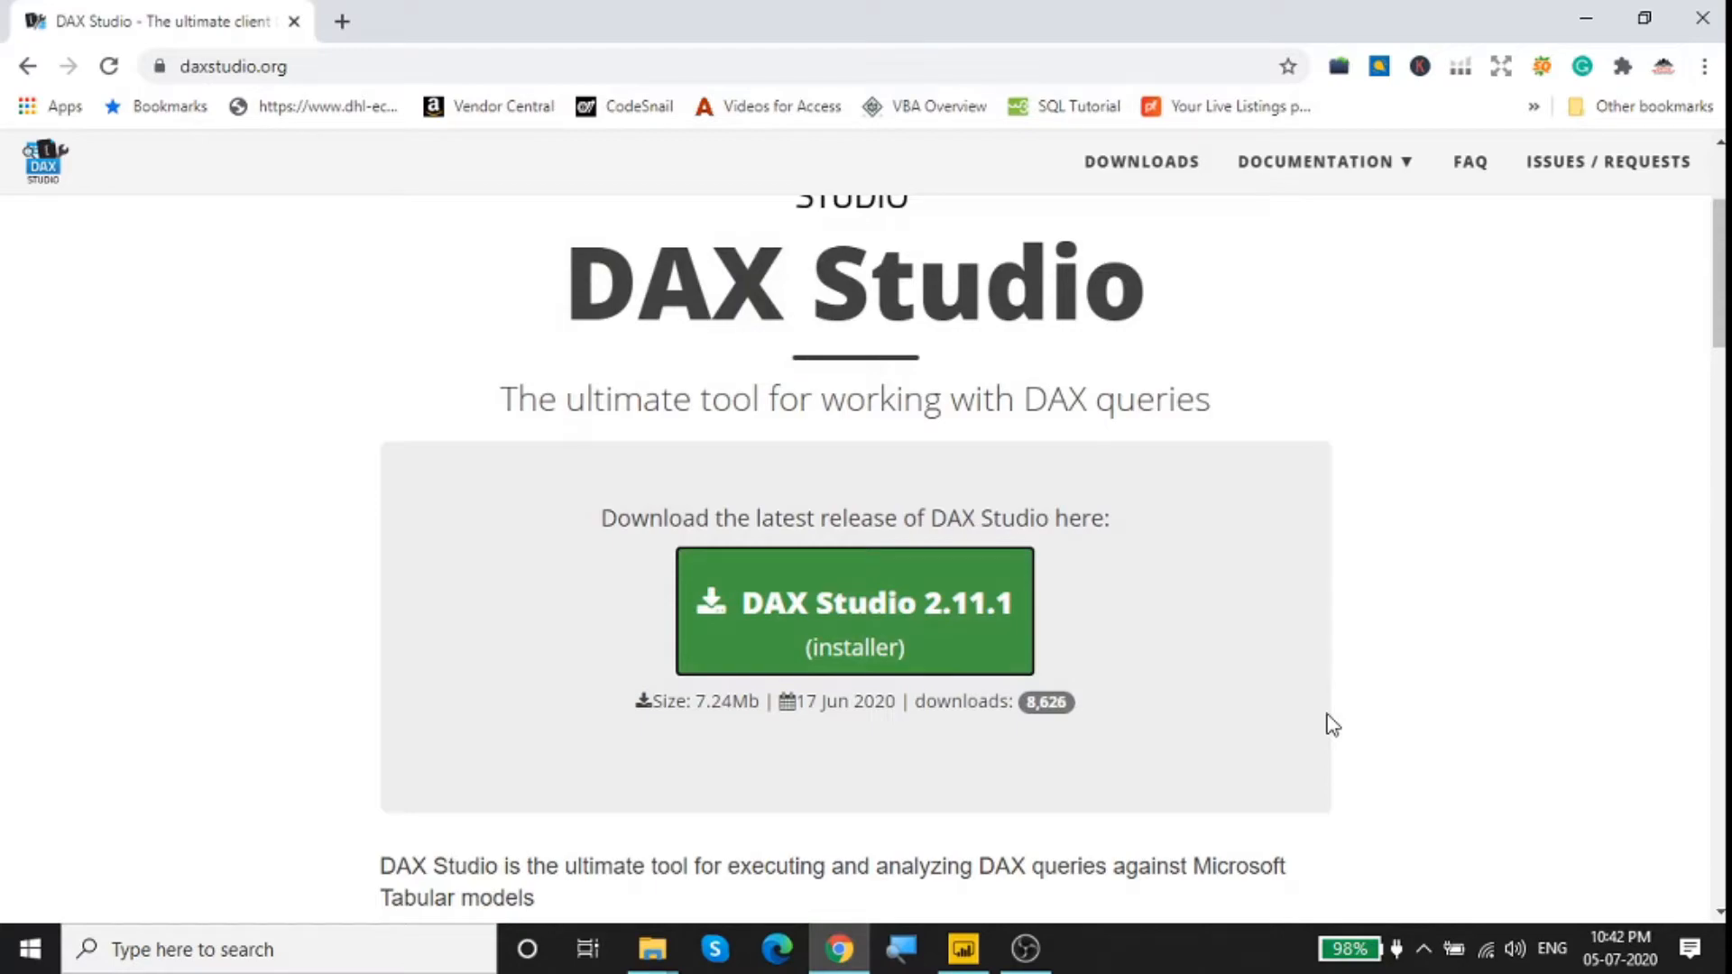
Step: Launch DAX Studio from the Windows search and connect it to the Introduction to DAX PBI / SSDT model
click(197, 954)
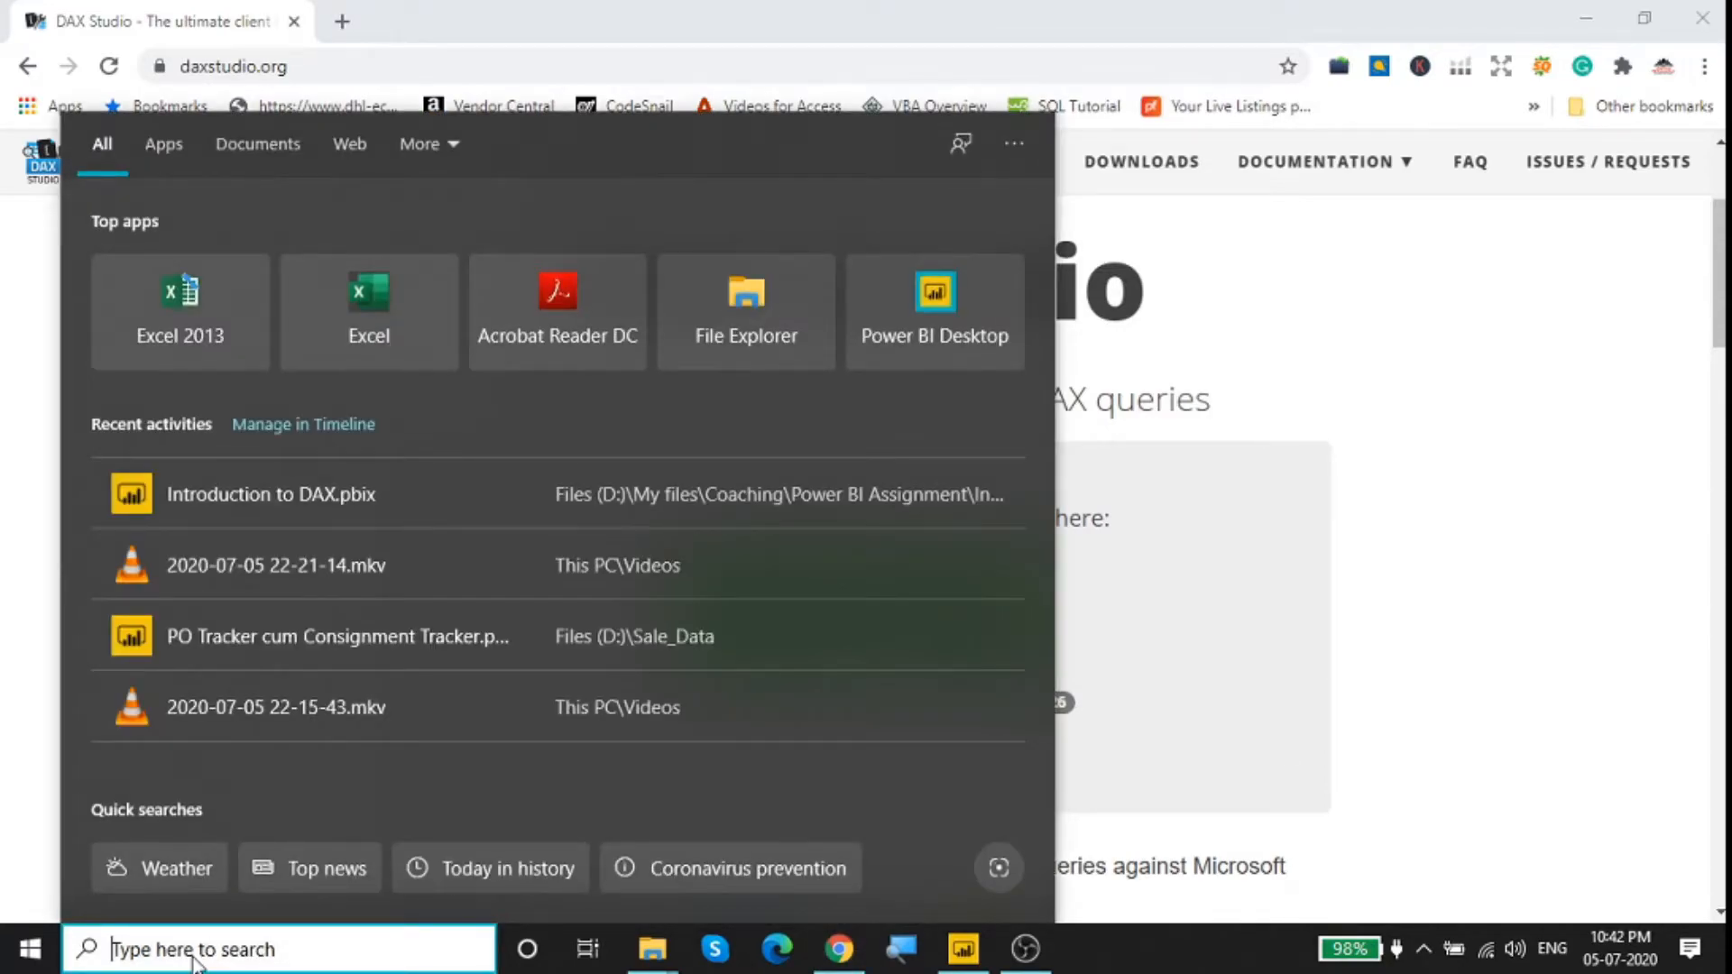
text(DAX)
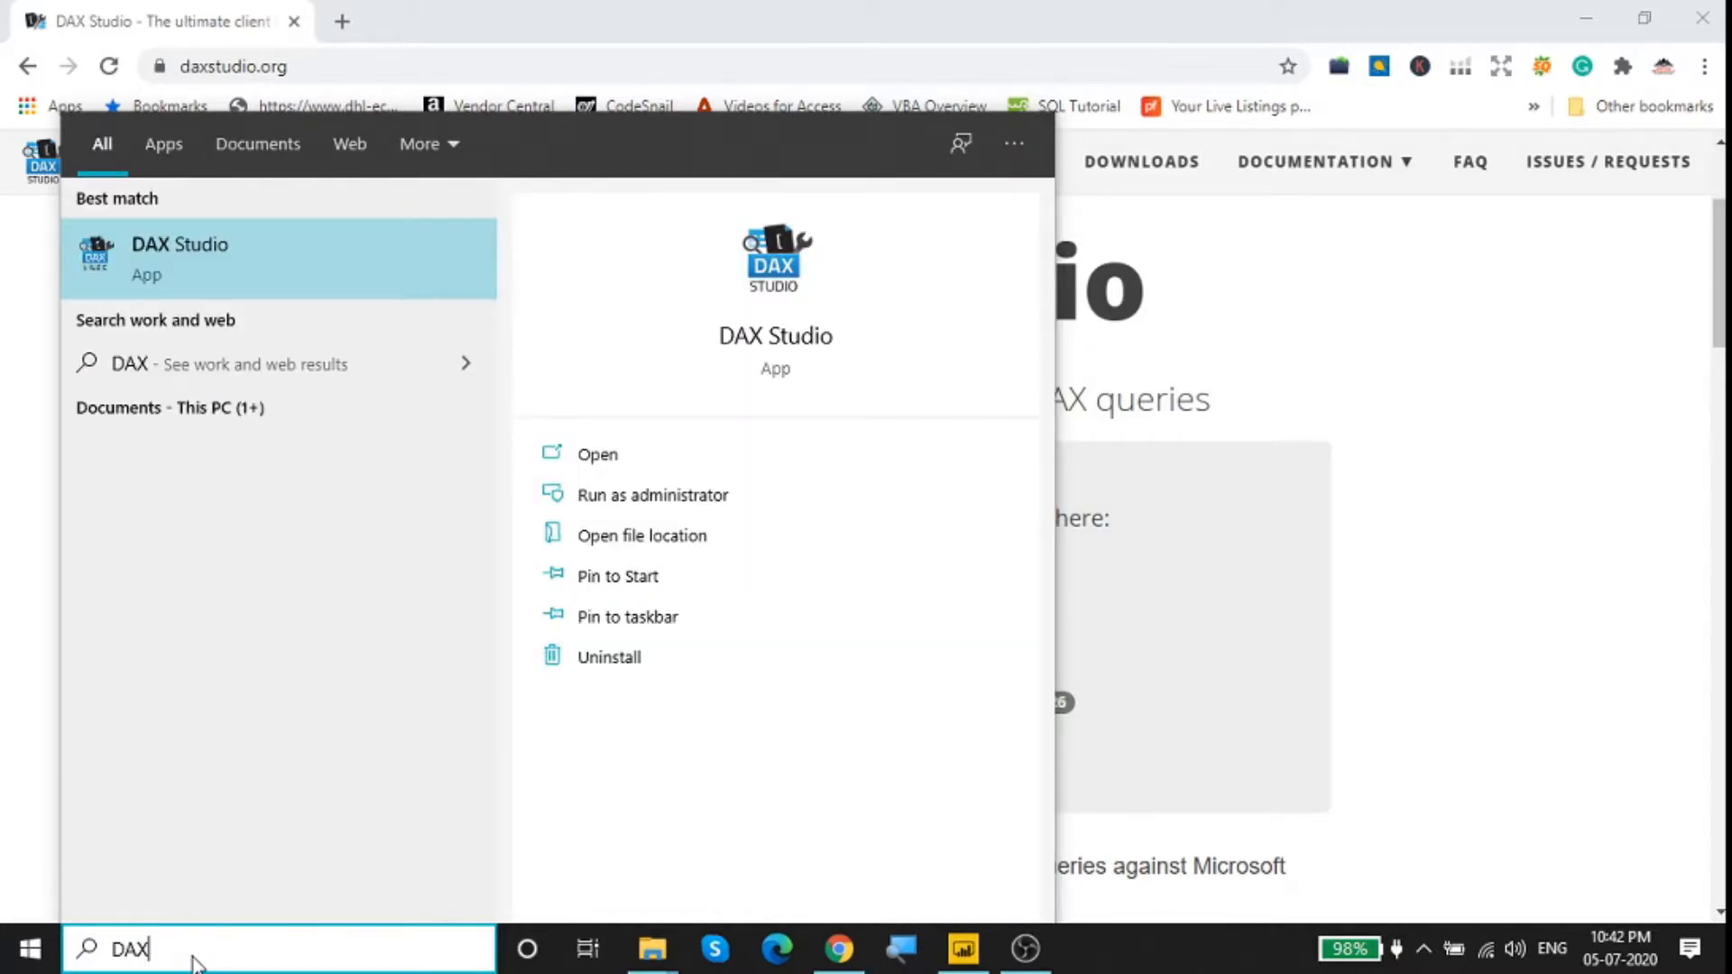
click(162, 239)
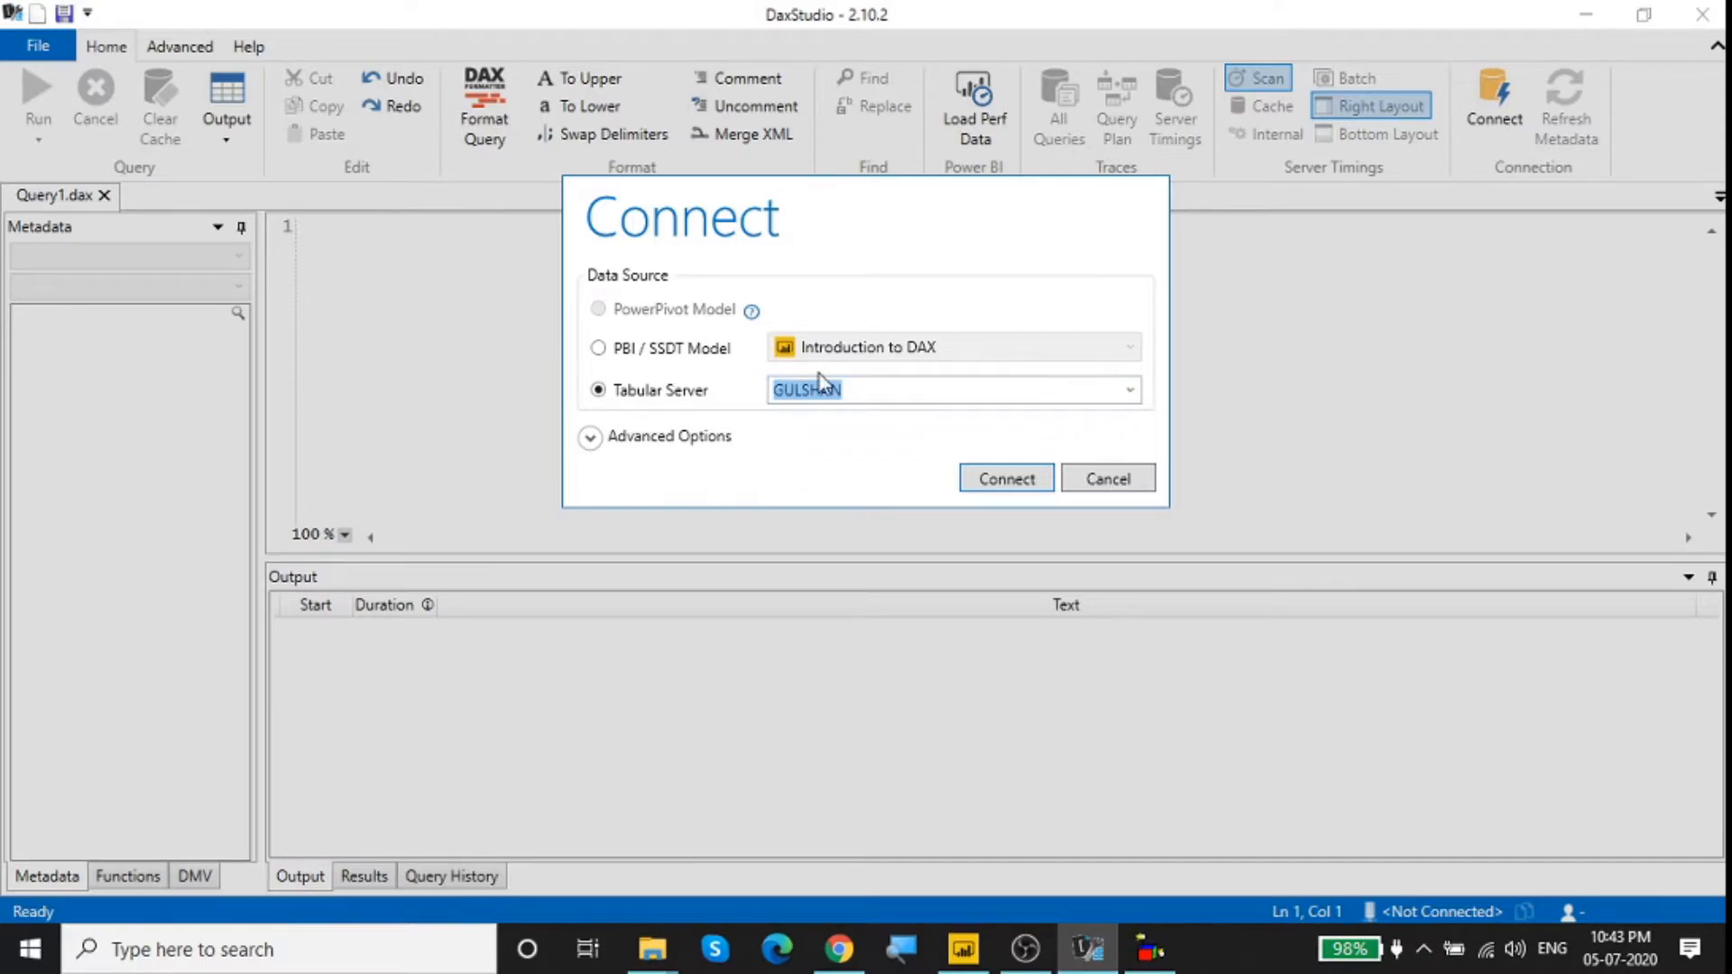
click(599, 349)
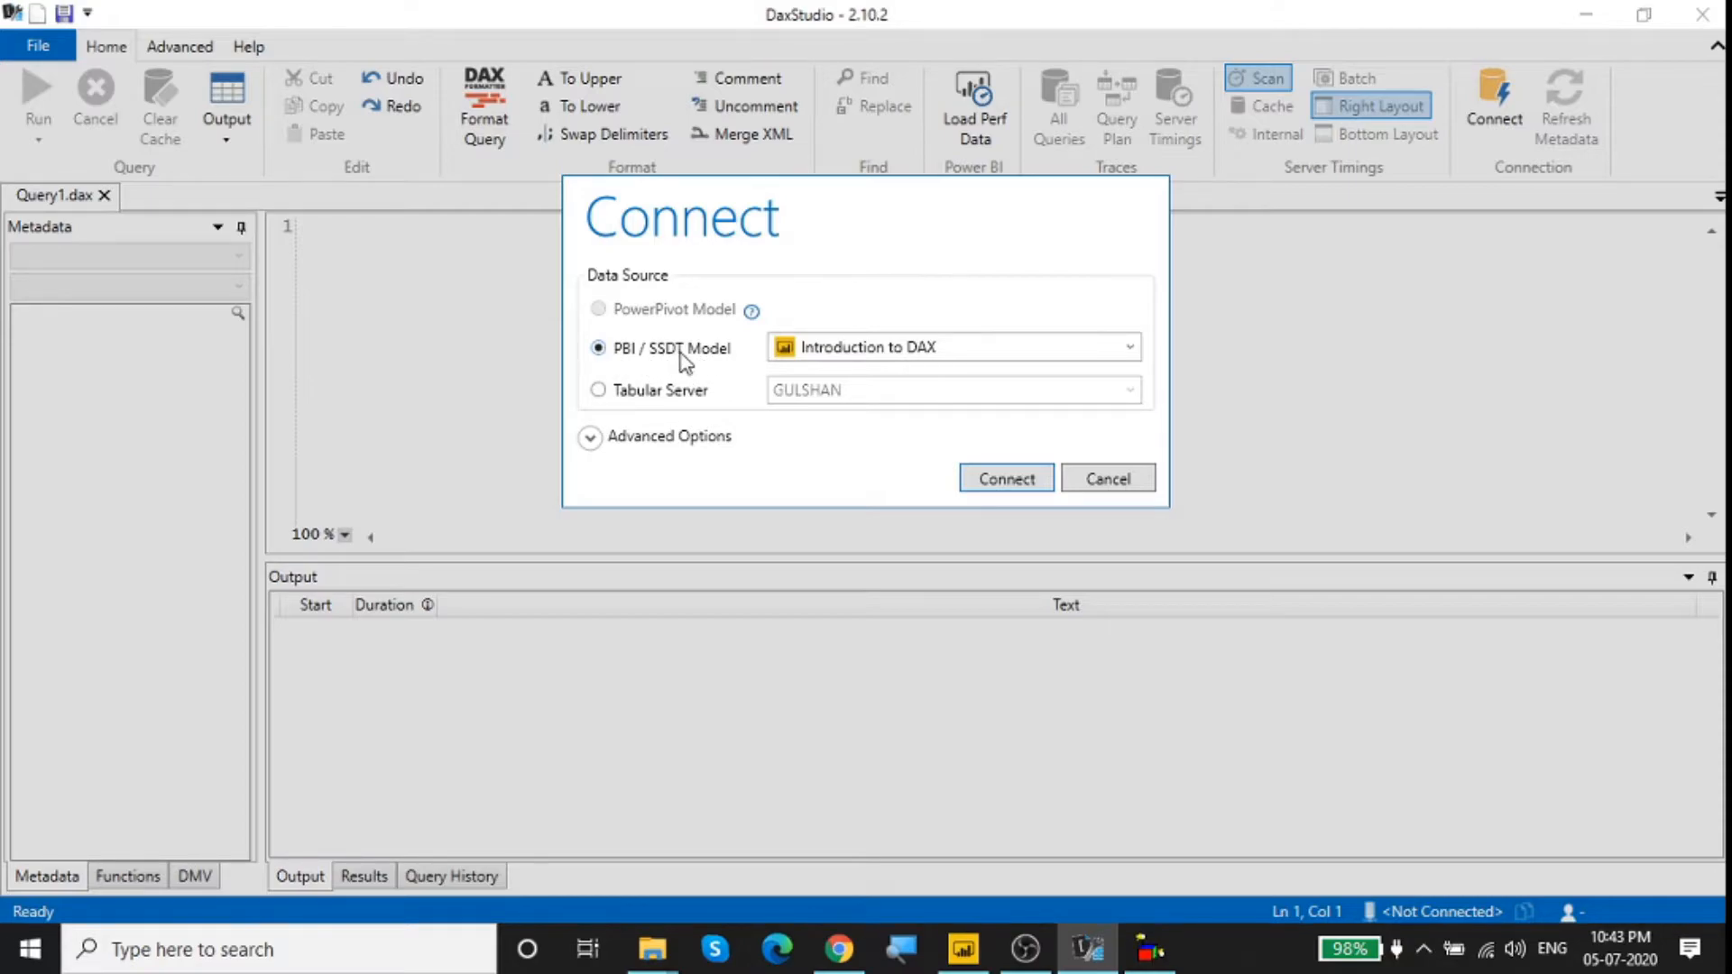
click(1001, 483)
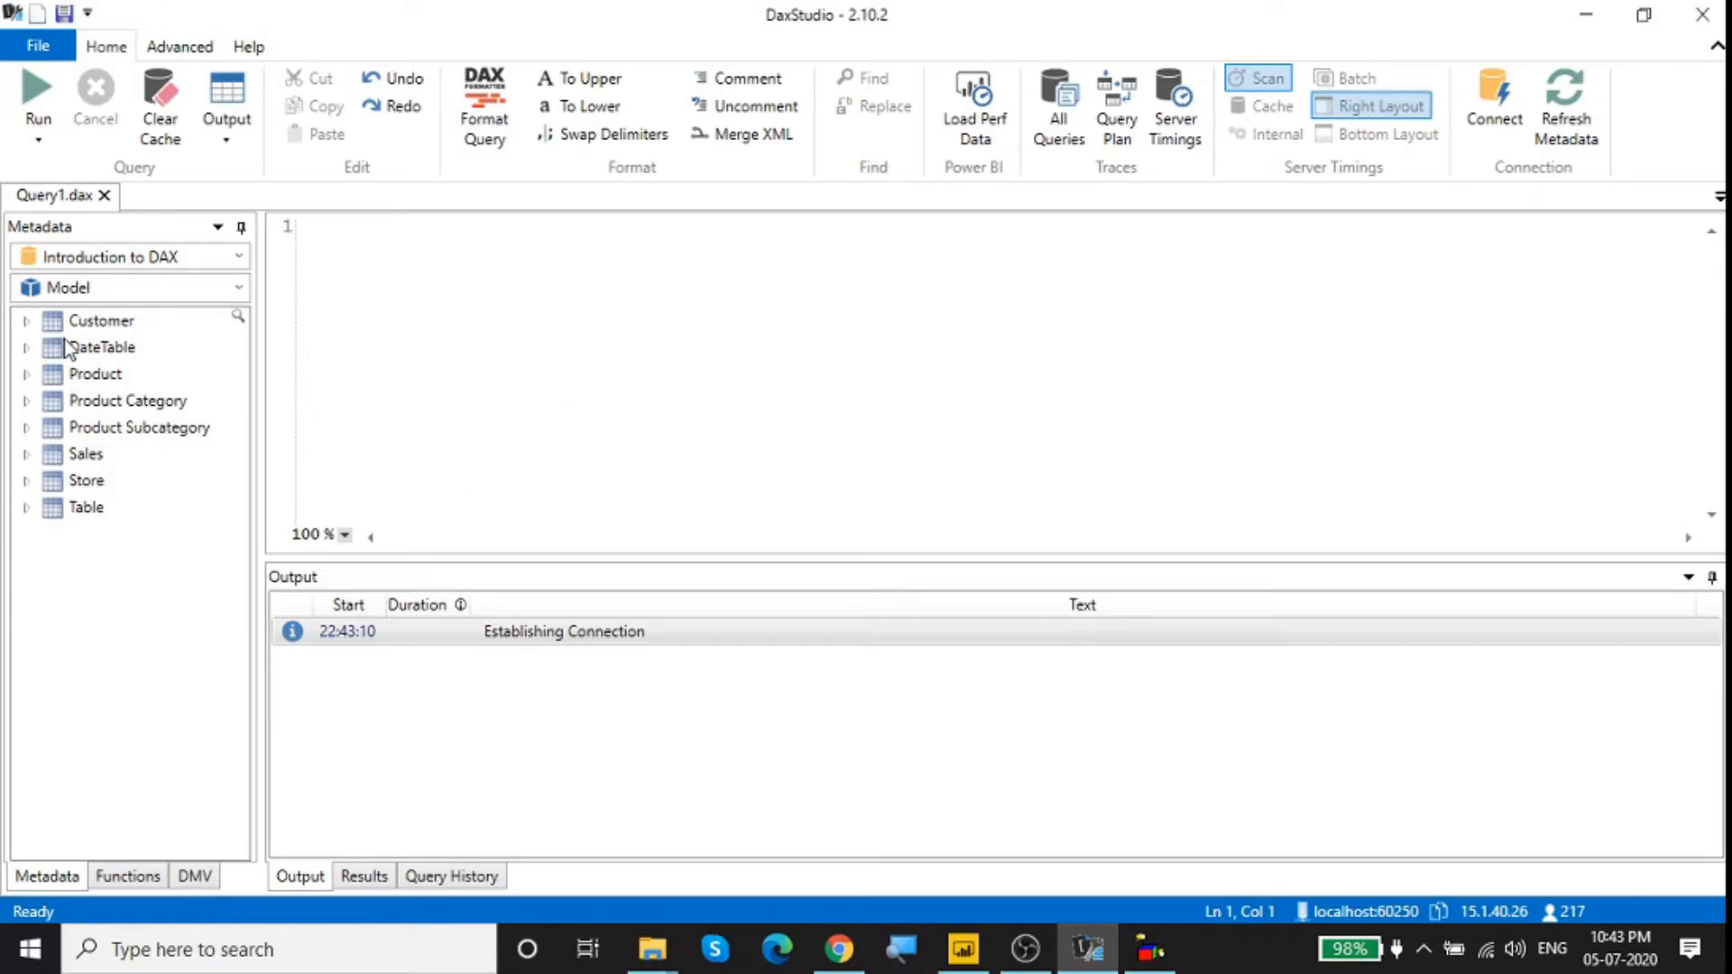
Step: Examine the Customer table's columns and measures in the connected model's metadata, leaving the table collapsed
click(25, 323)
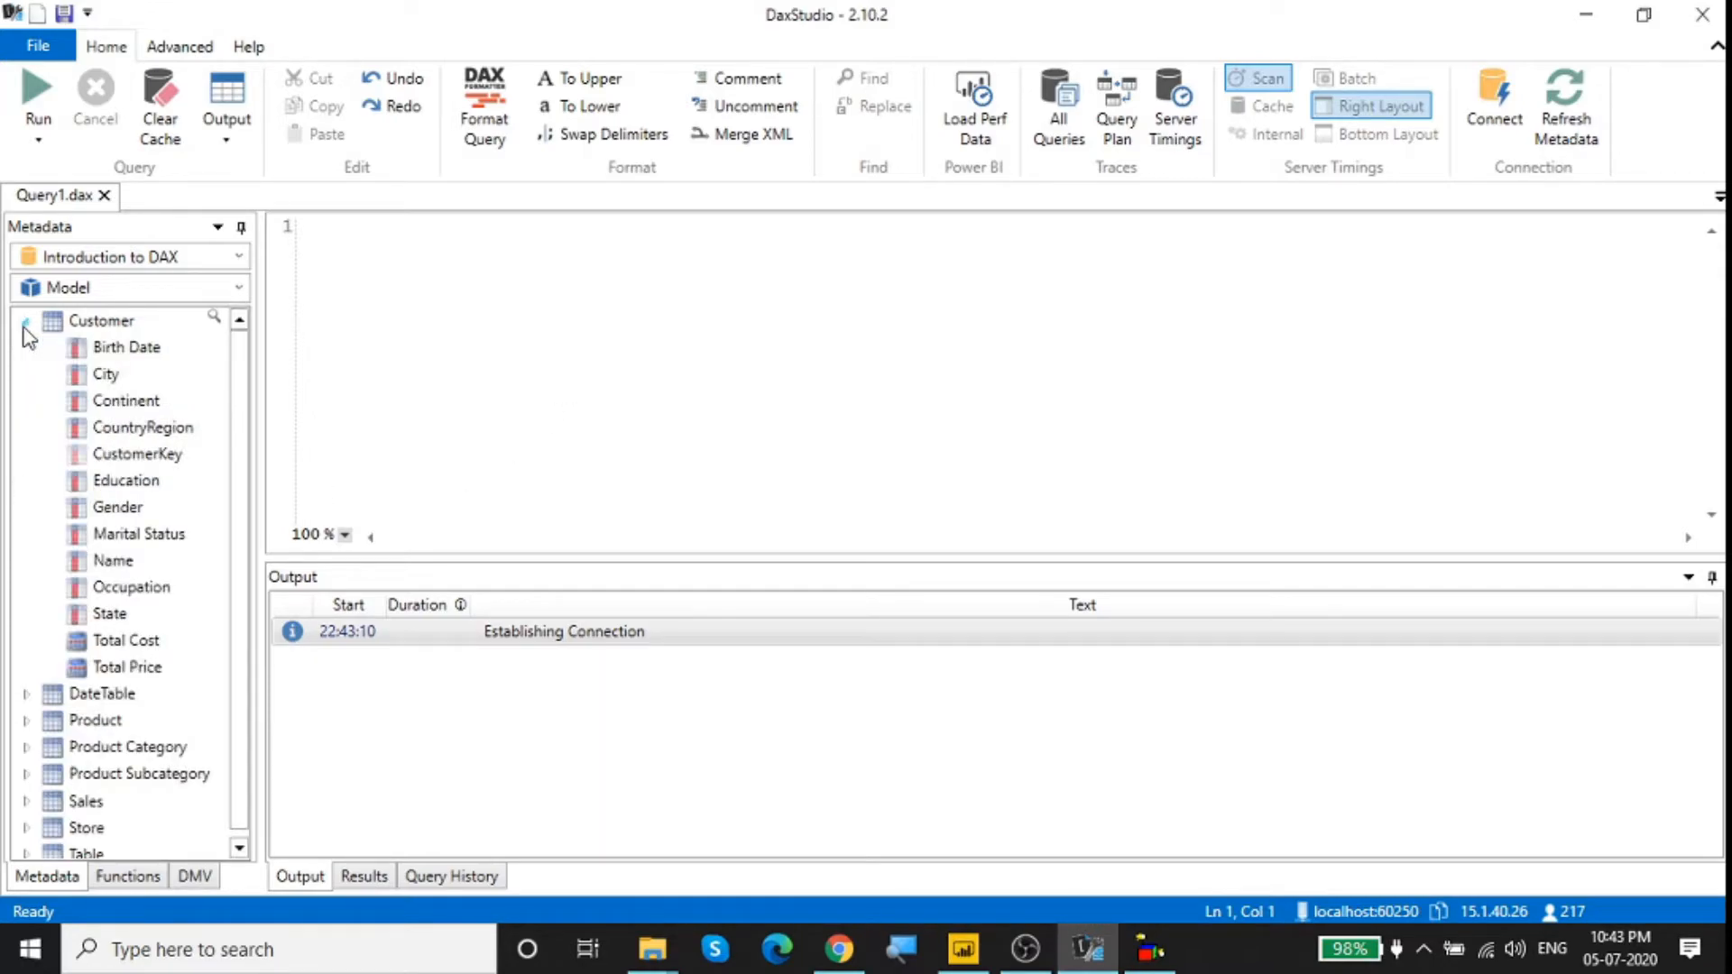
click(26, 323)
click(26, 323)
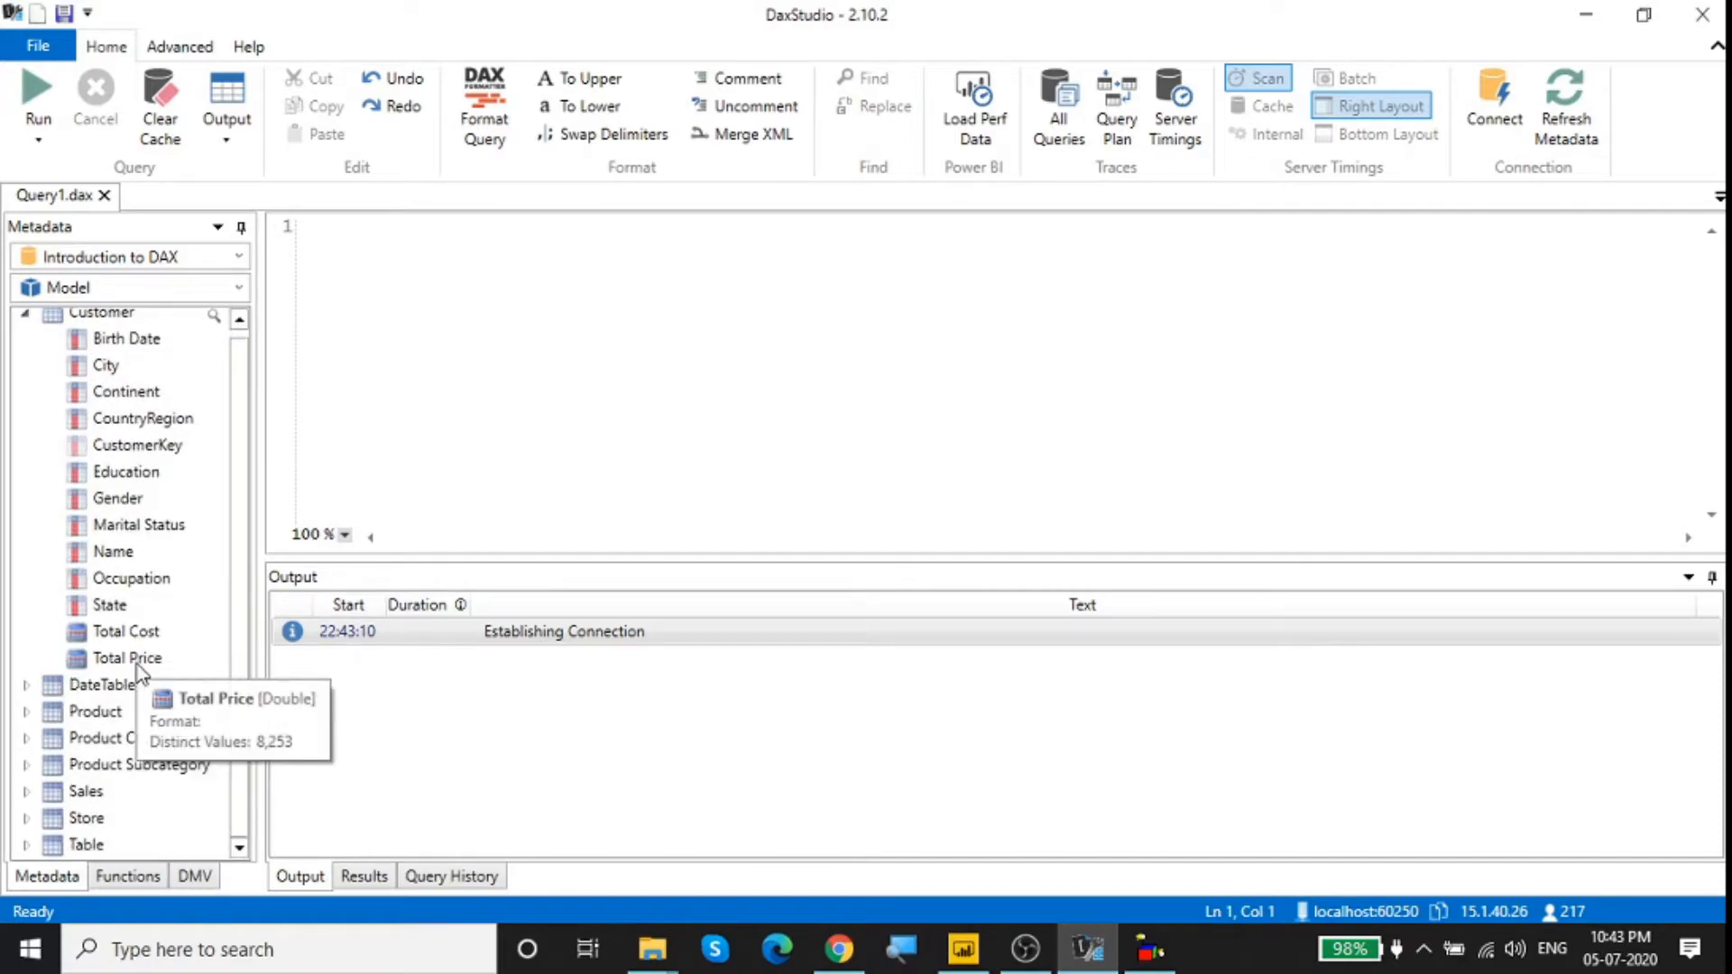
scroll(140, 672, down, 1)
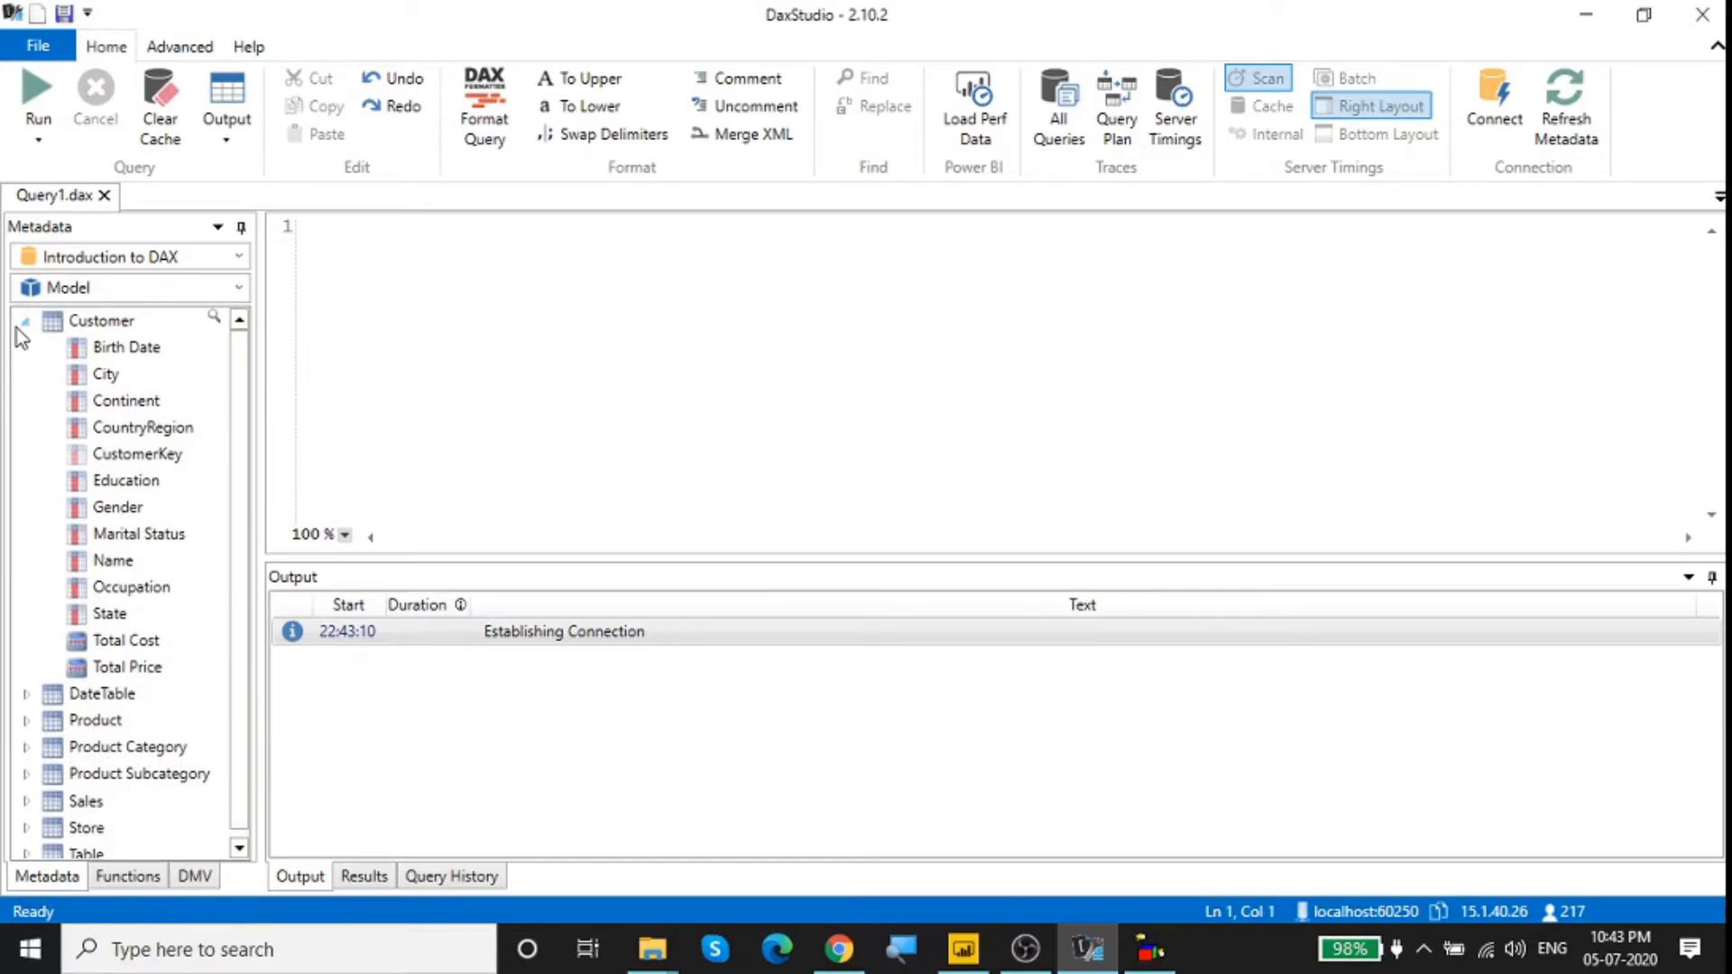
click(25, 322)
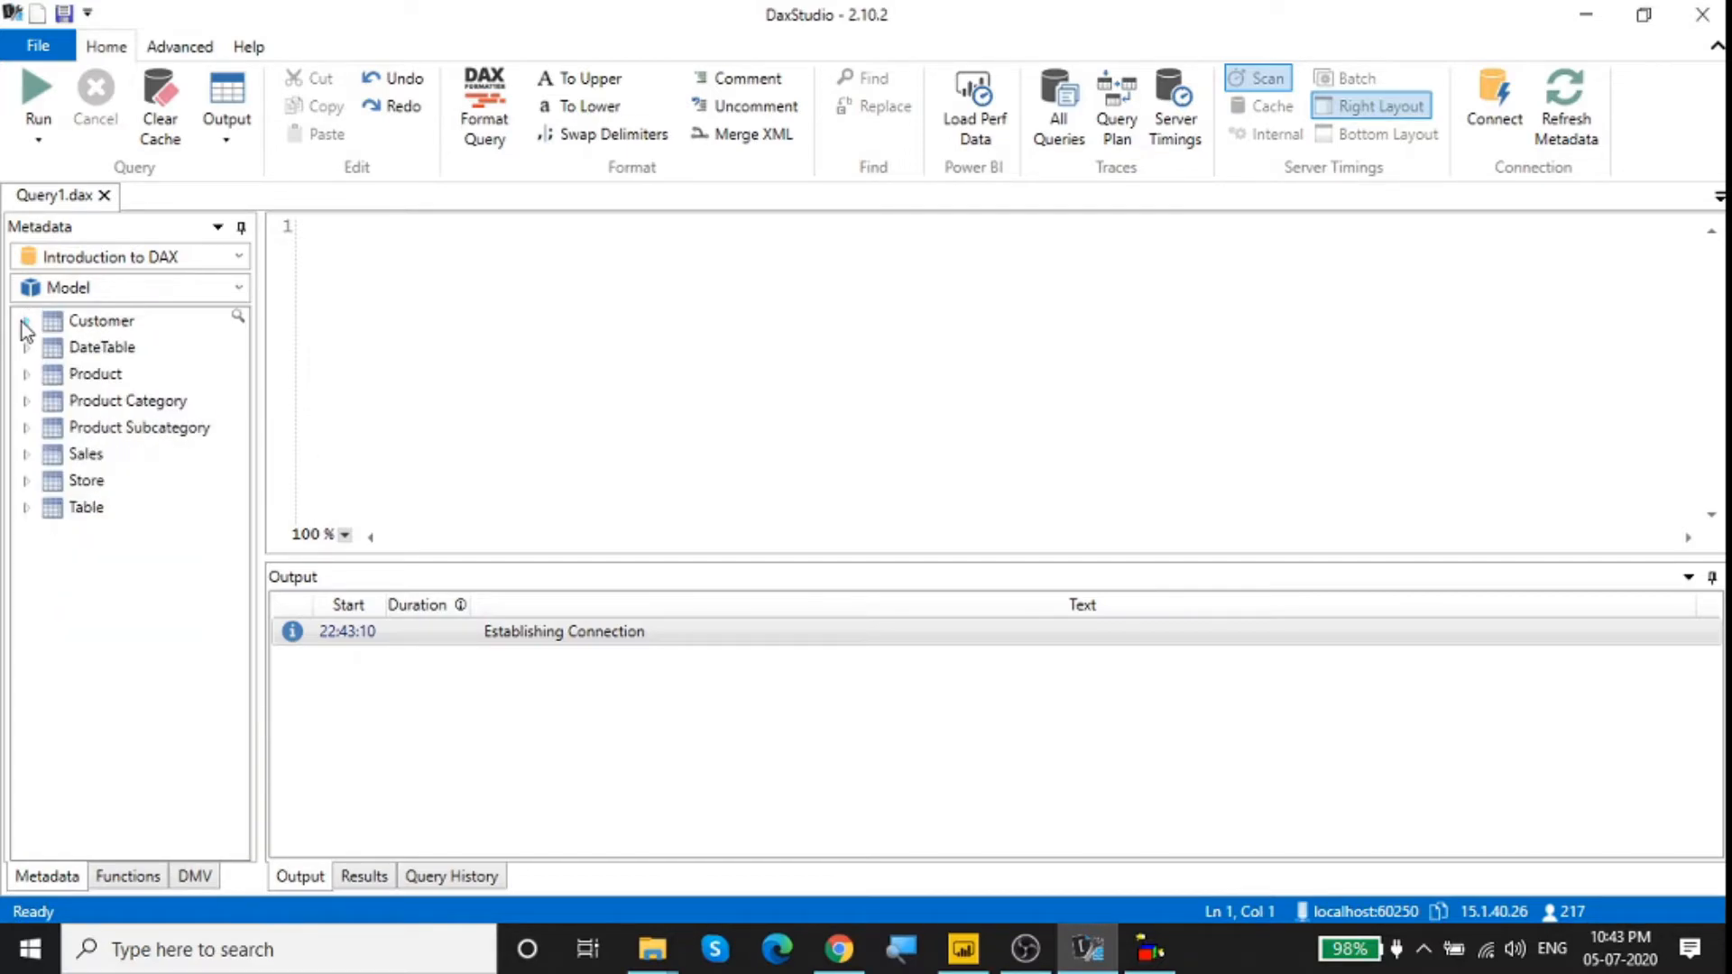
Step: Turn off the Show External Tools preview feature in DAX Studio's advanced options and return to the query editor
click(206, 48)
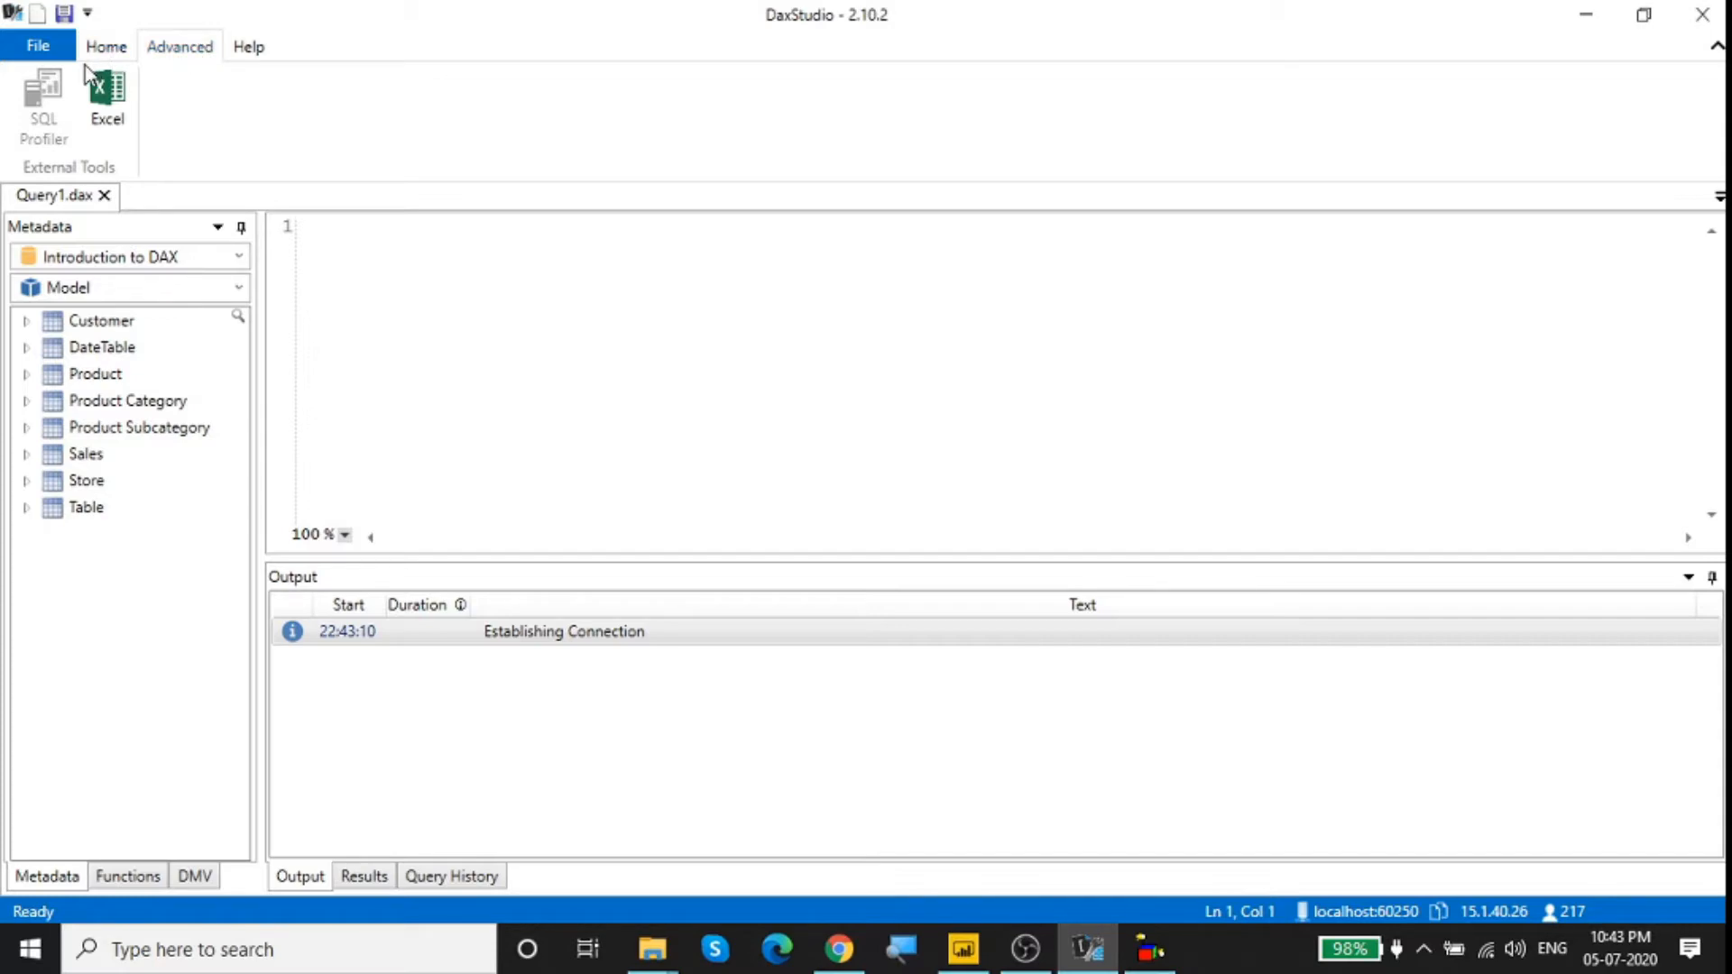
click(54, 56)
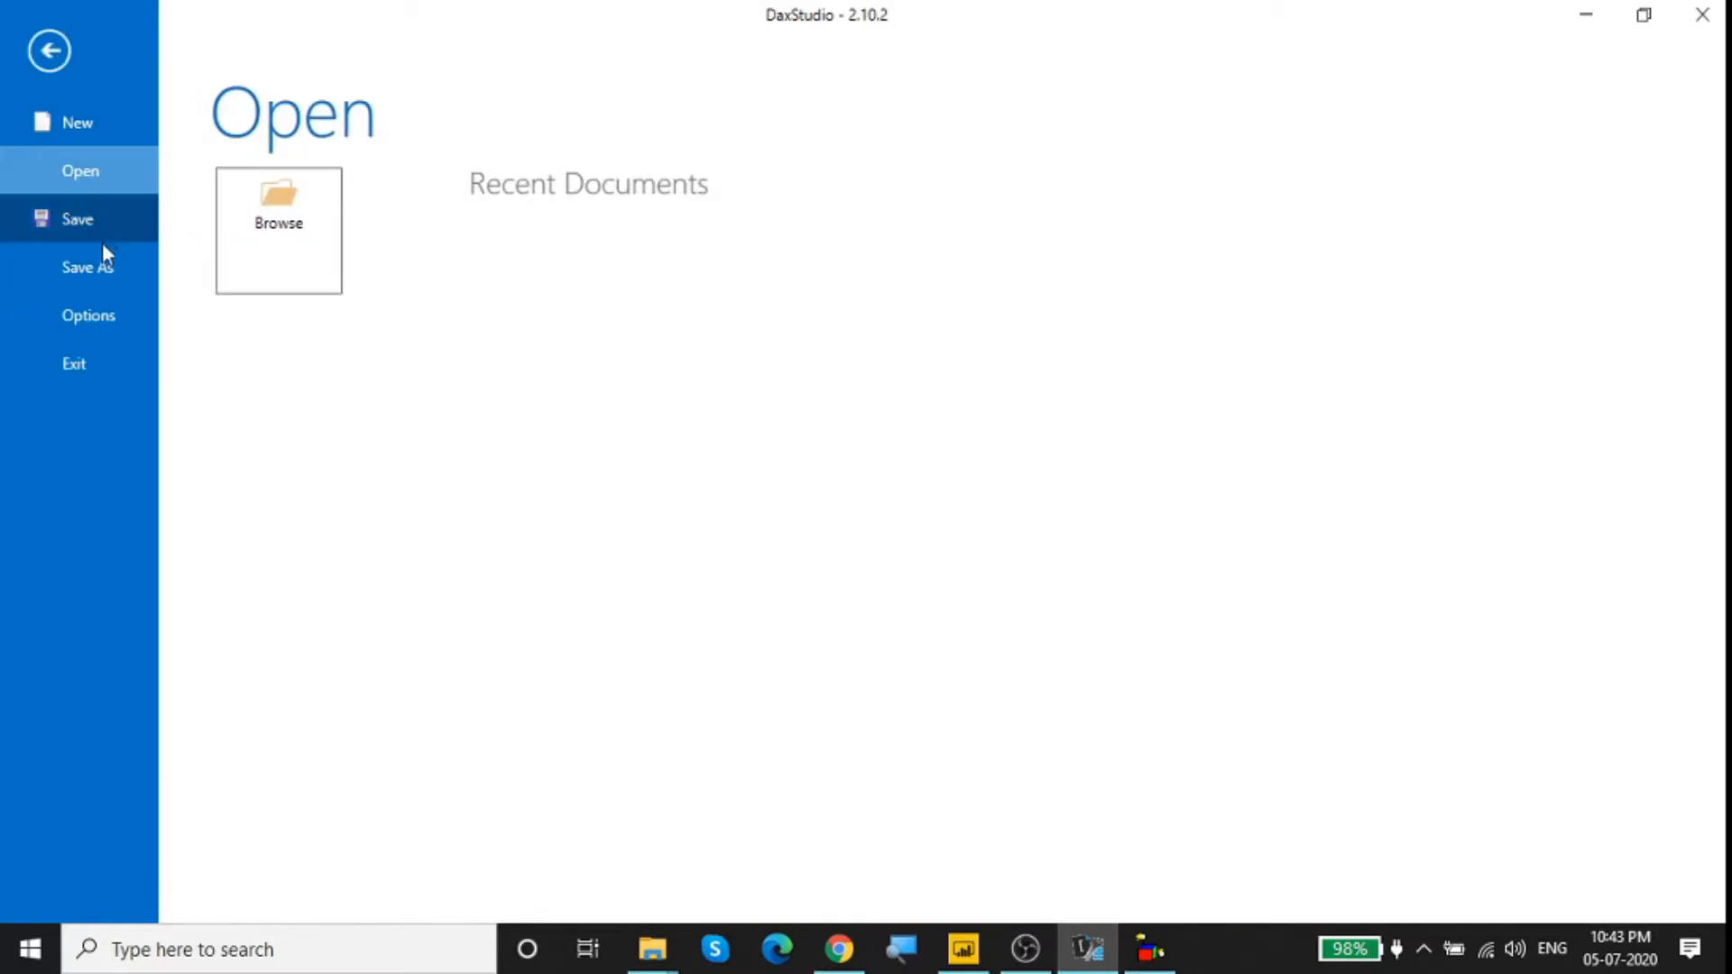
click(99, 318)
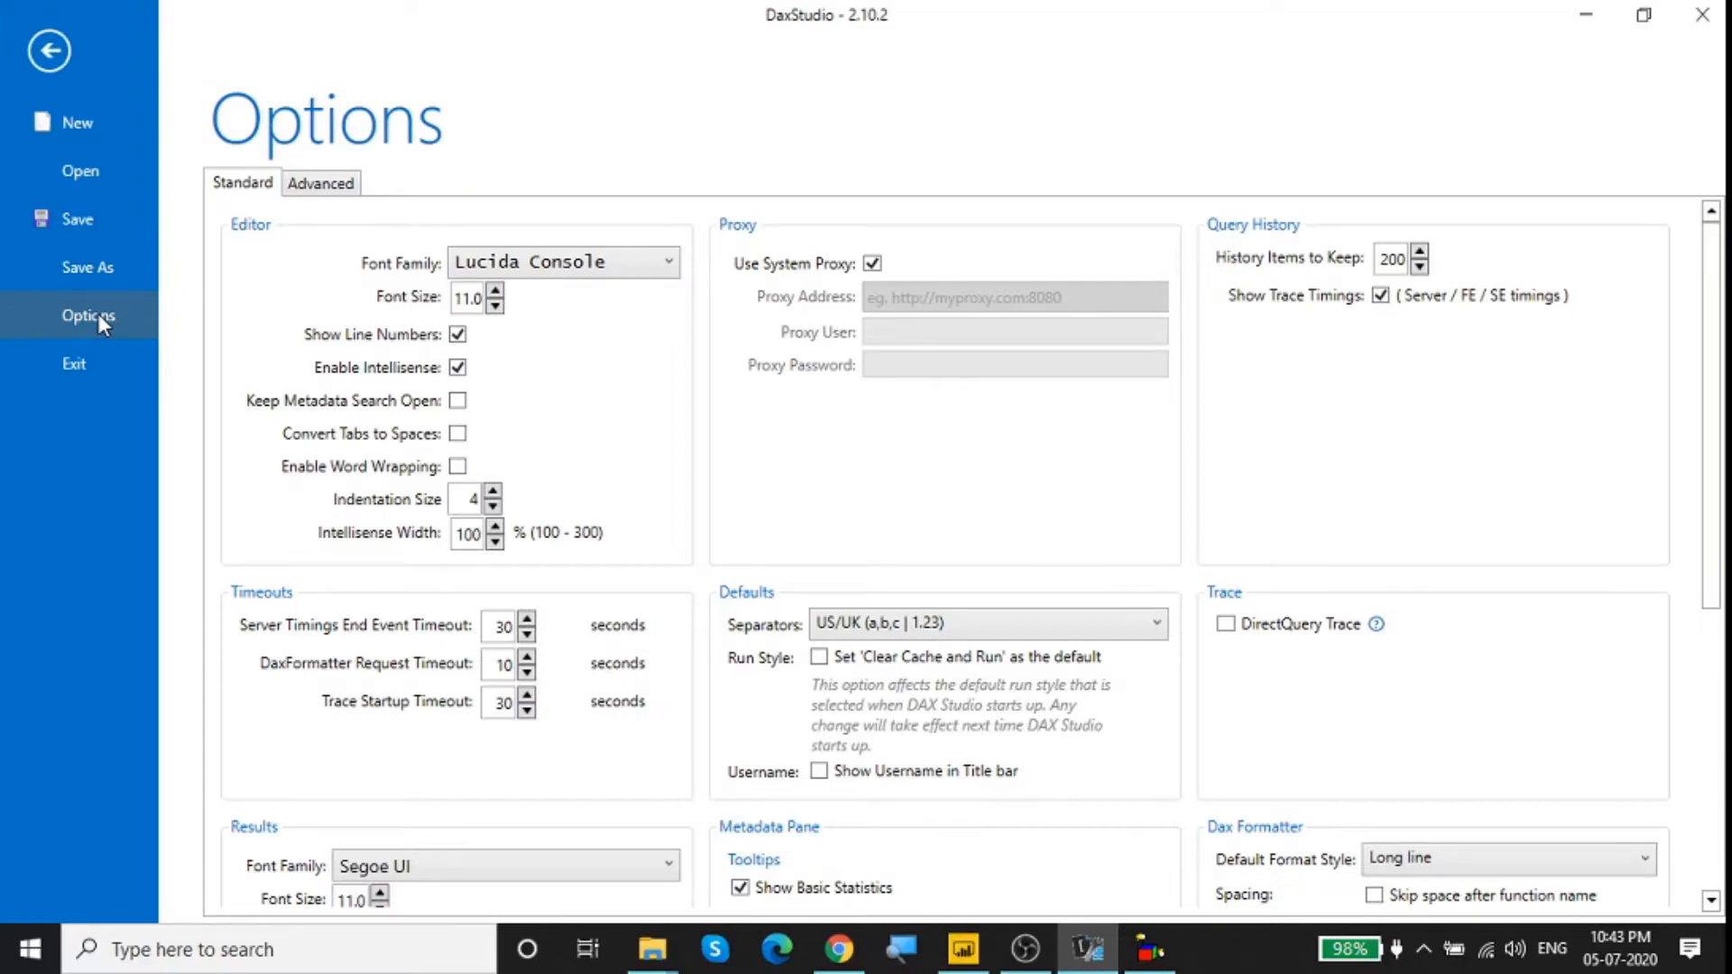
click(321, 183)
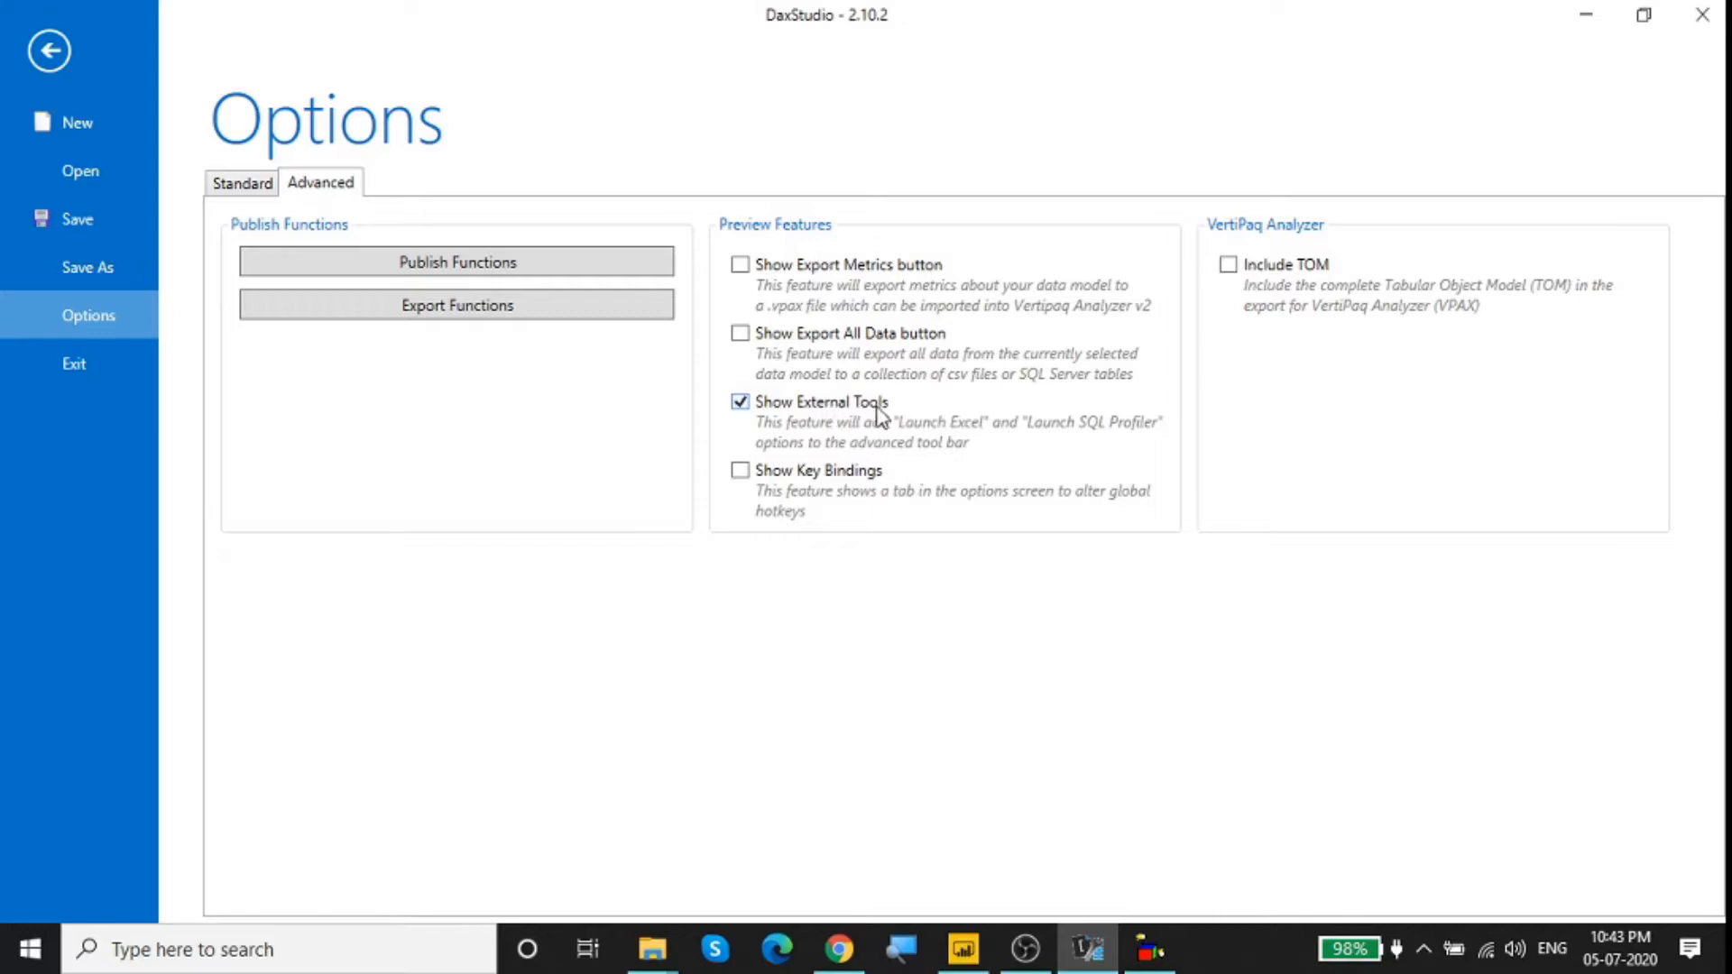
click(740, 402)
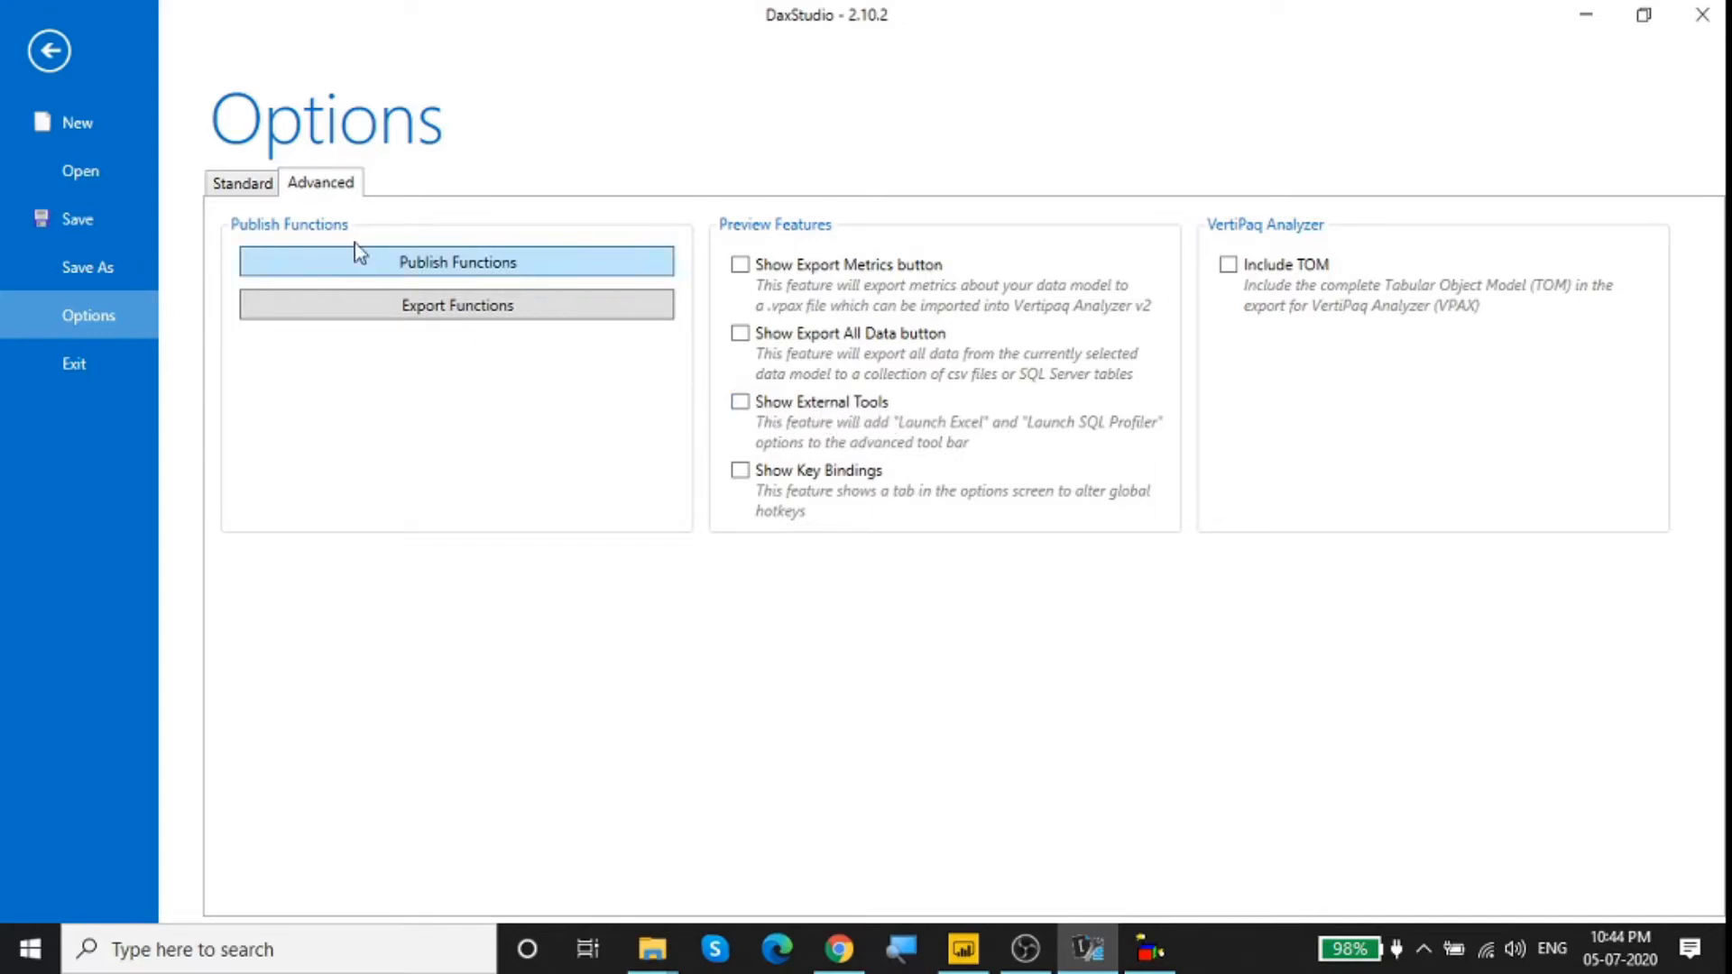
click(36, 56)
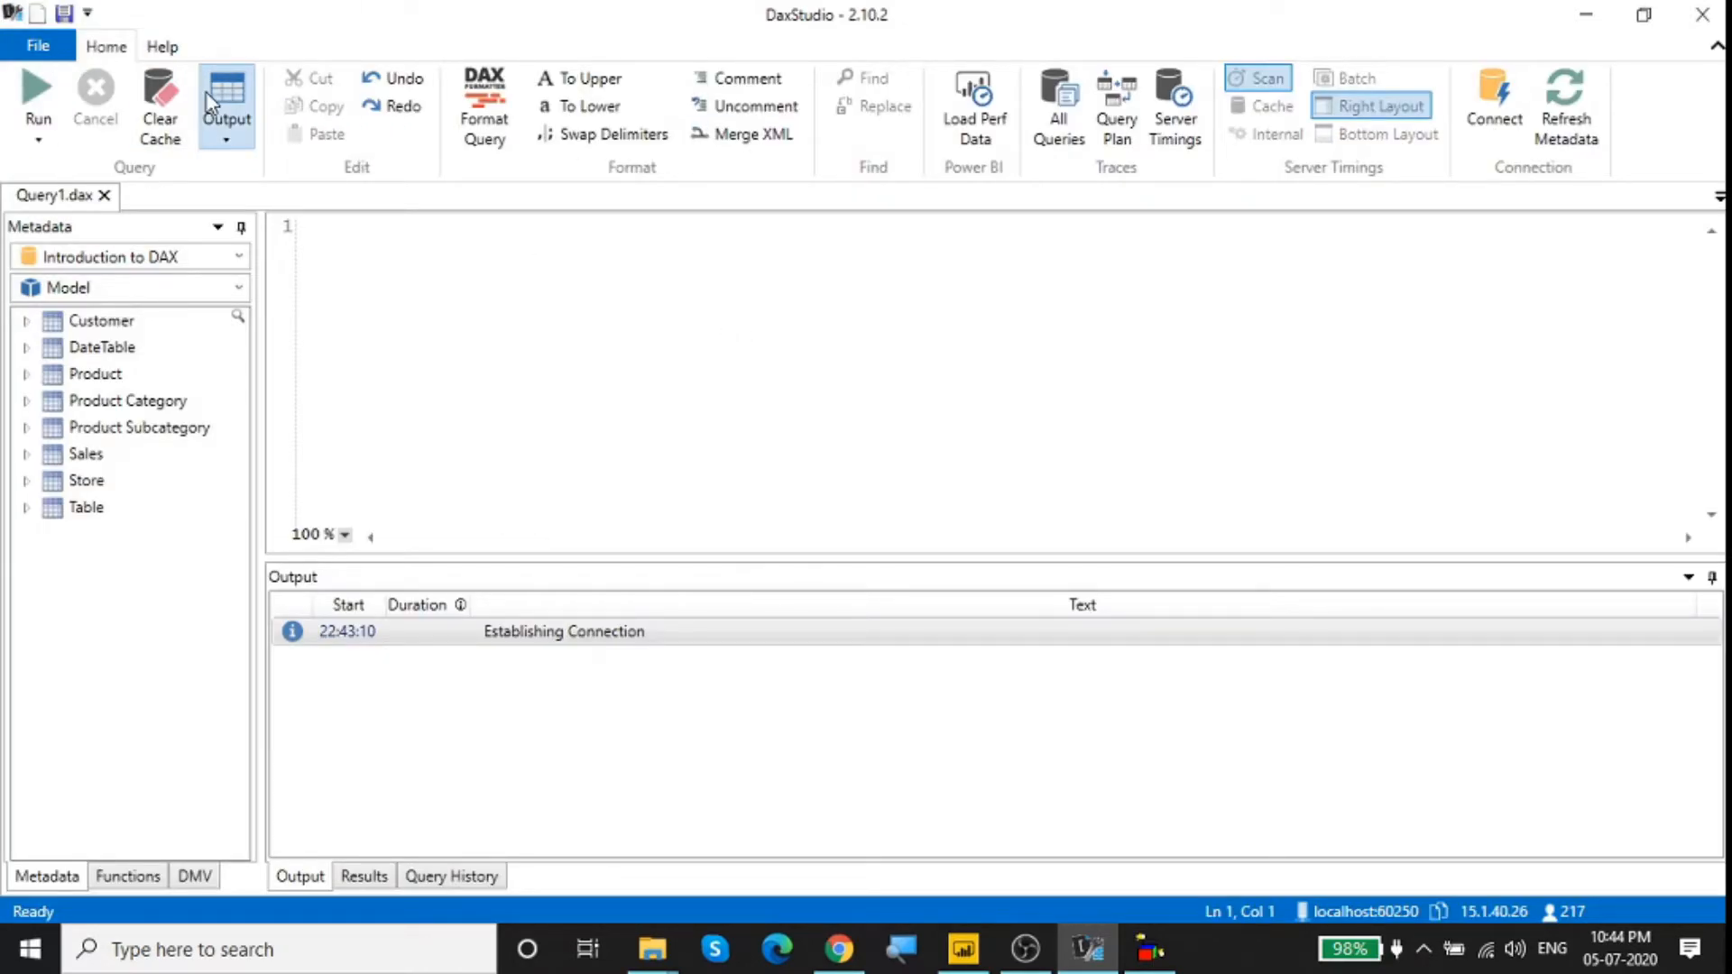
Step: Turn on the Show External Tools preview feature in the advanced options and return to the query editor
click(39, 54)
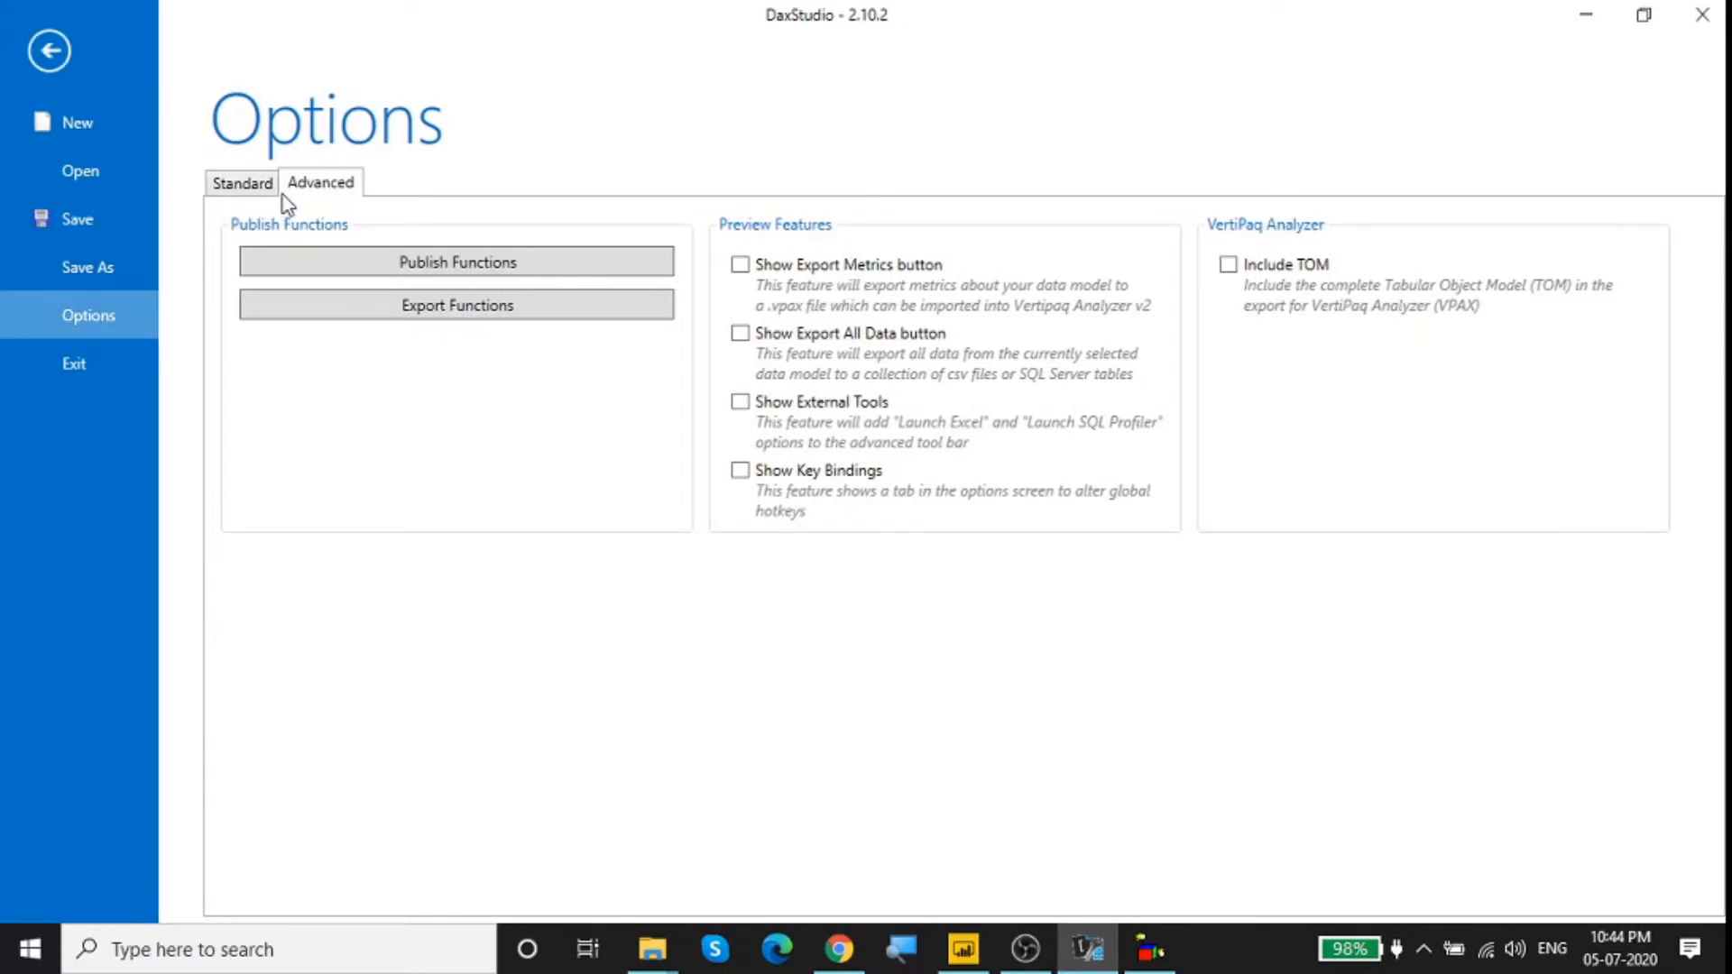
click(739, 404)
click(50, 52)
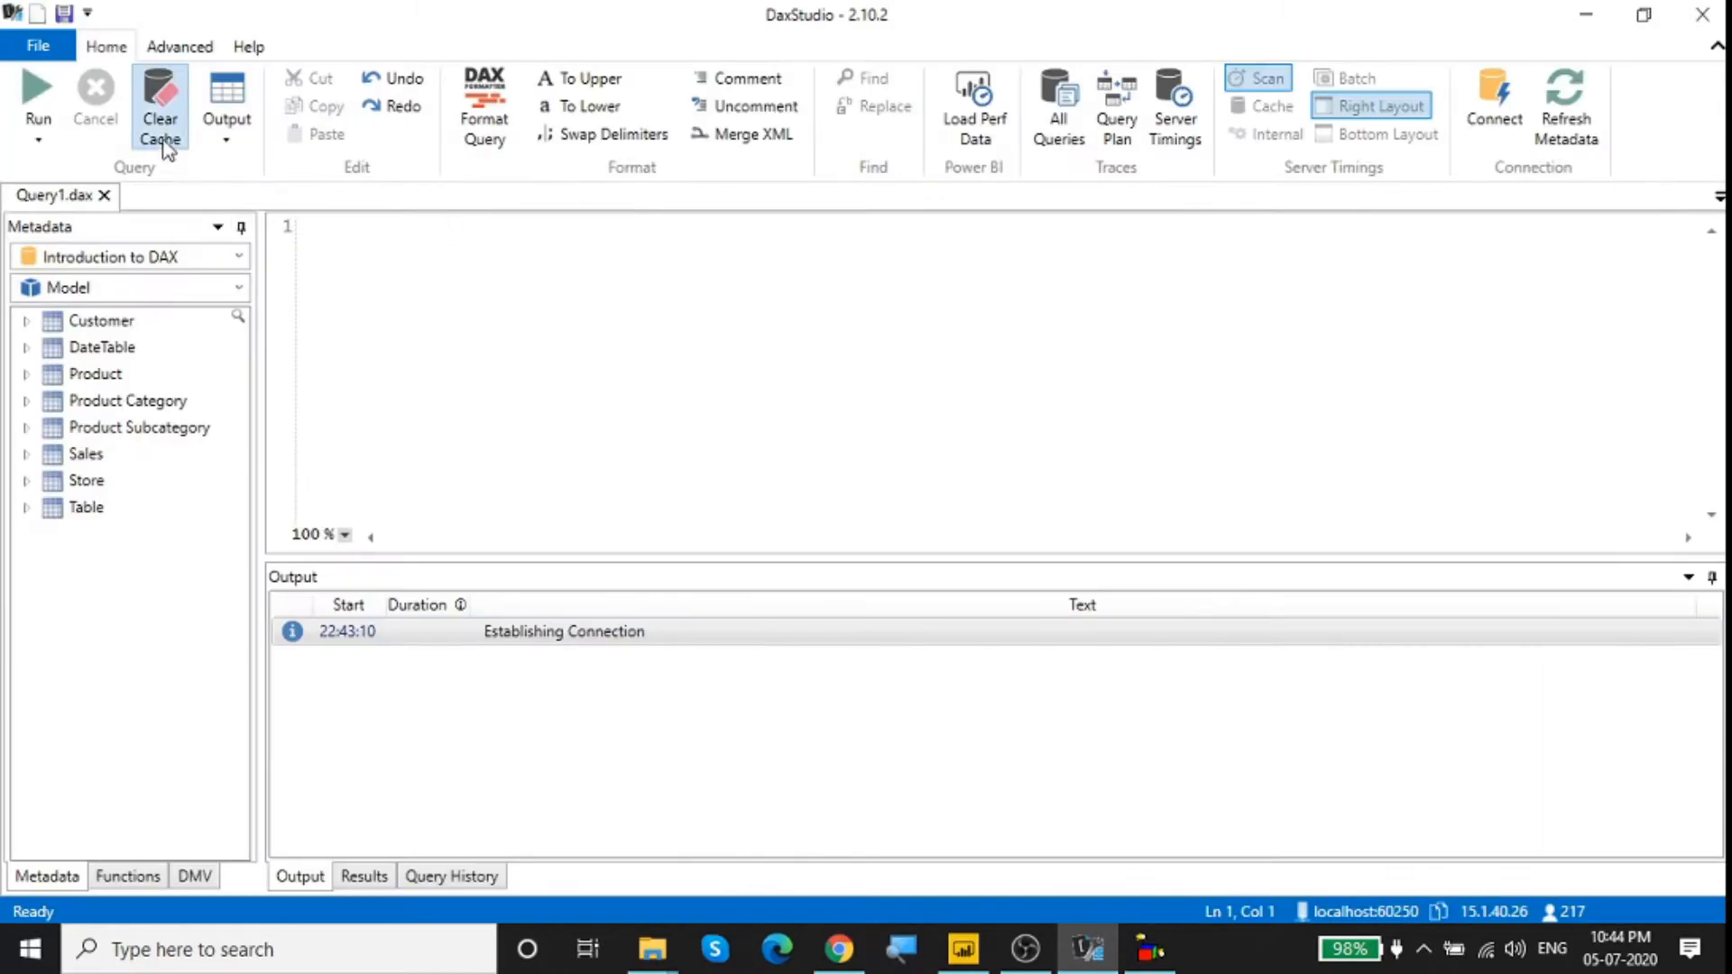
Step: Launch Excel from the external tools with a pivot table on the connected model, enabling data connections and dismissing the Office activation wizard
click(180, 50)
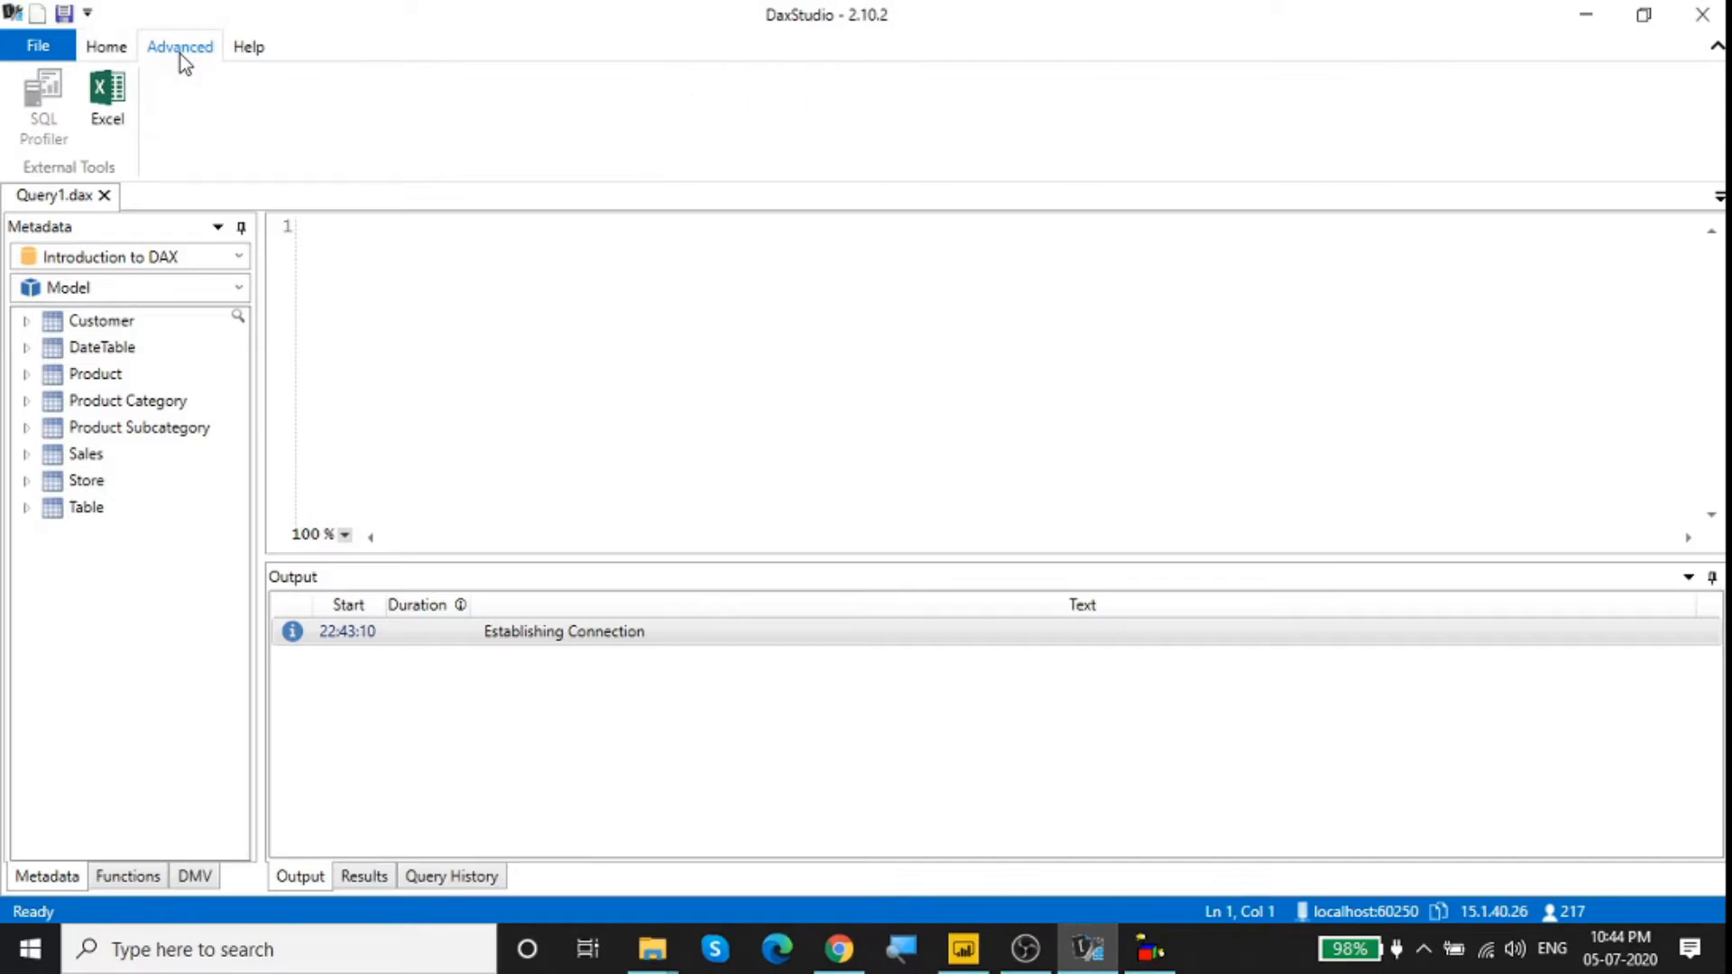
click(107, 93)
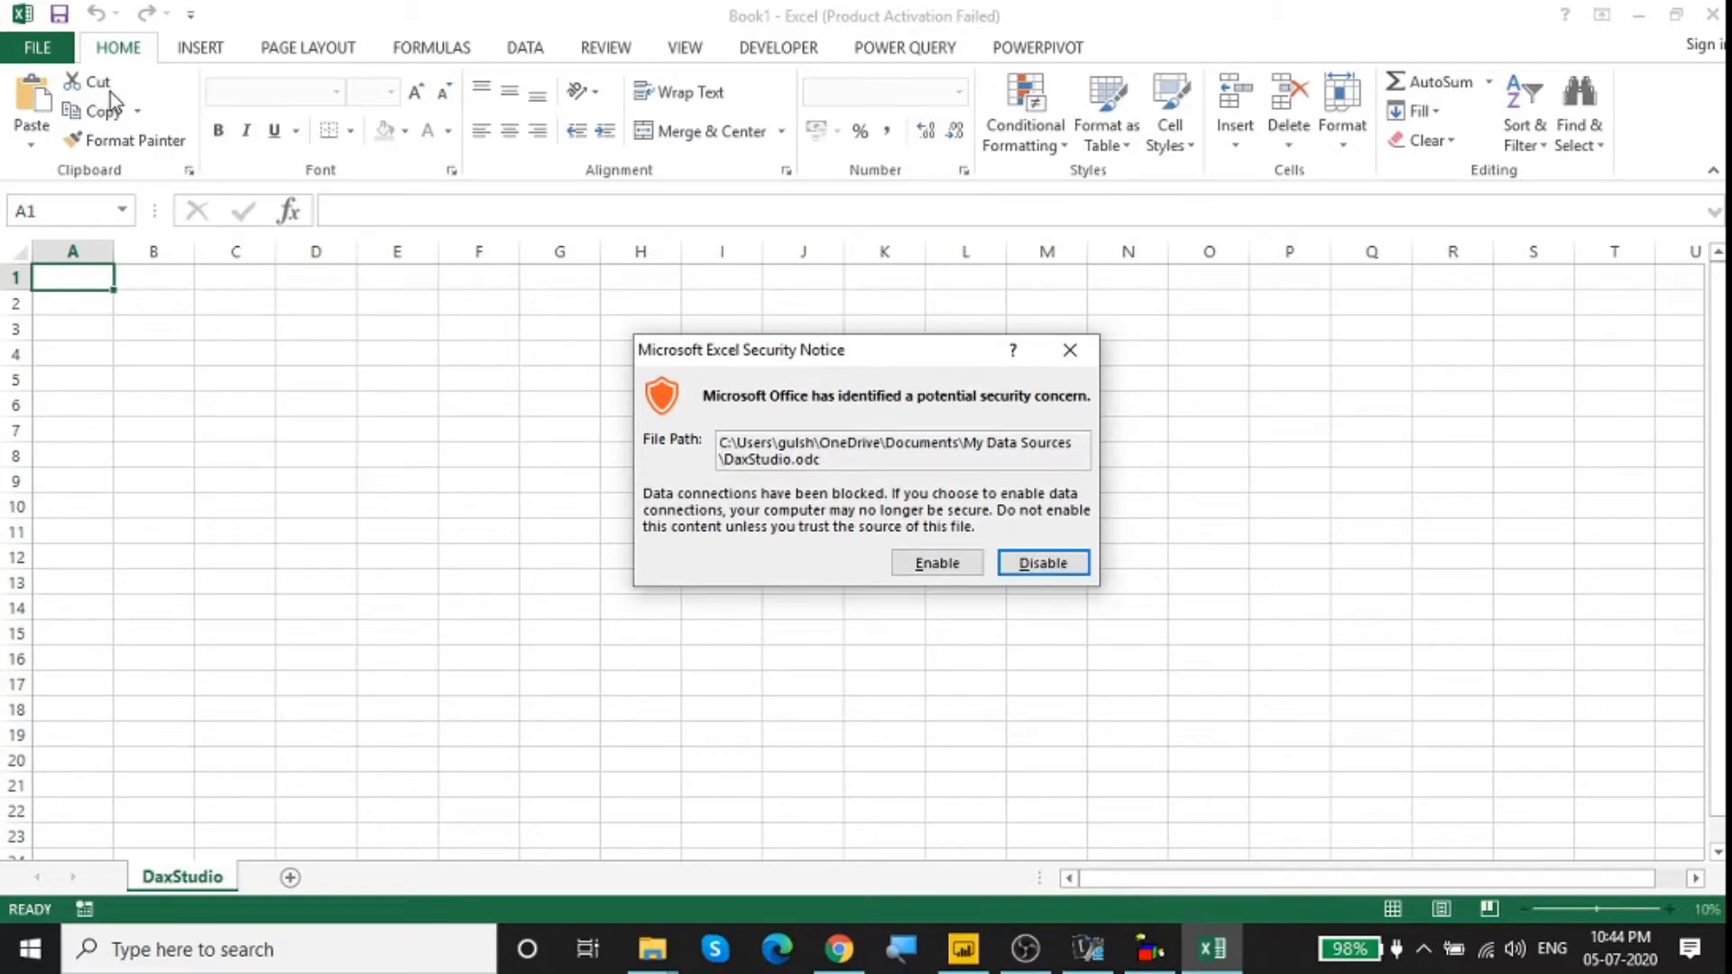
drag(815, 353, 731, 343)
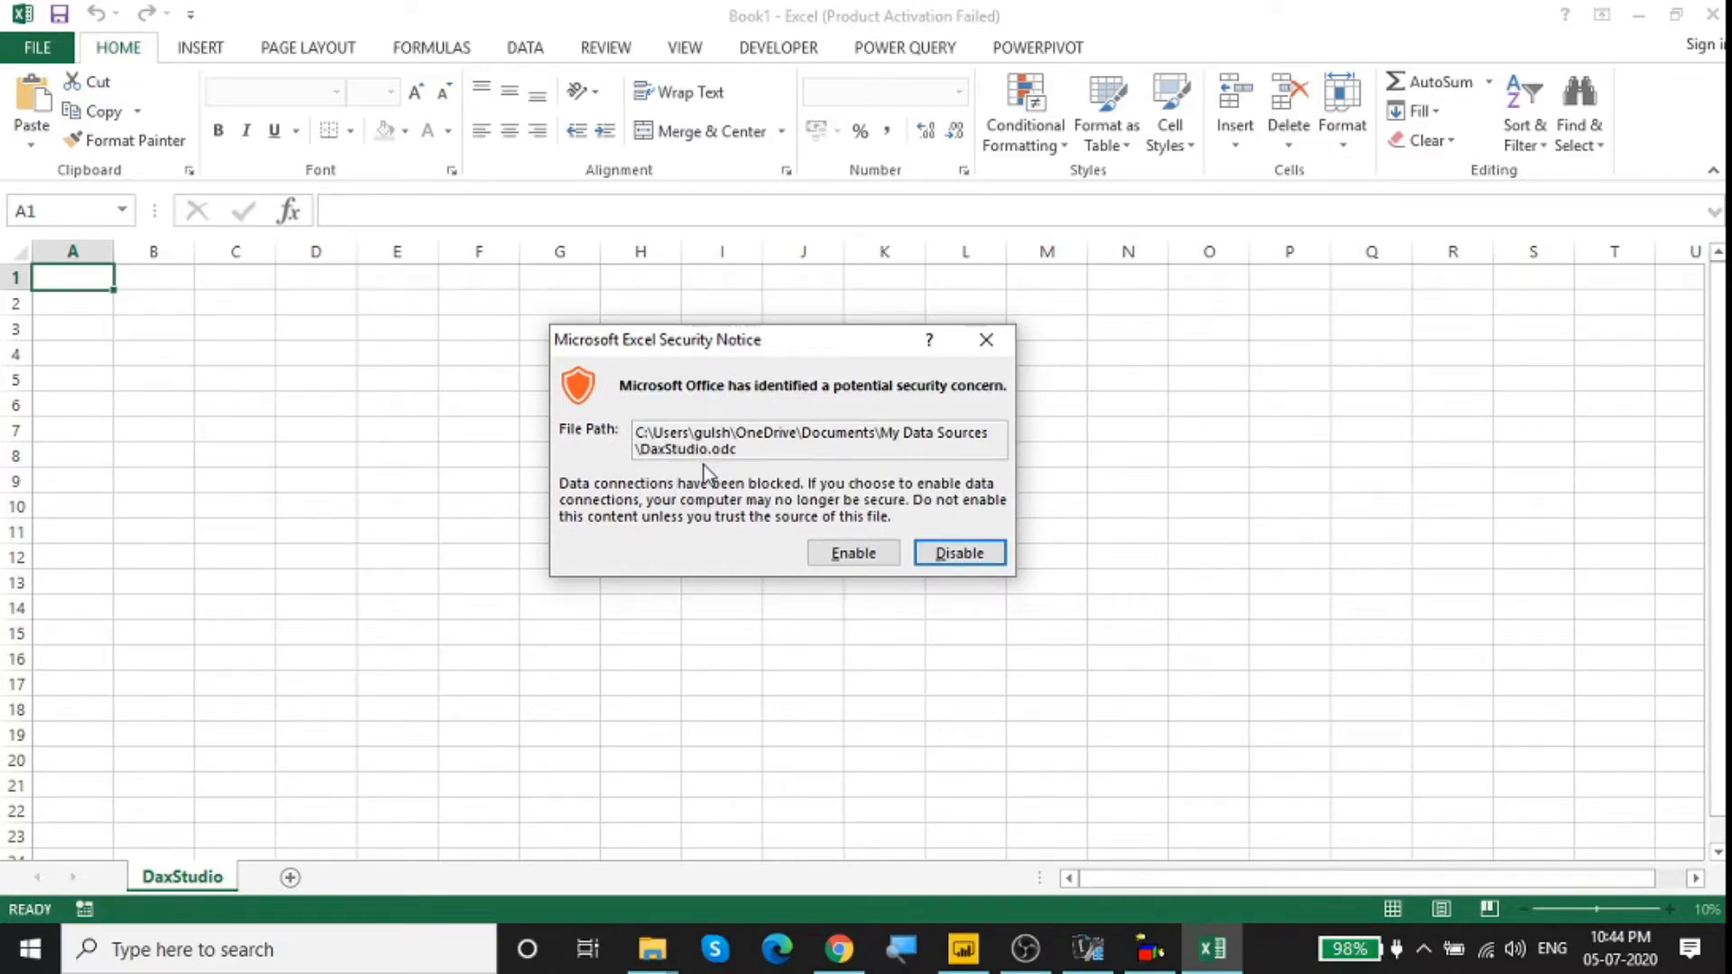
click(848, 552)
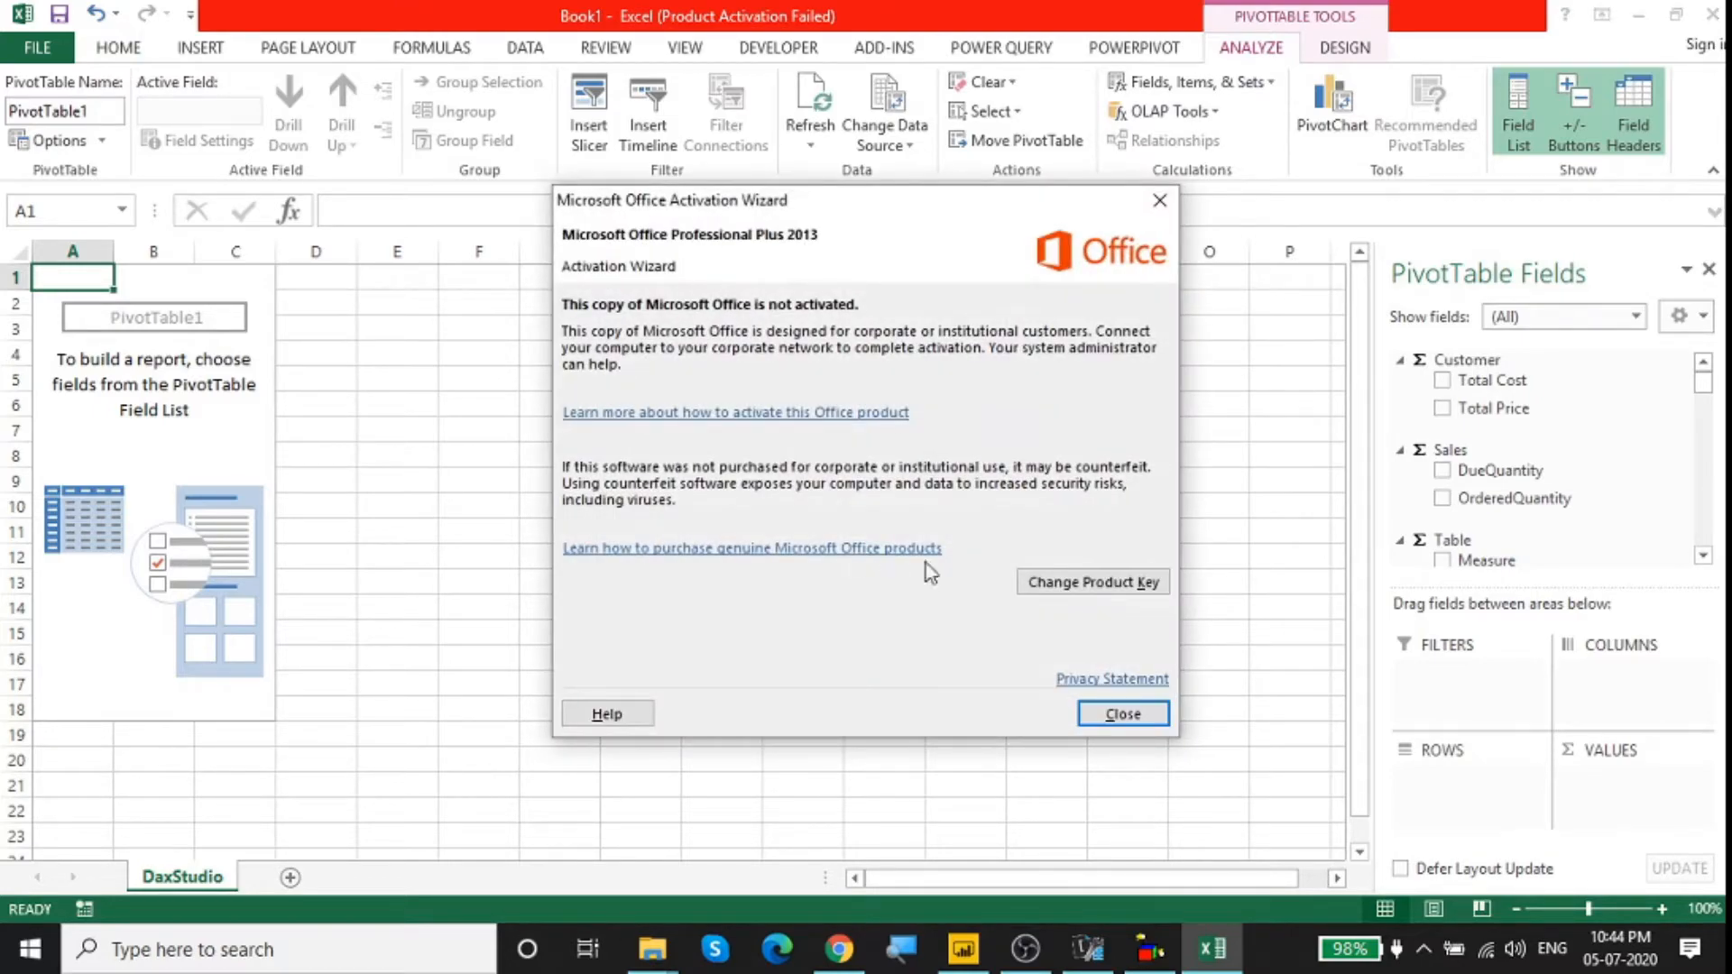
click(1124, 714)
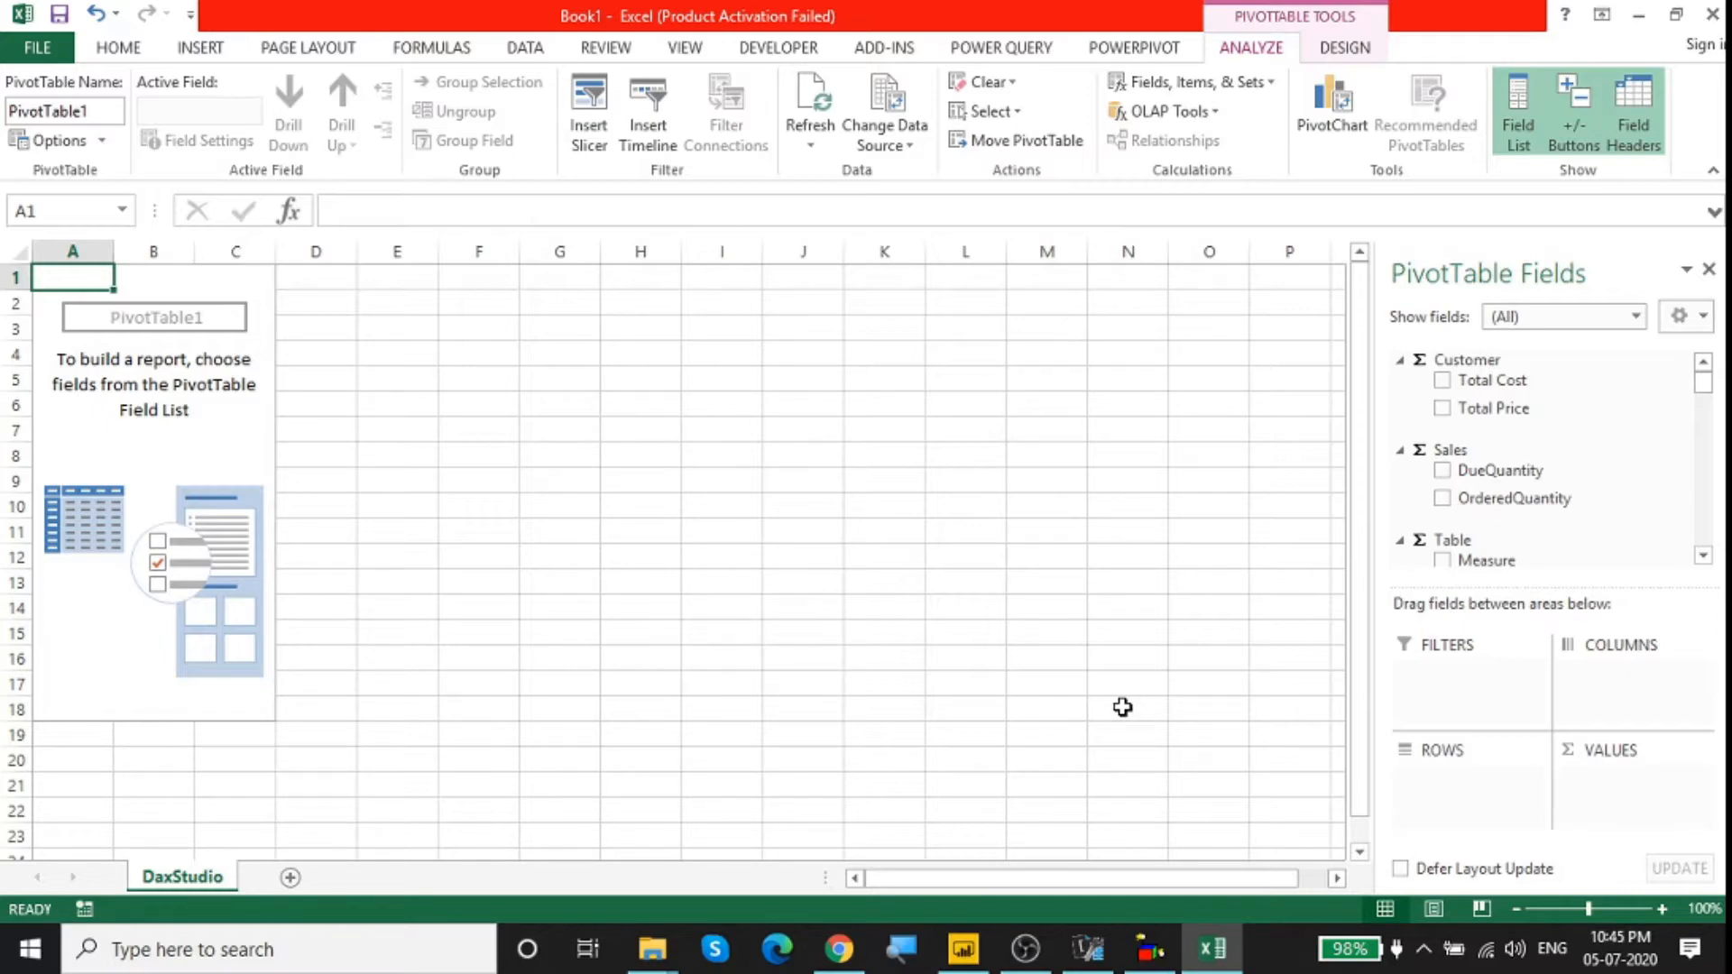
Step: Switch to Power BI Desktop and examine the fields and measures of the DateTable, Sales, Product and Customer tables
click(979, 958)
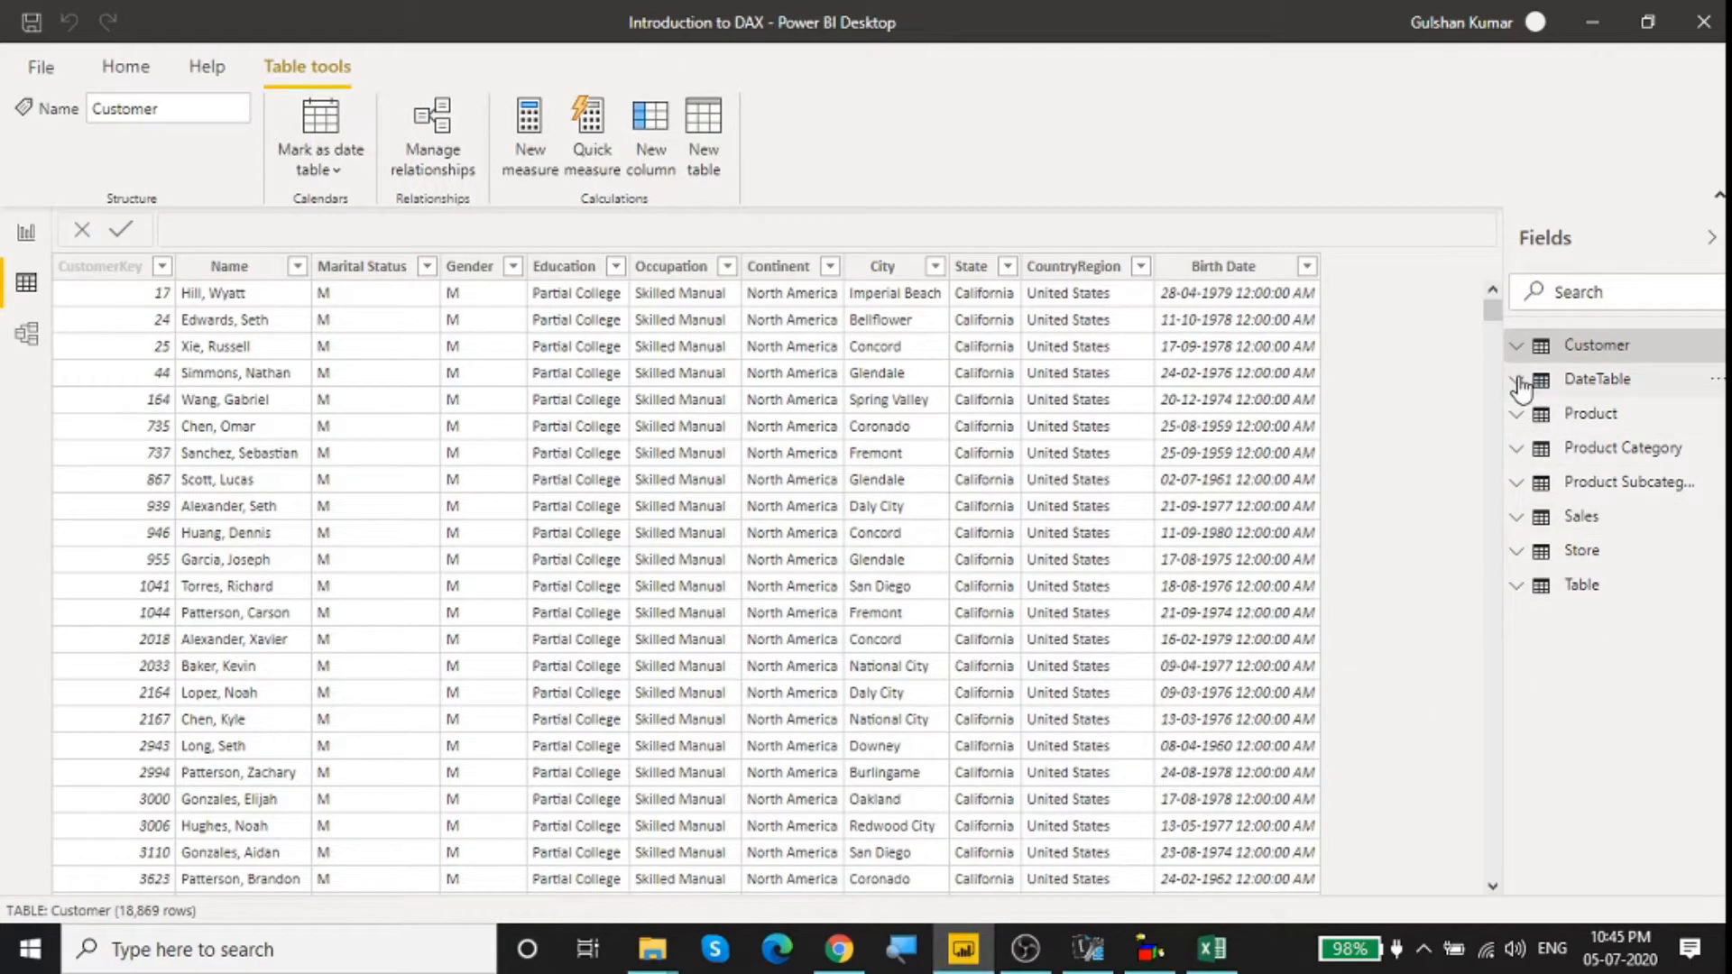
click(1521, 381)
click(1521, 384)
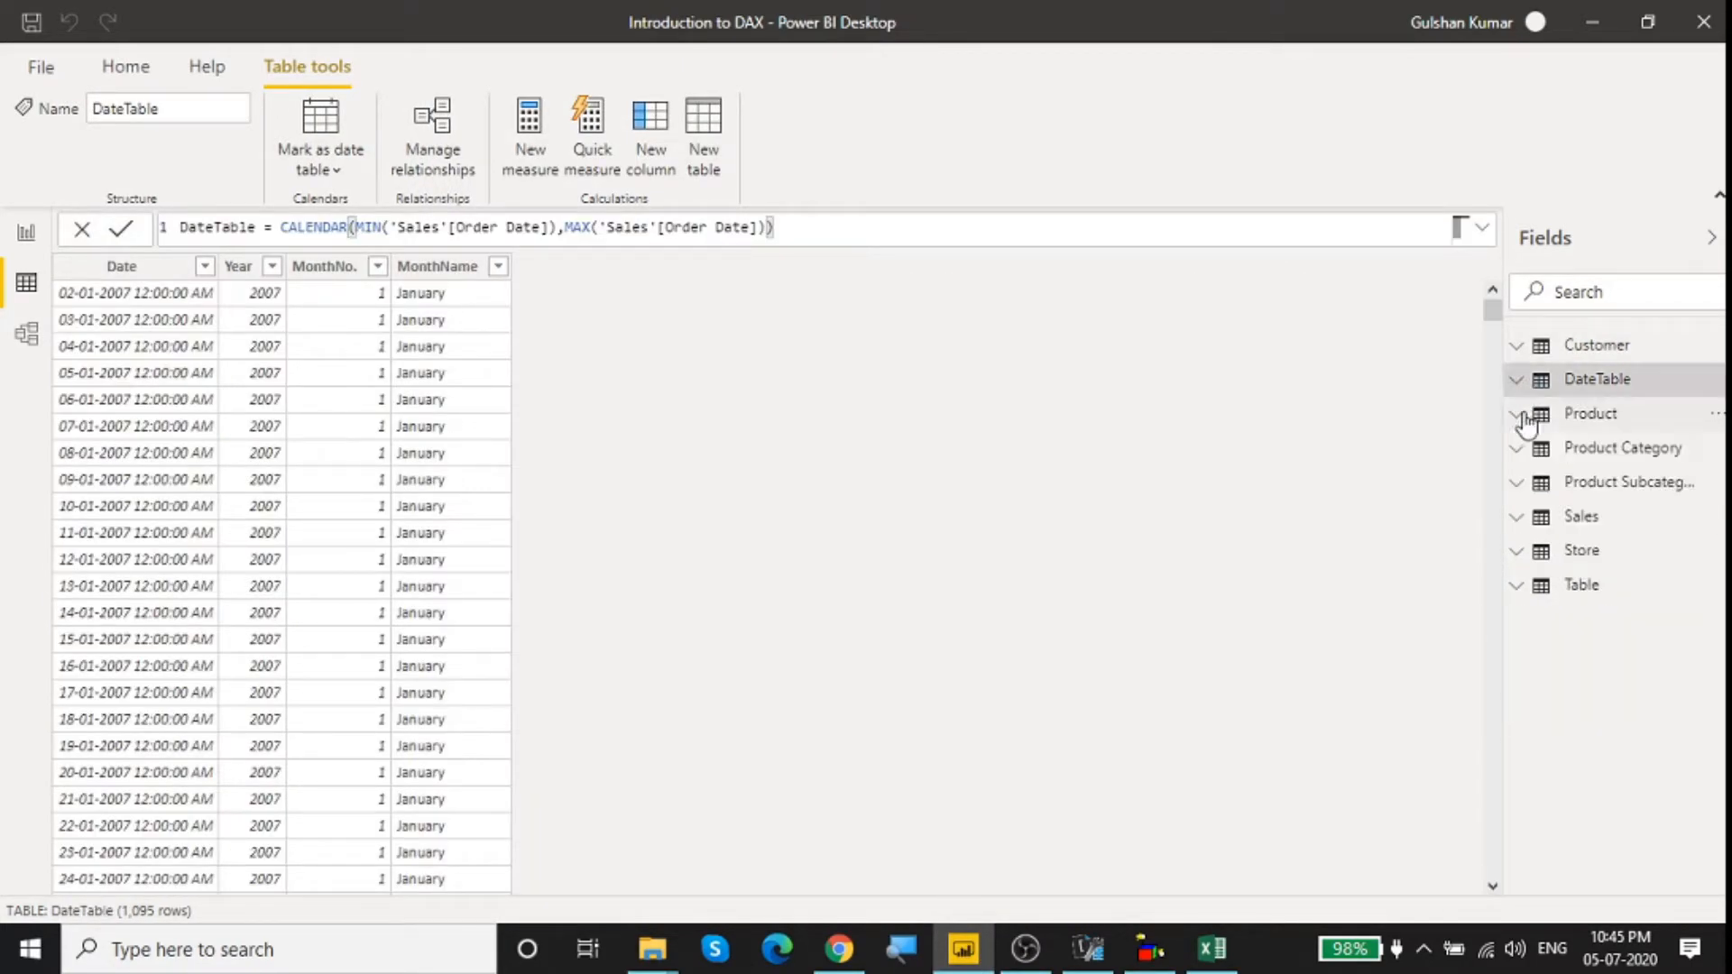
click(1534, 527)
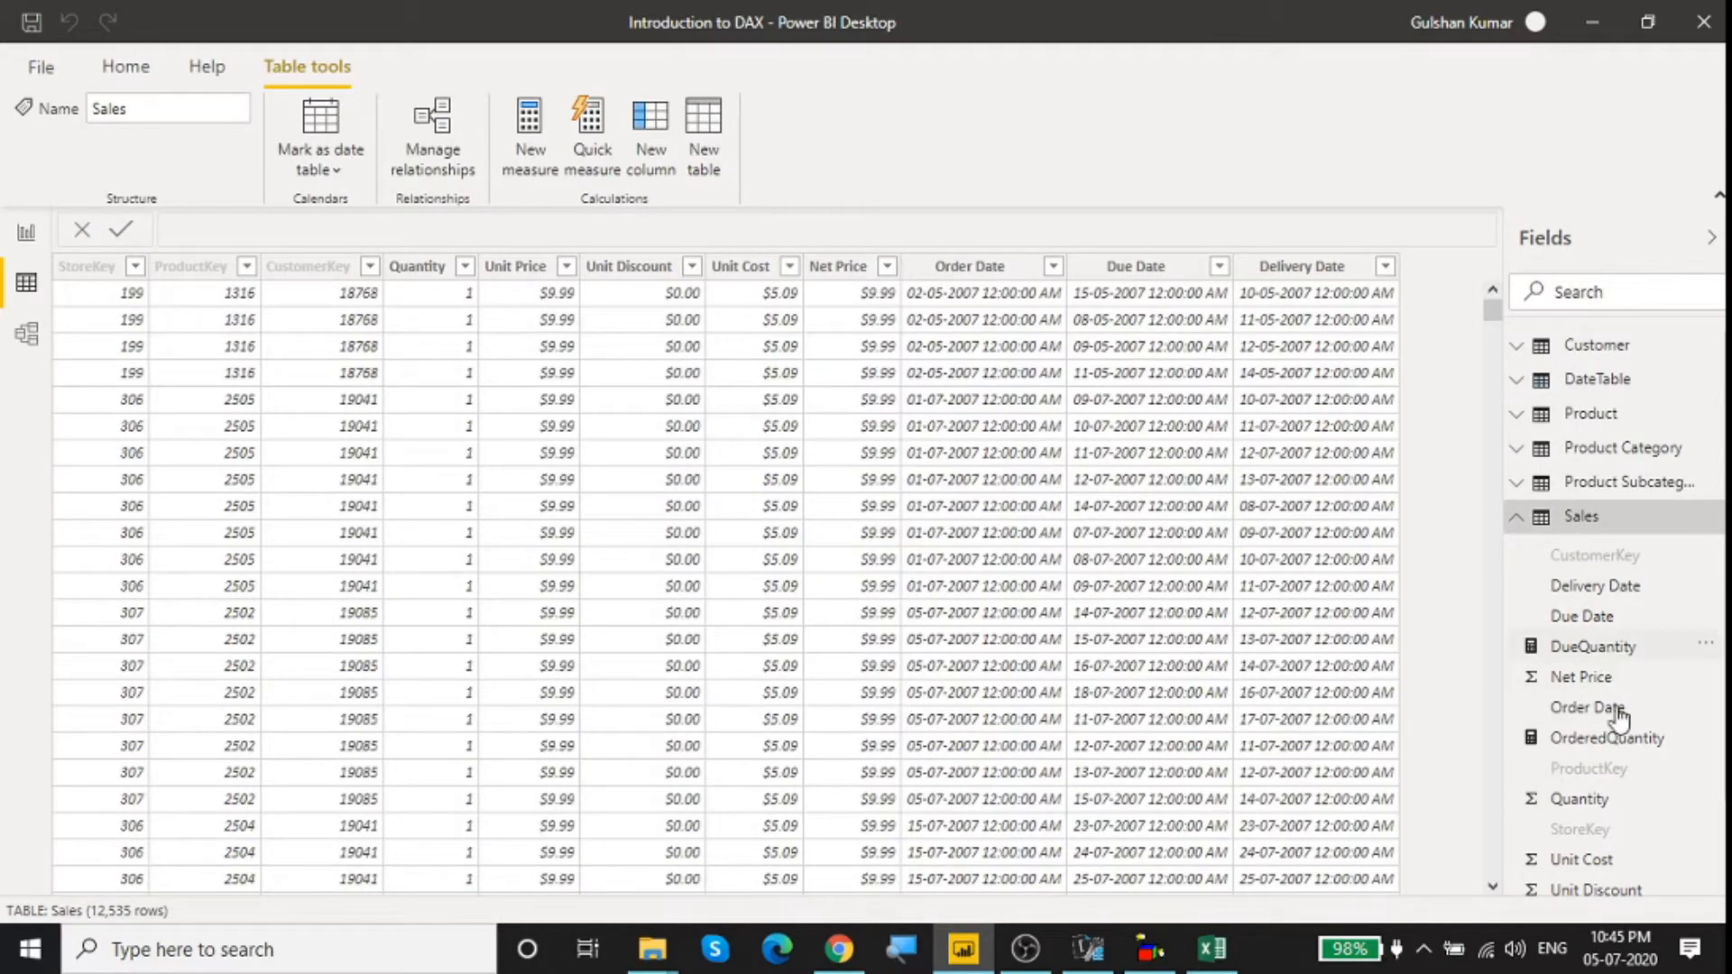
scroll(1617, 745, down, 1)
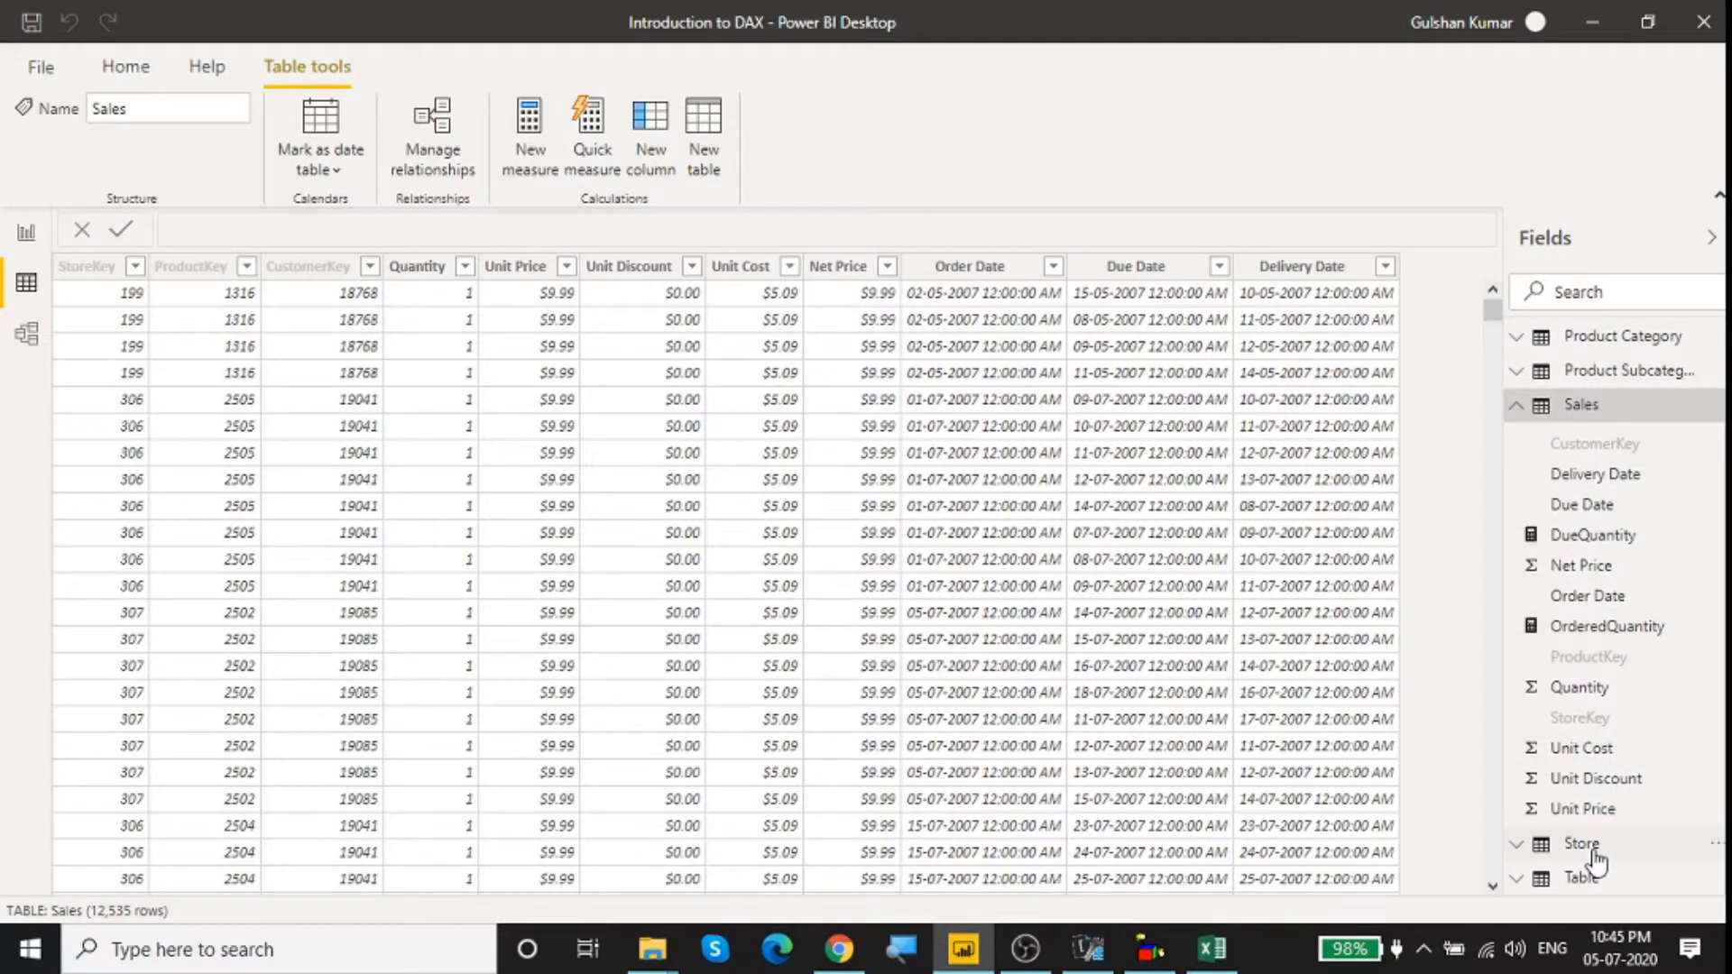
scroll(1696, 645, up, 1)
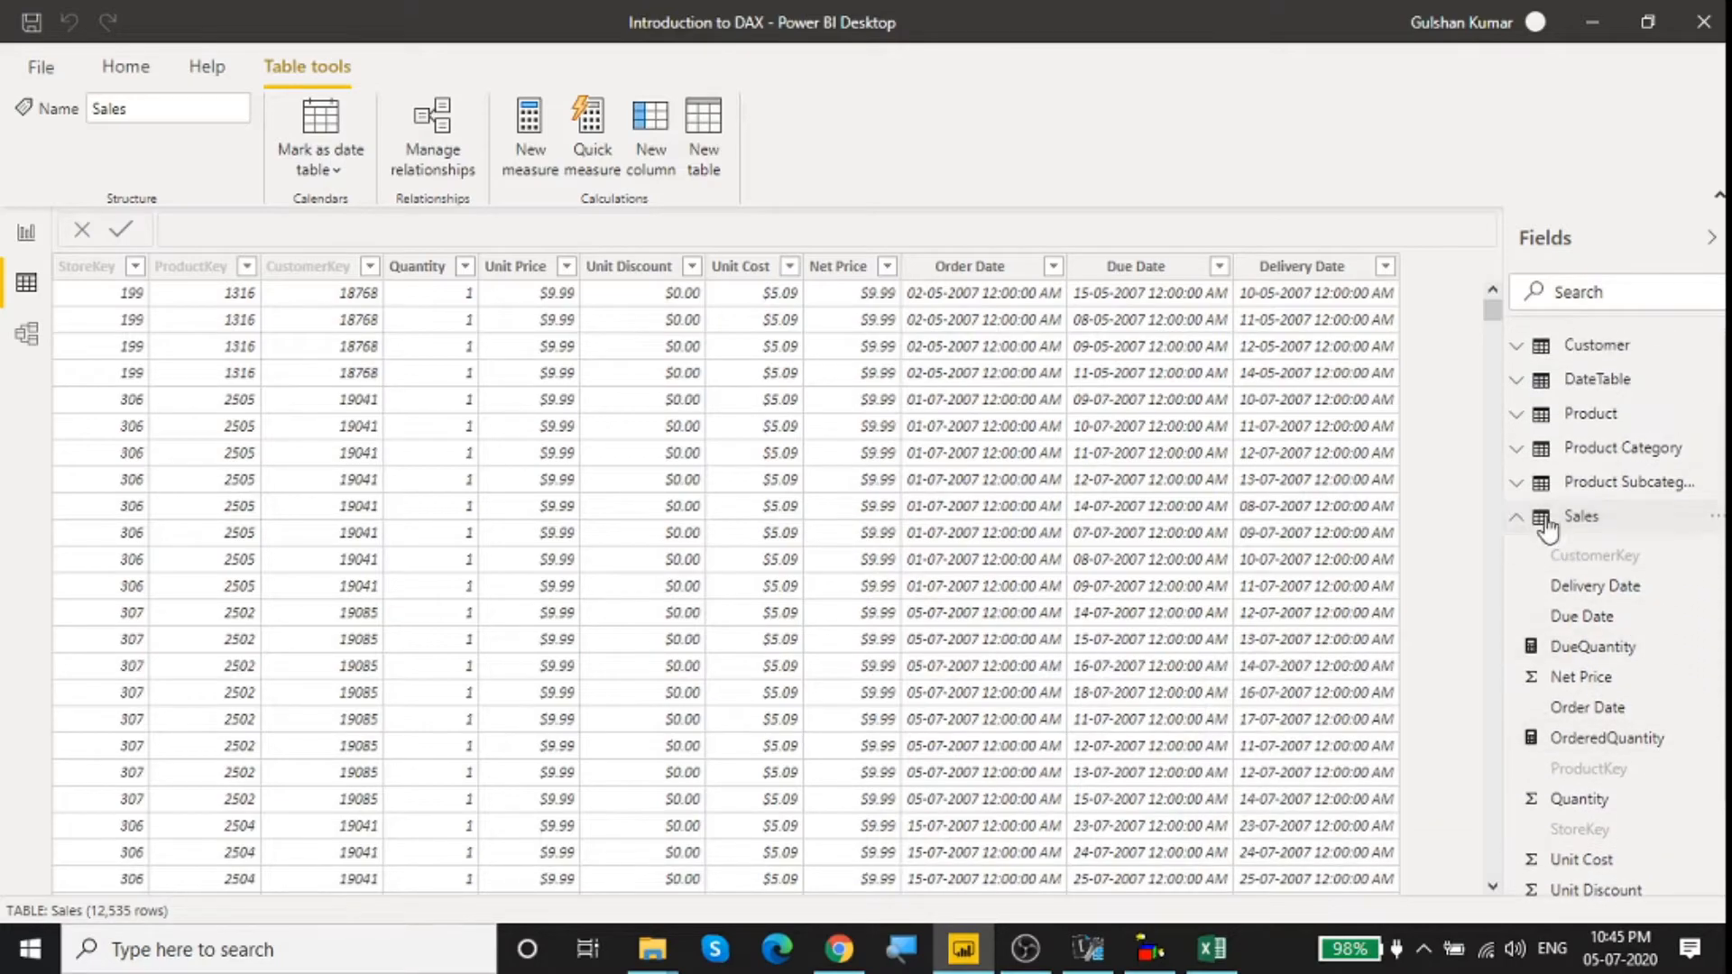
click(1534, 417)
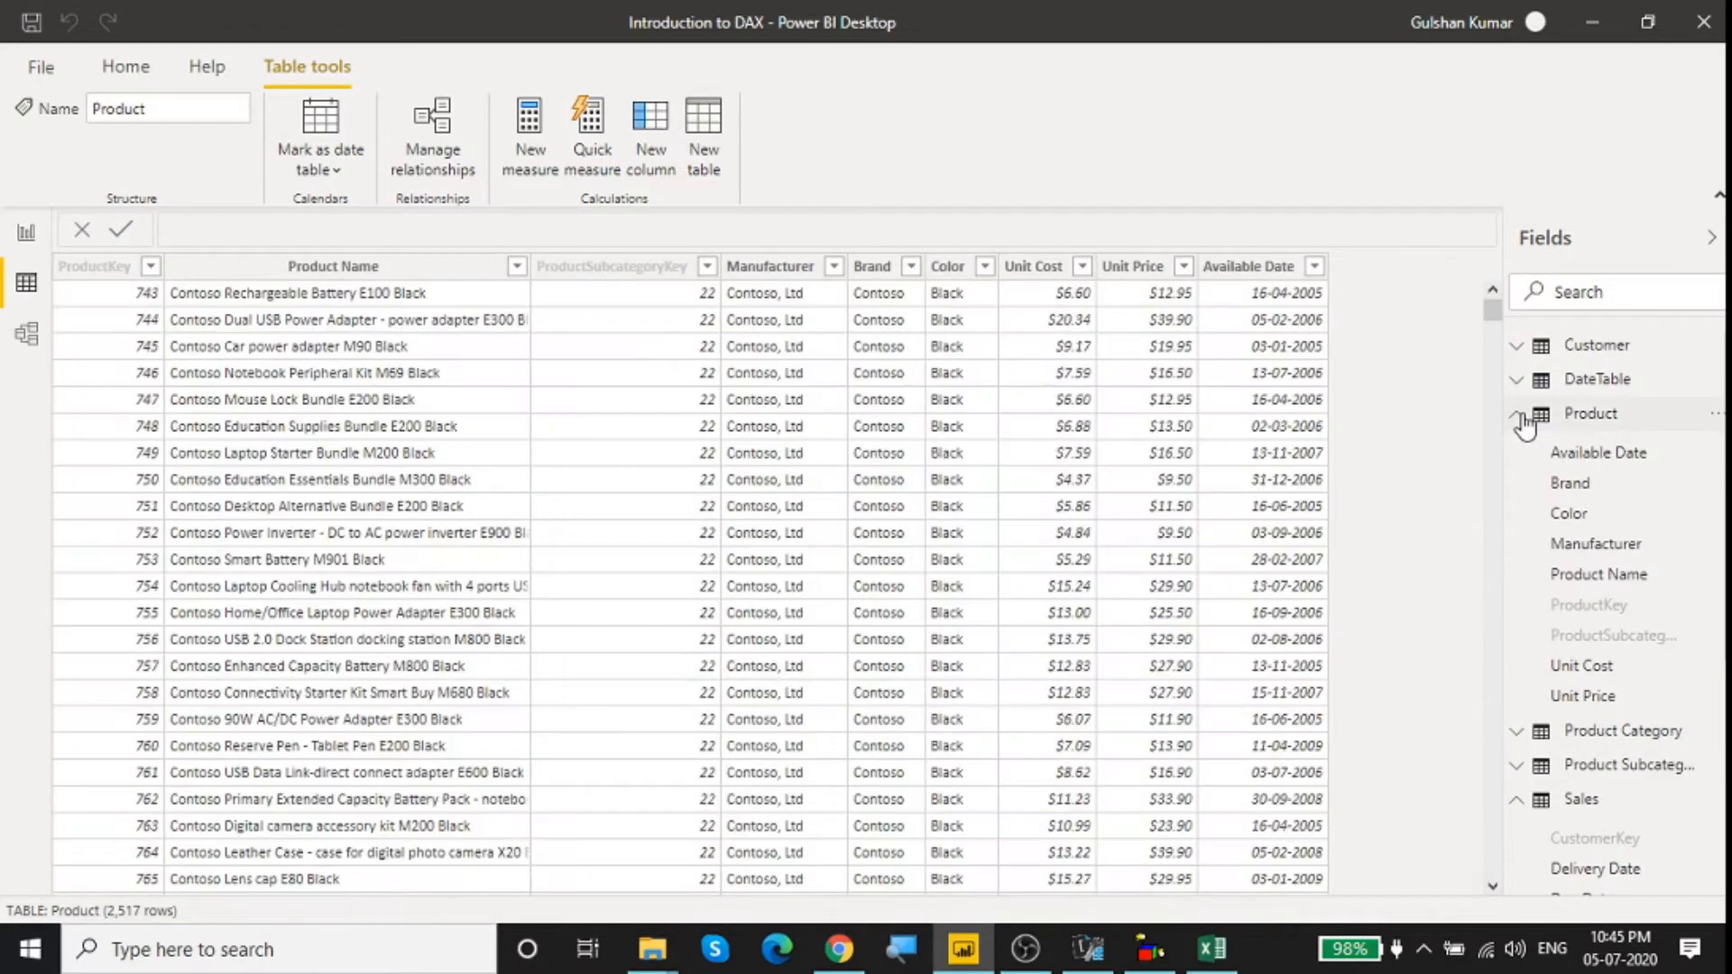
click(1523, 420)
click(1523, 348)
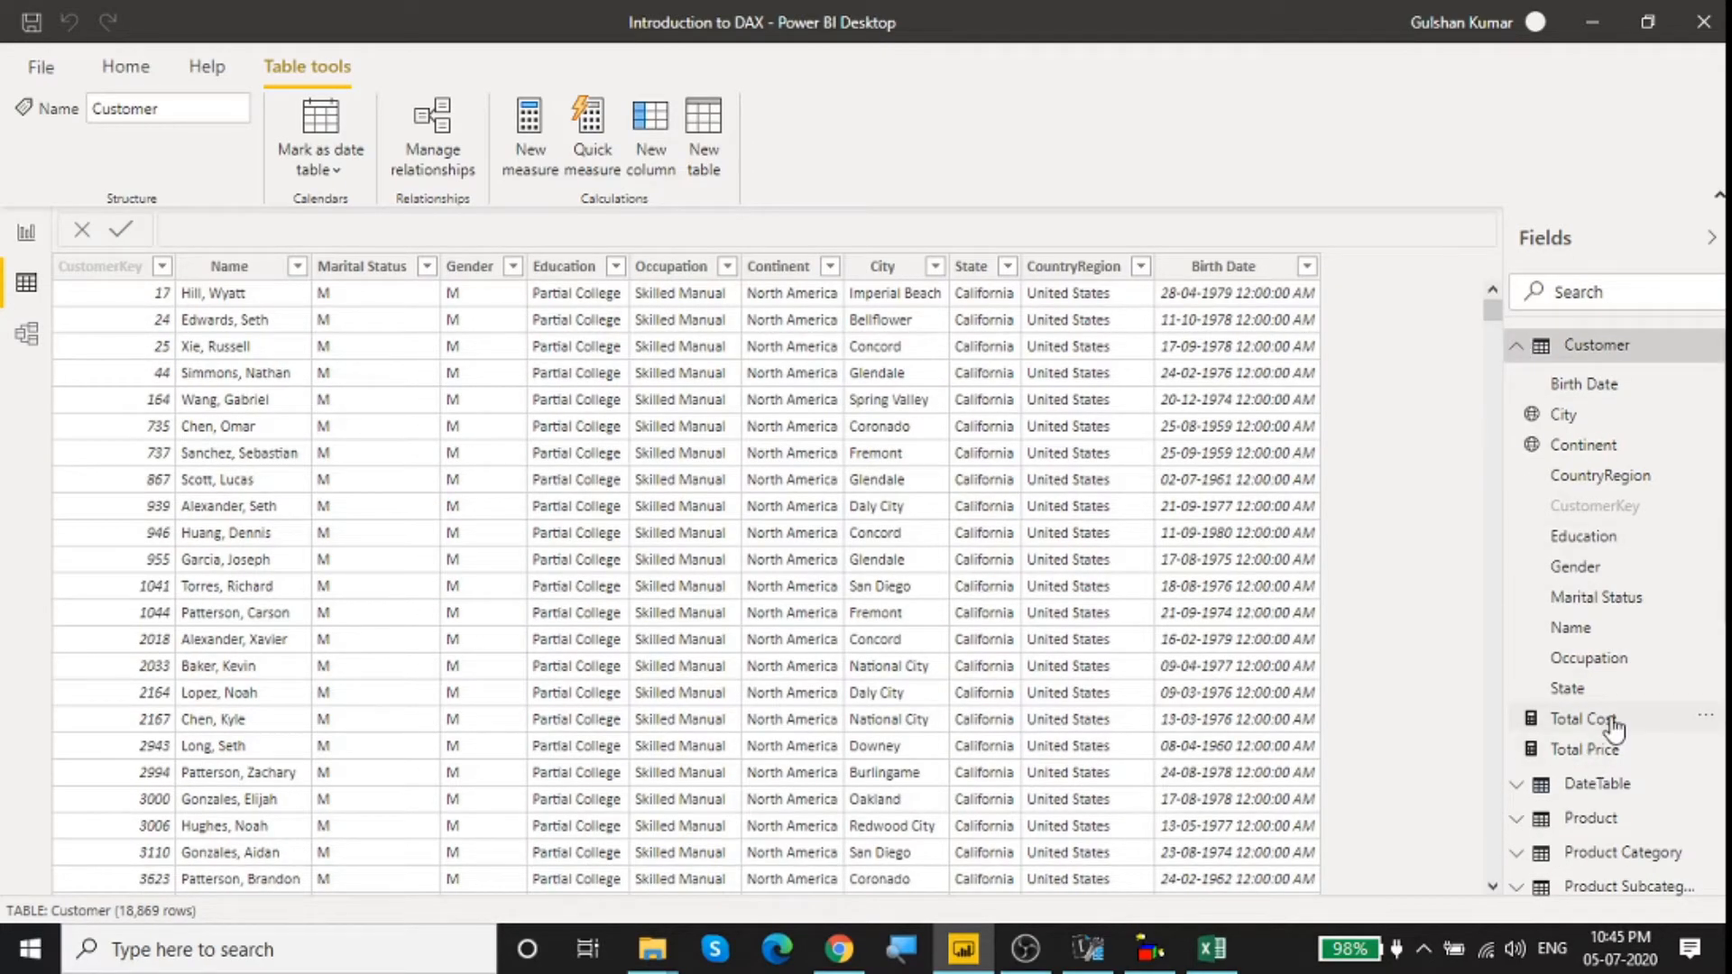
click(1517, 359)
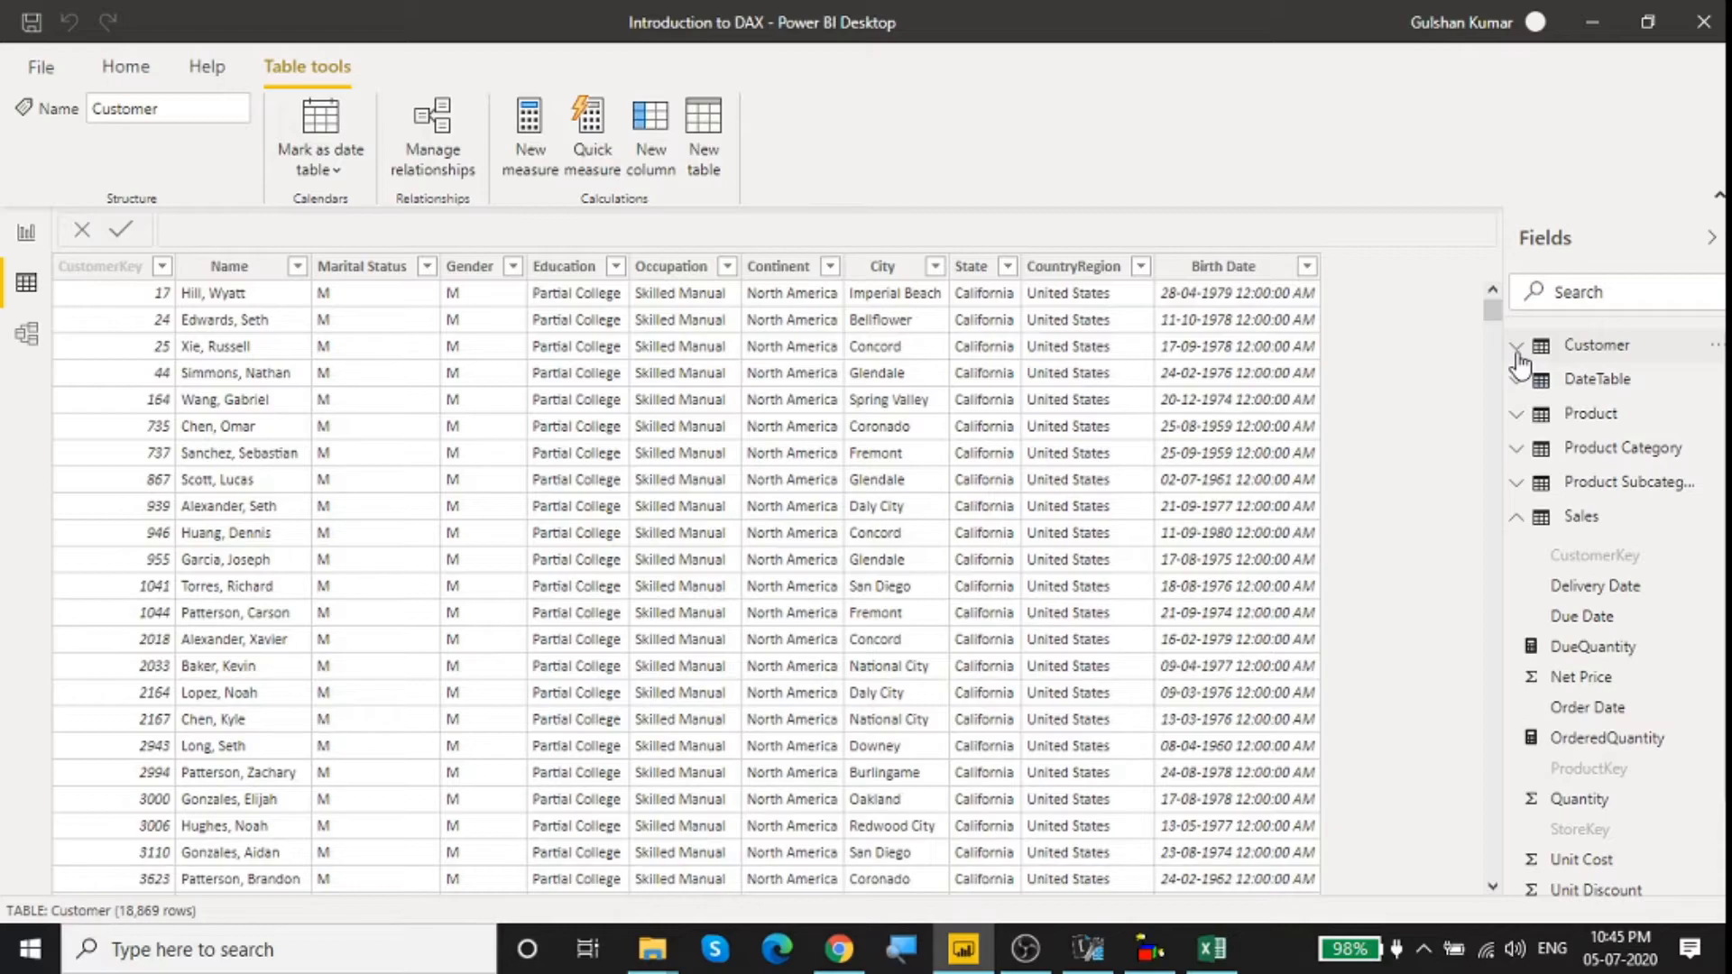
click(1520, 354)
Step: Add a new report page and build a table visual with Manufacturer from Product and Quantity from Sales
click(27, 237)
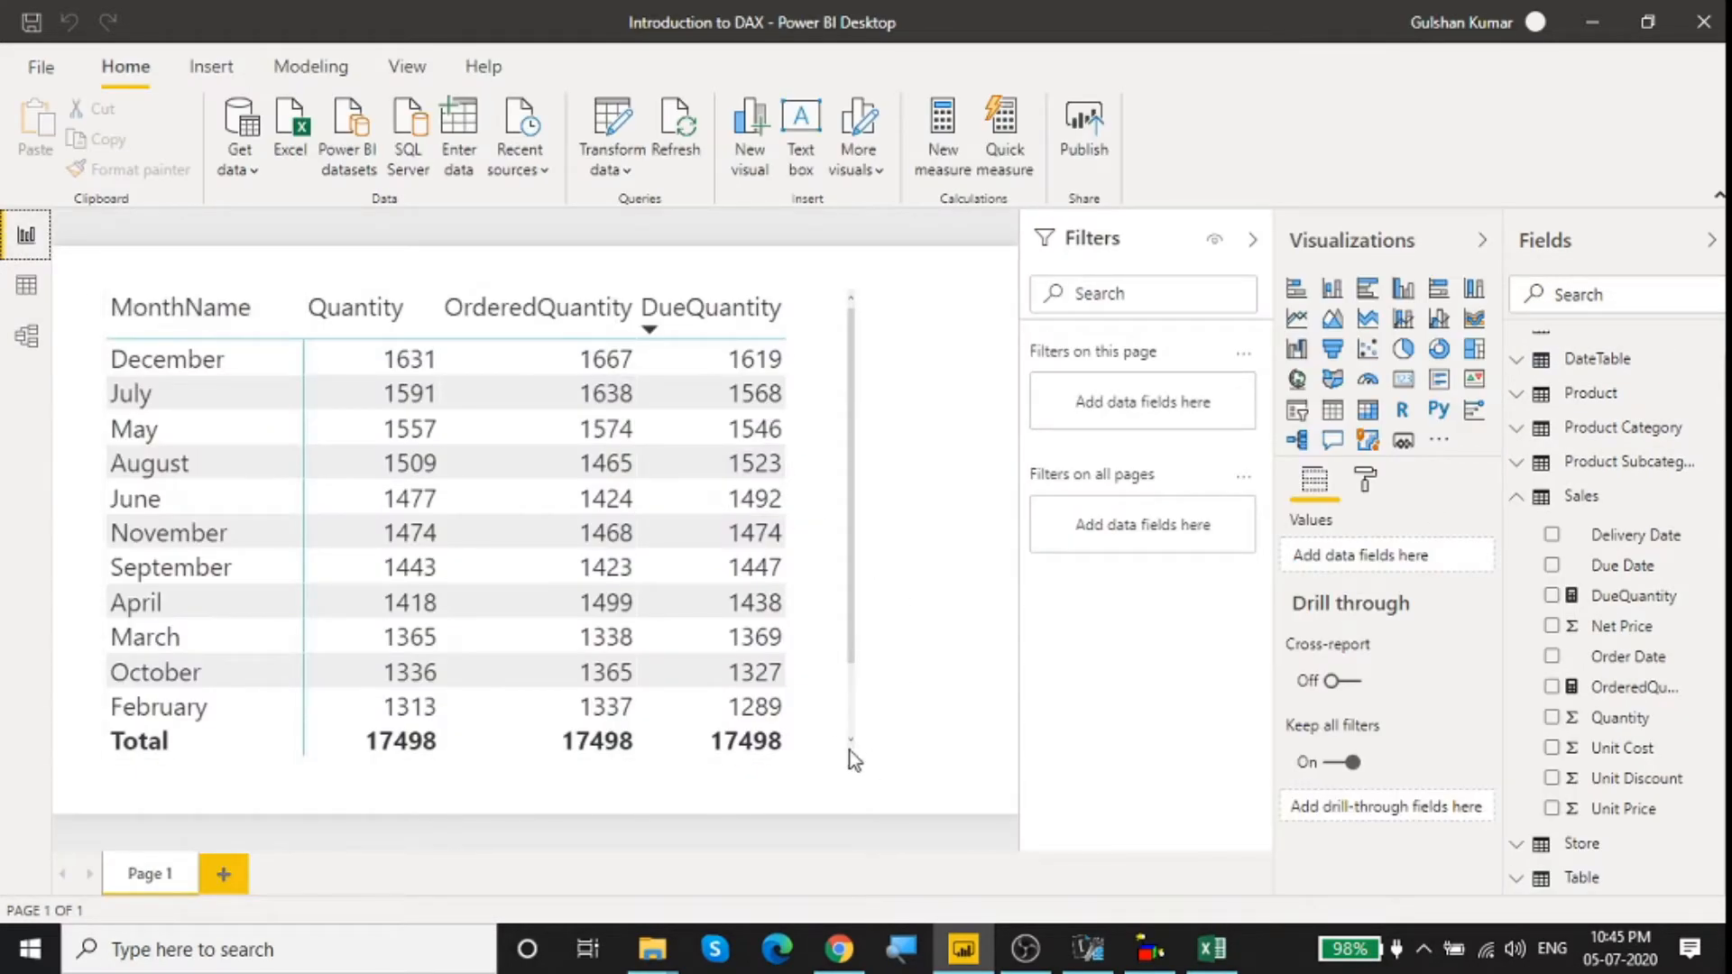
click(223, 874)
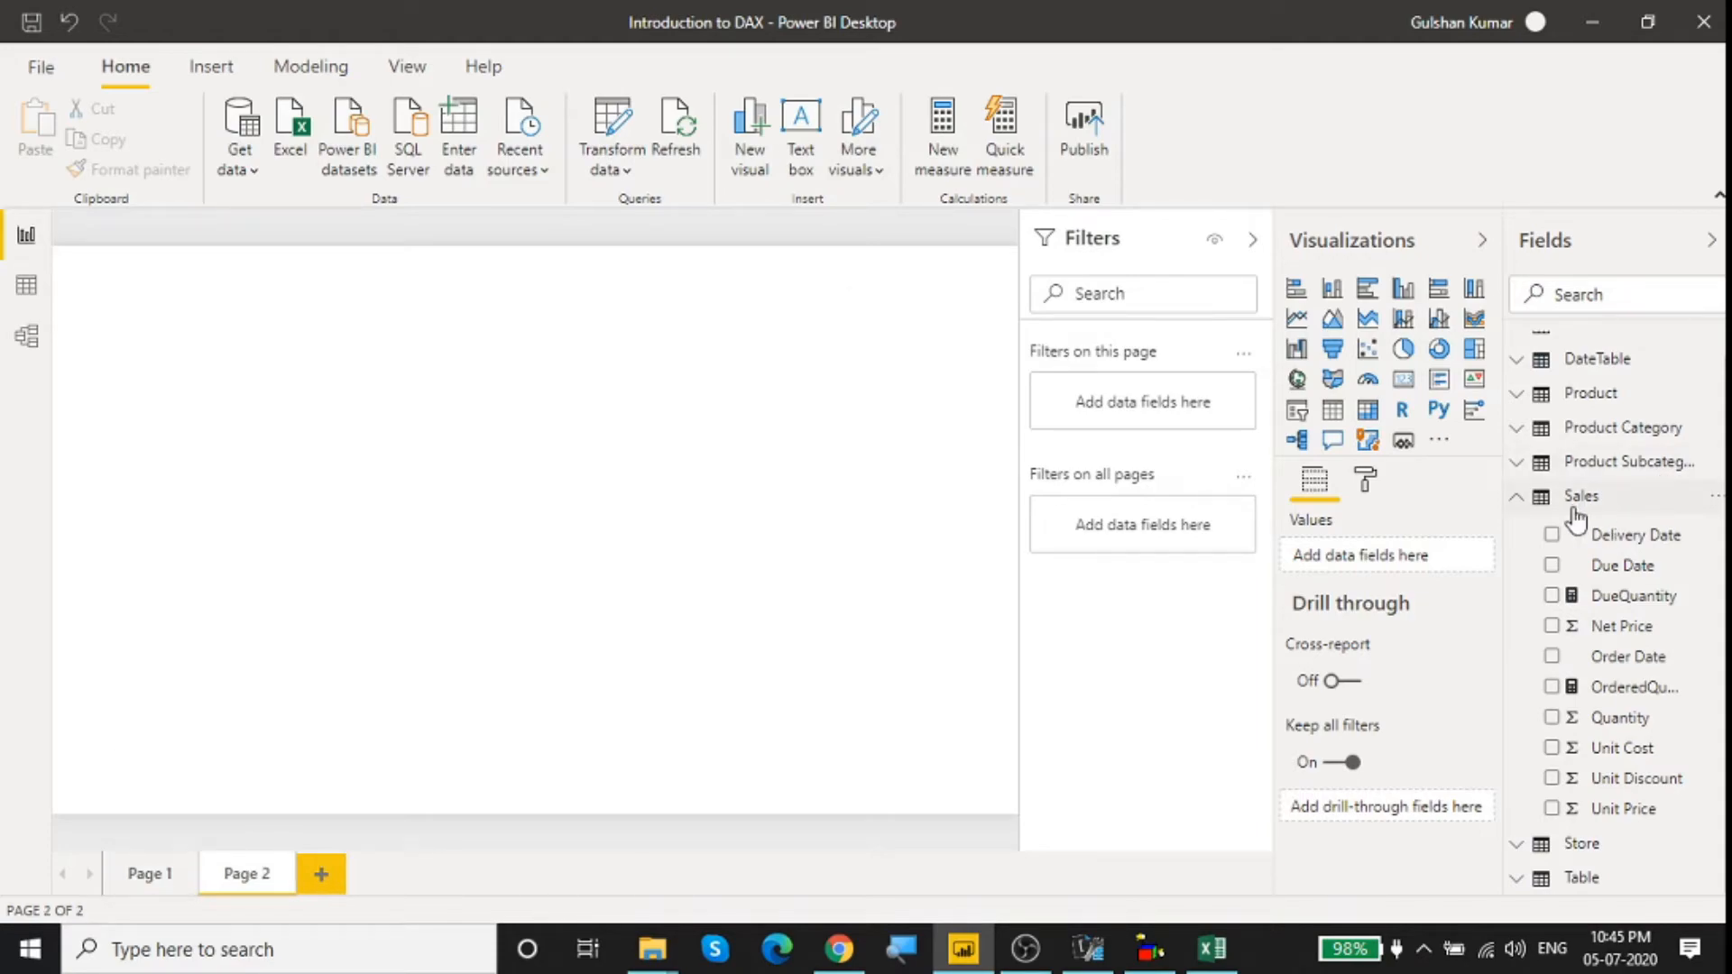
click(1525, 394)
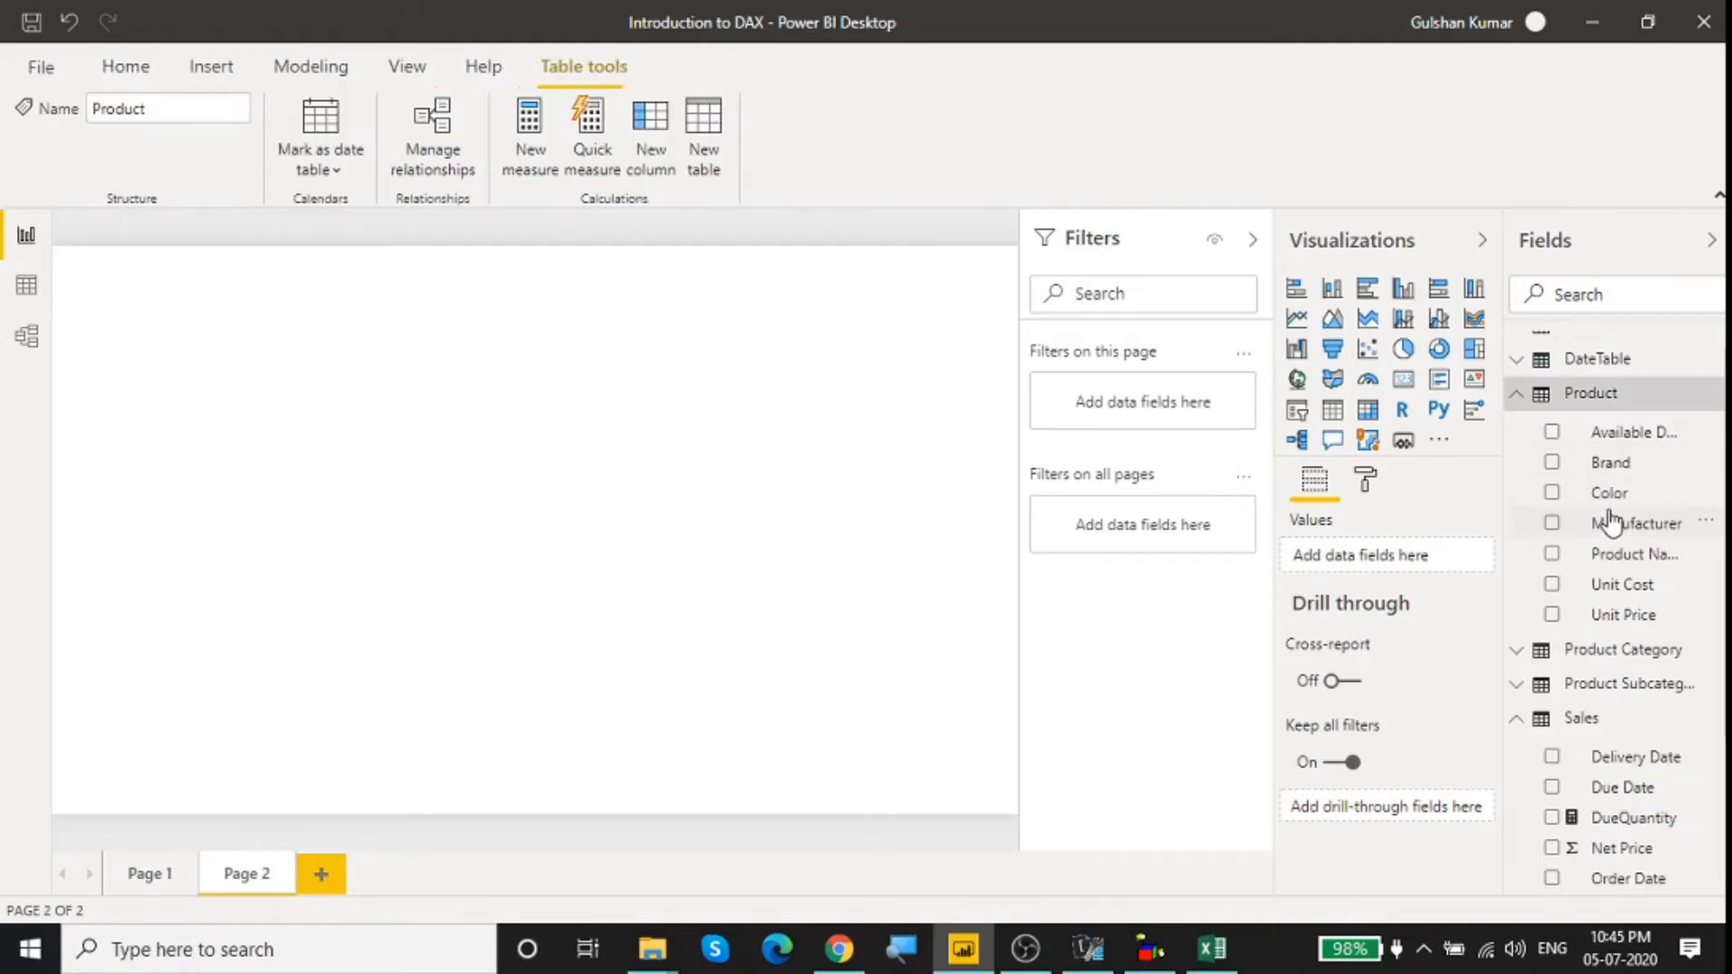
click(1551, 527)
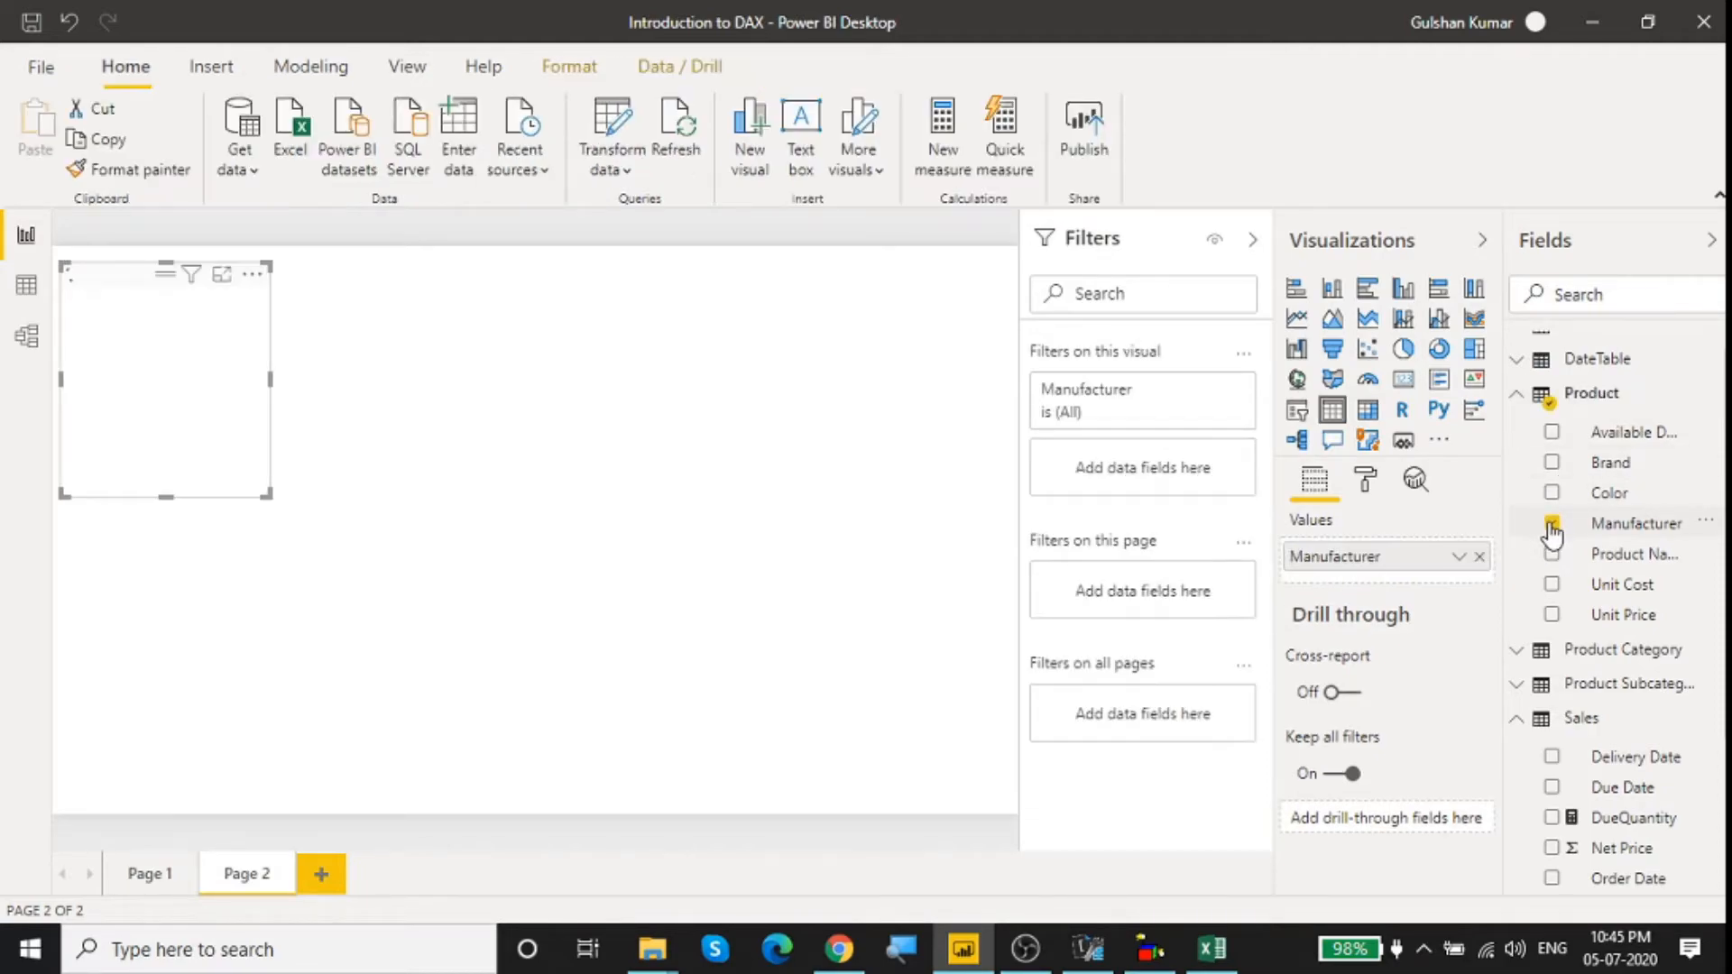
scroll(1579, 623, down, 5)
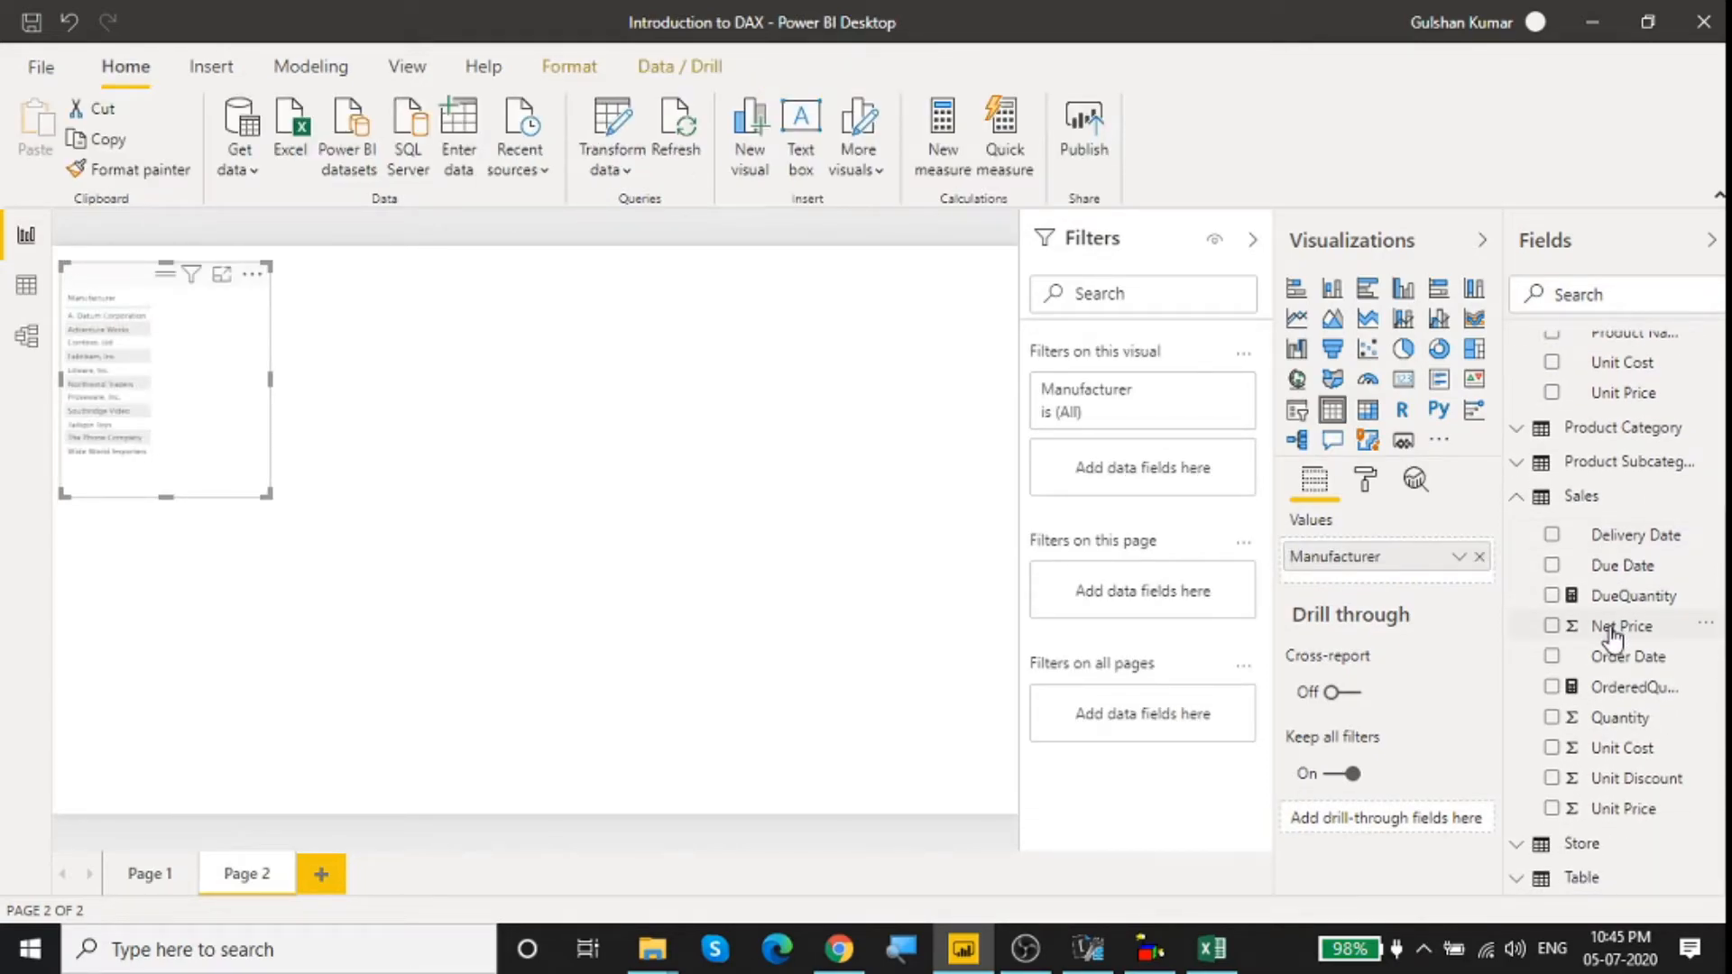
drag(1595, 722, 221, 444)
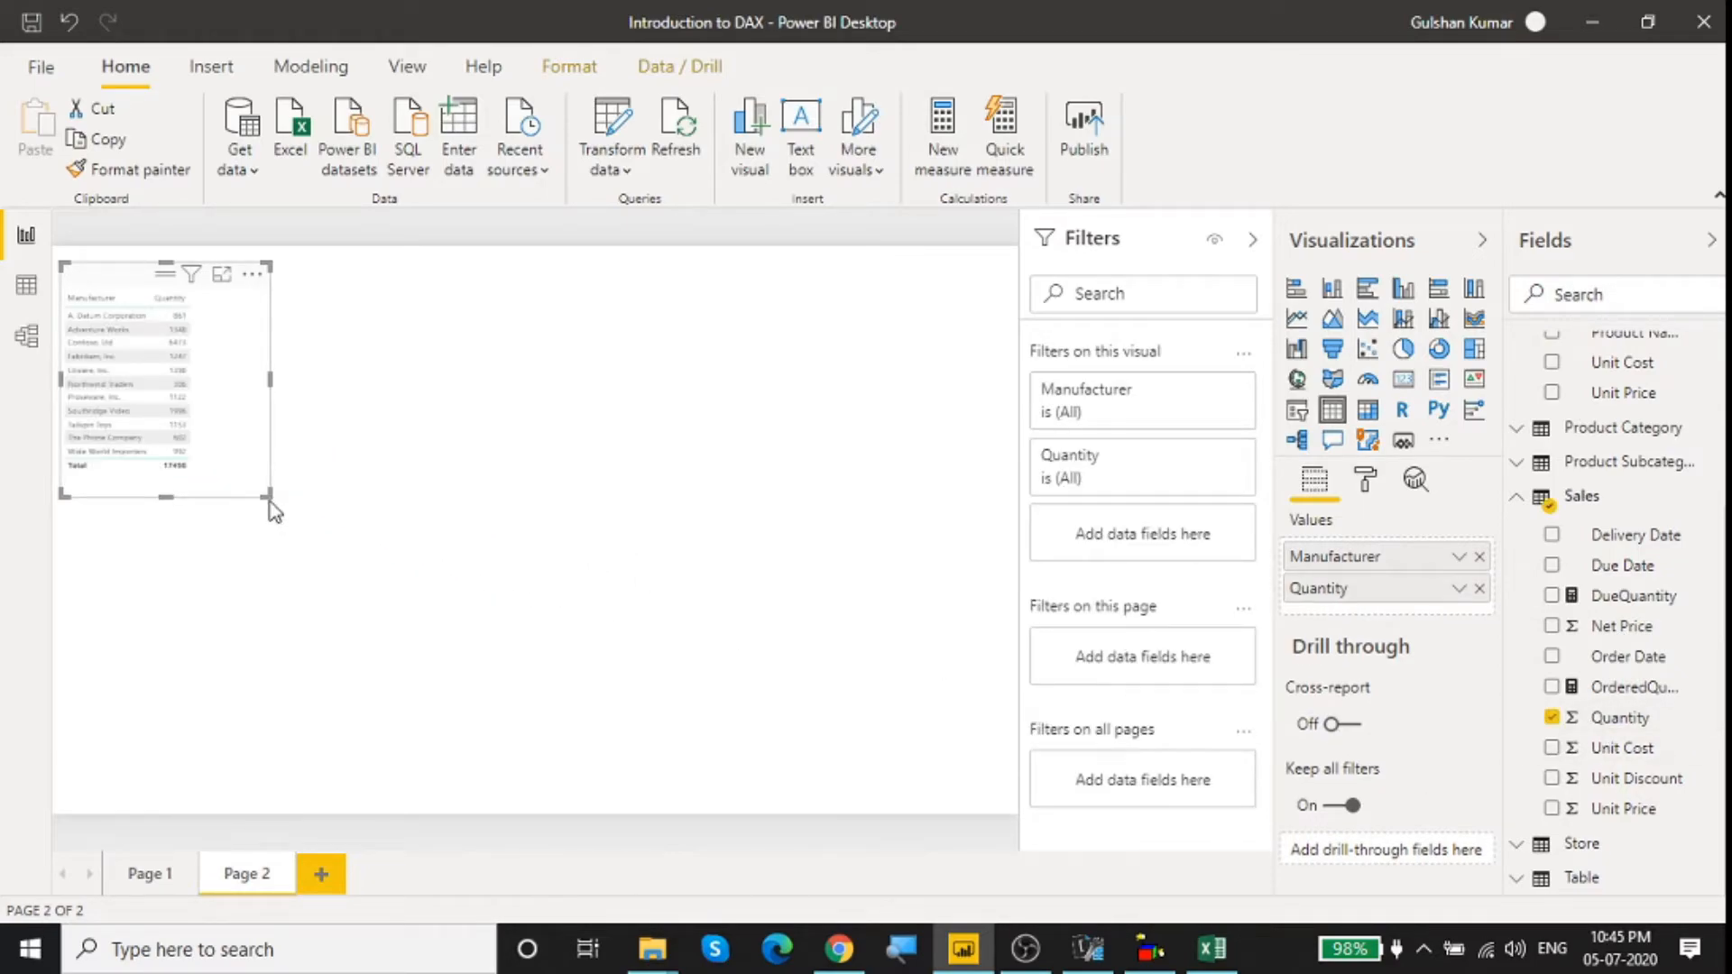
Step: Enlarge the Manufacturer and Quantity table visual to about twice its width on the report page
click(1000, 541)
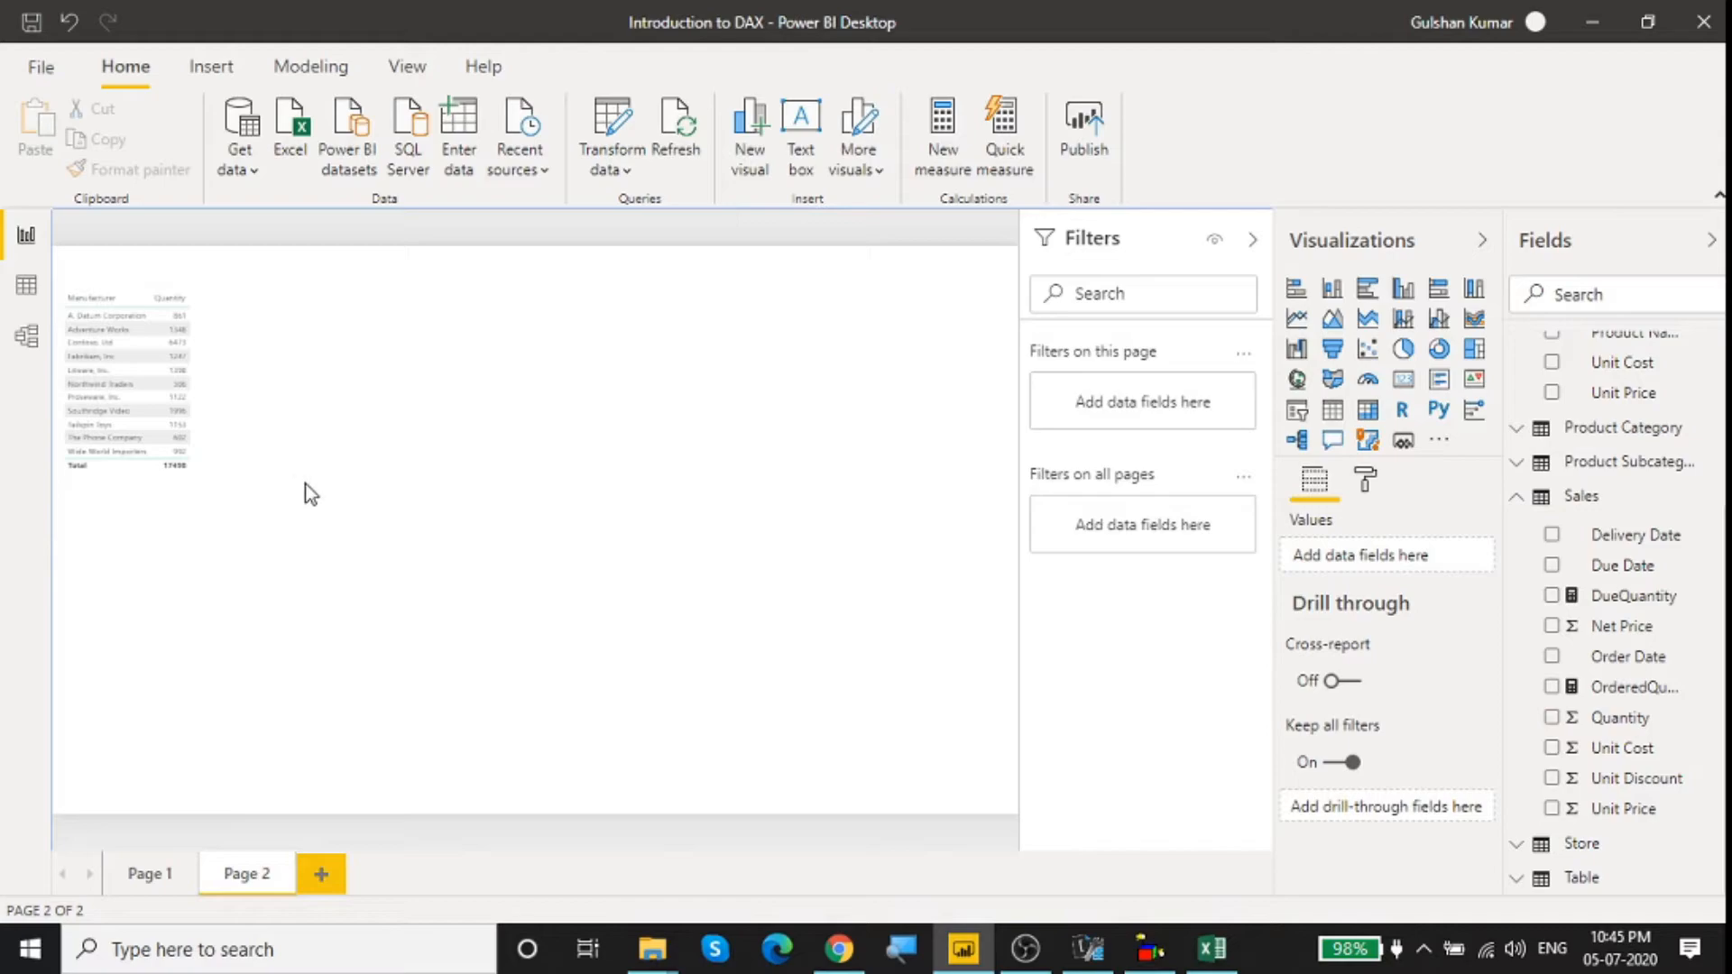
click(224, 454)
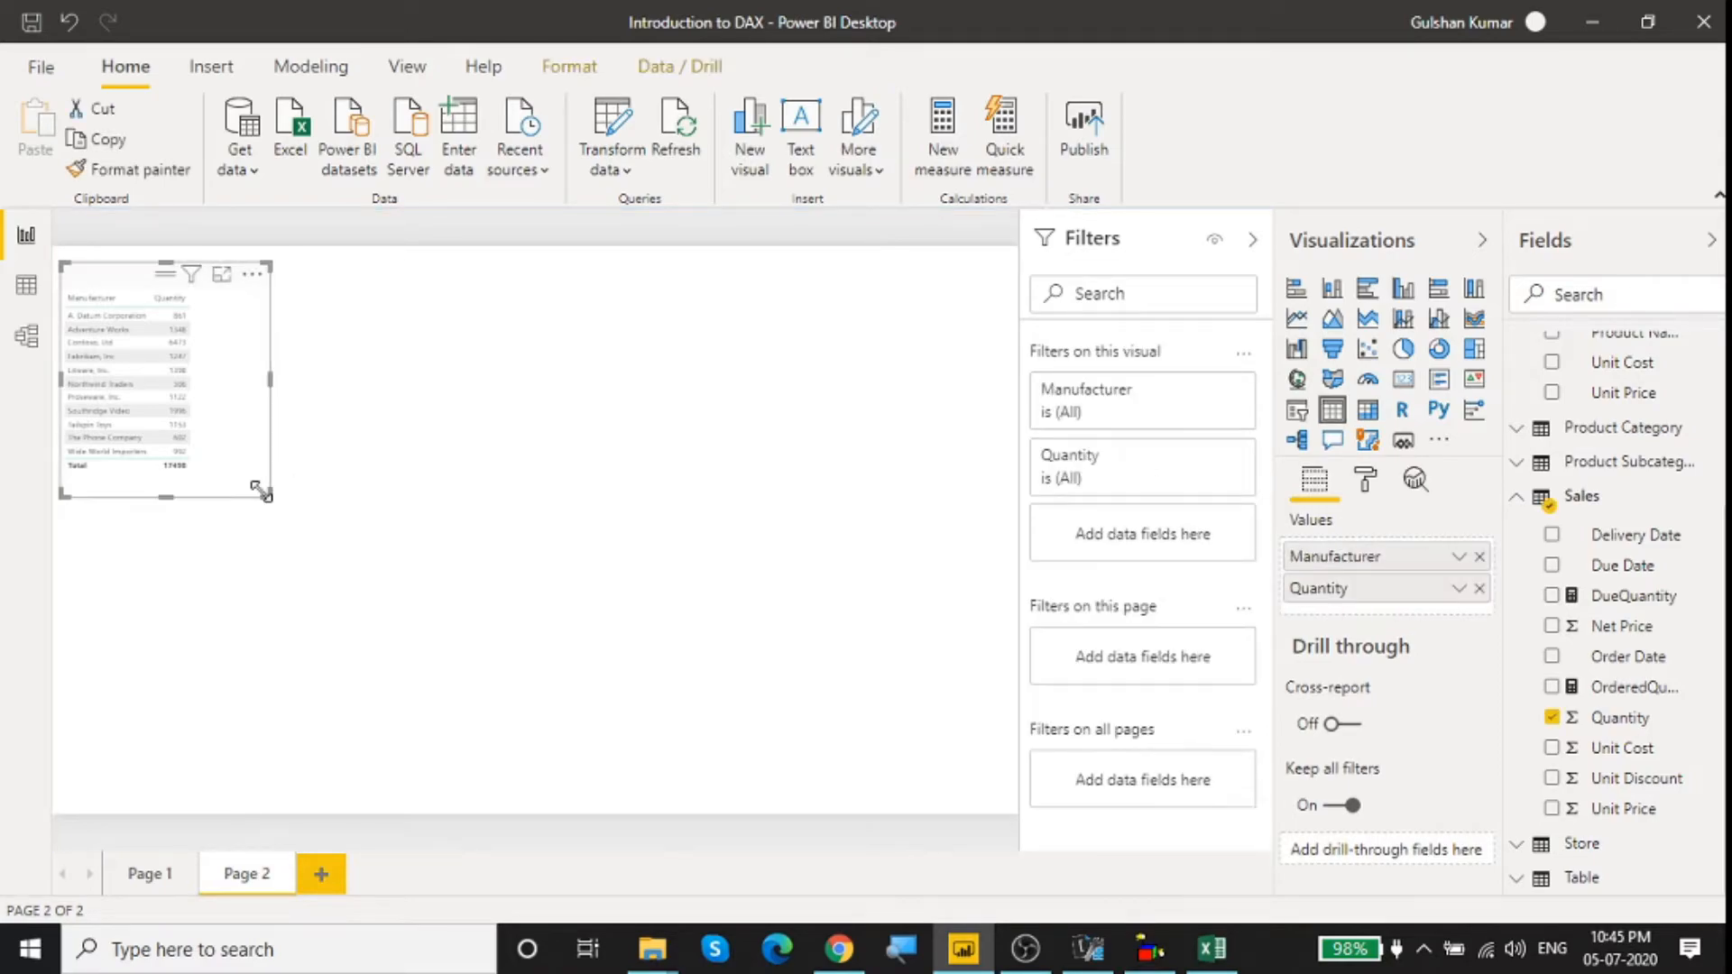
drag(276, 498, 482, 539)
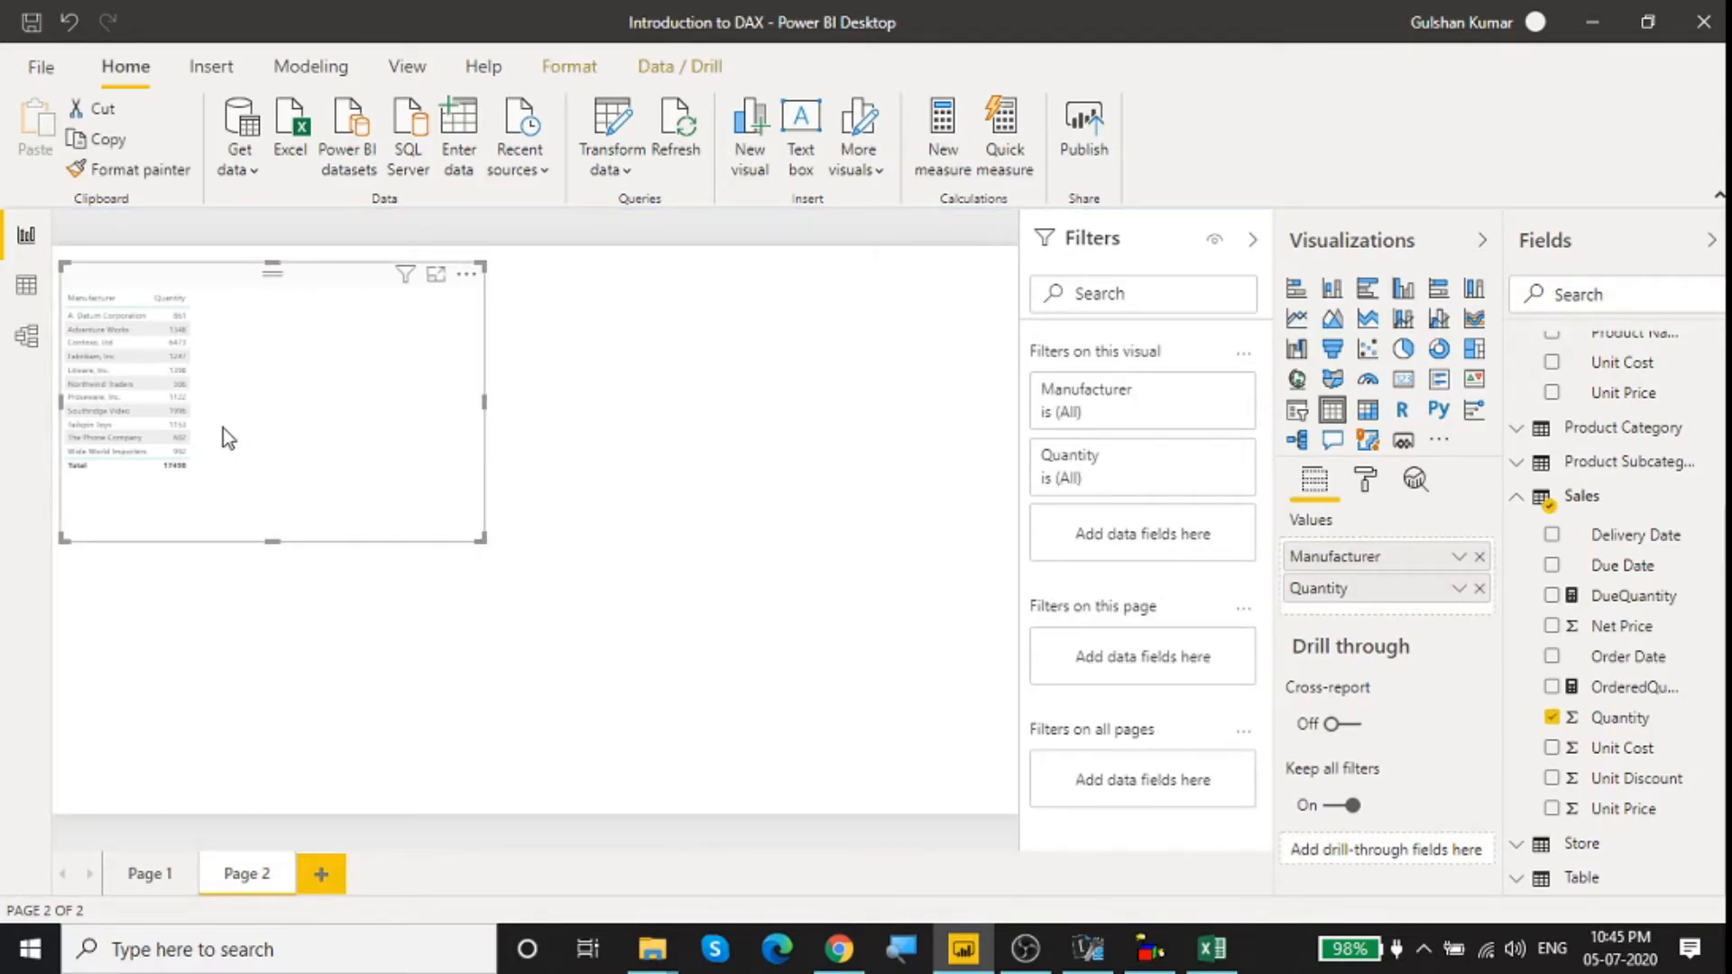
Step: Set the text size of the table visual's values to 26 pt and extend the visual downward to fit more rows
click(1367, 483)
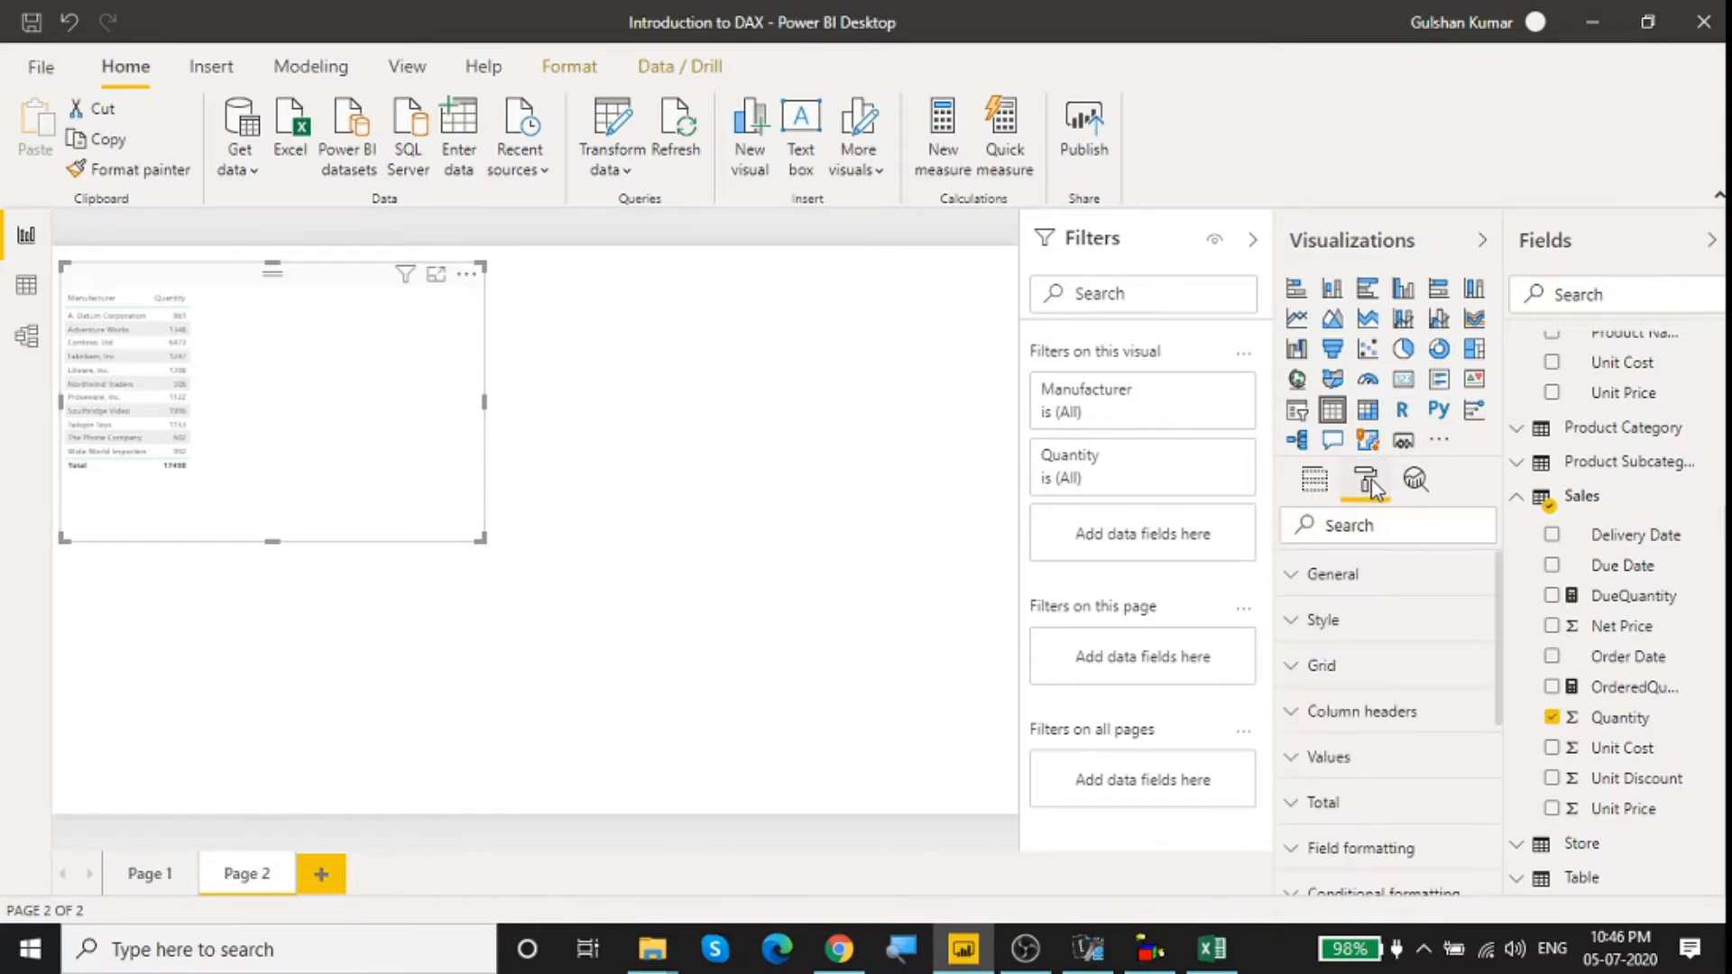
click(1296, 716)
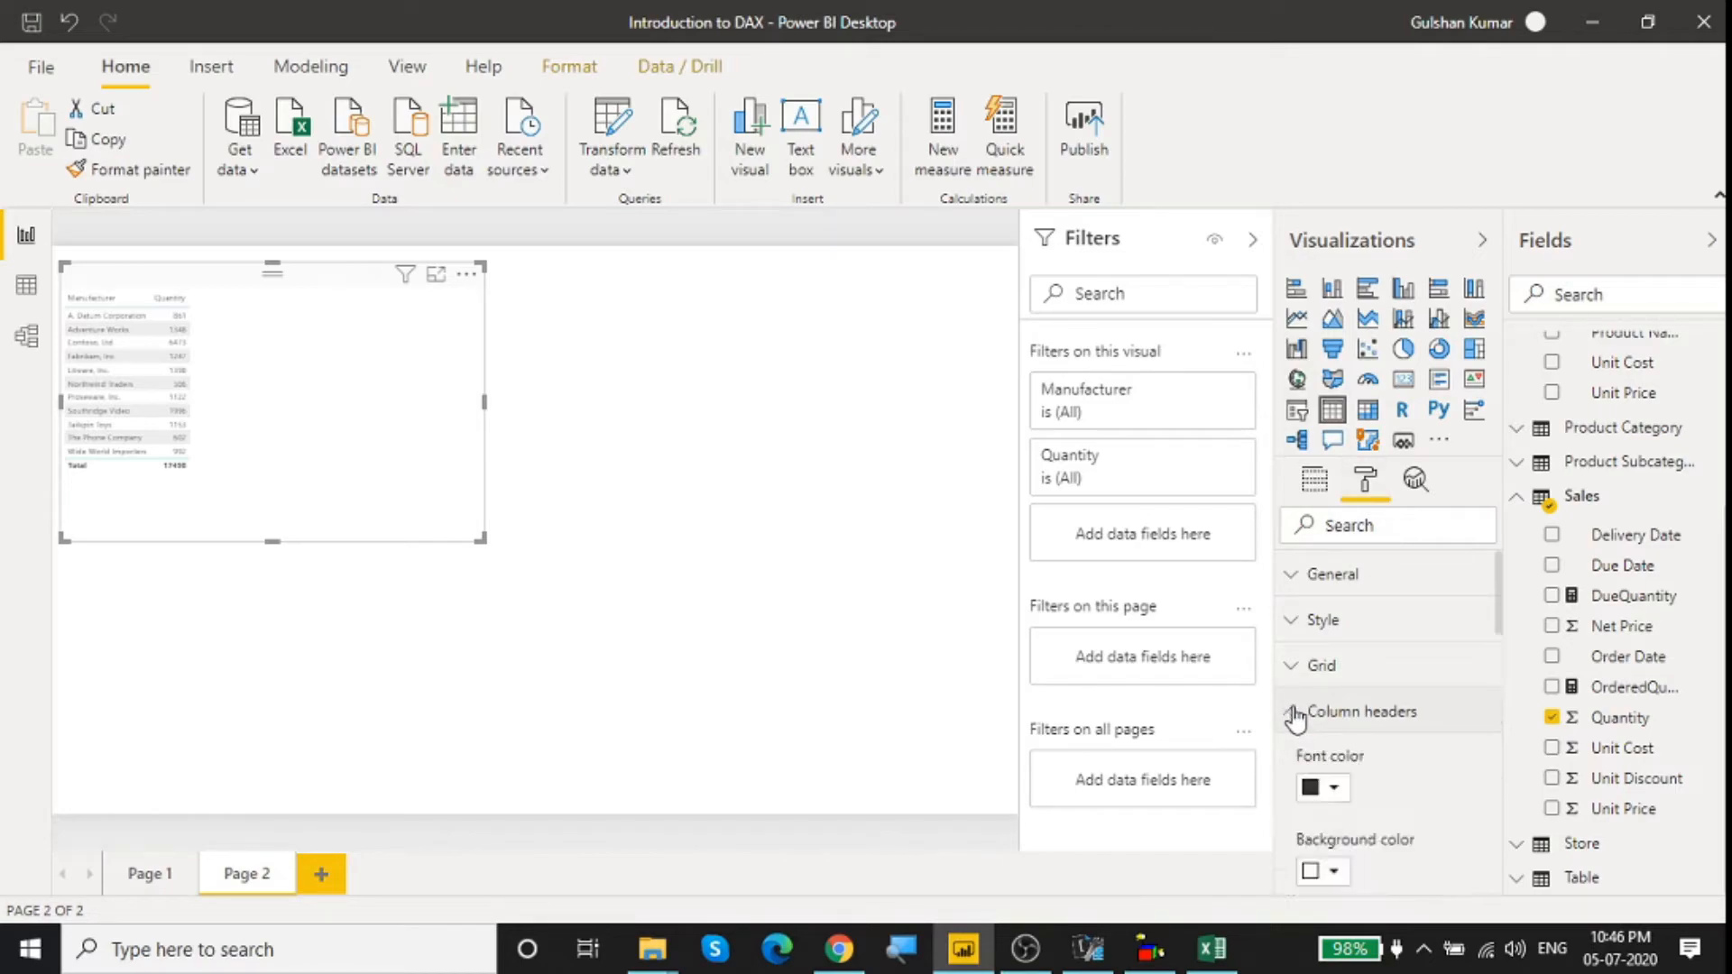
click(1296, 717)
click(1295, 758)
scroll(1434, 772, down, 5)
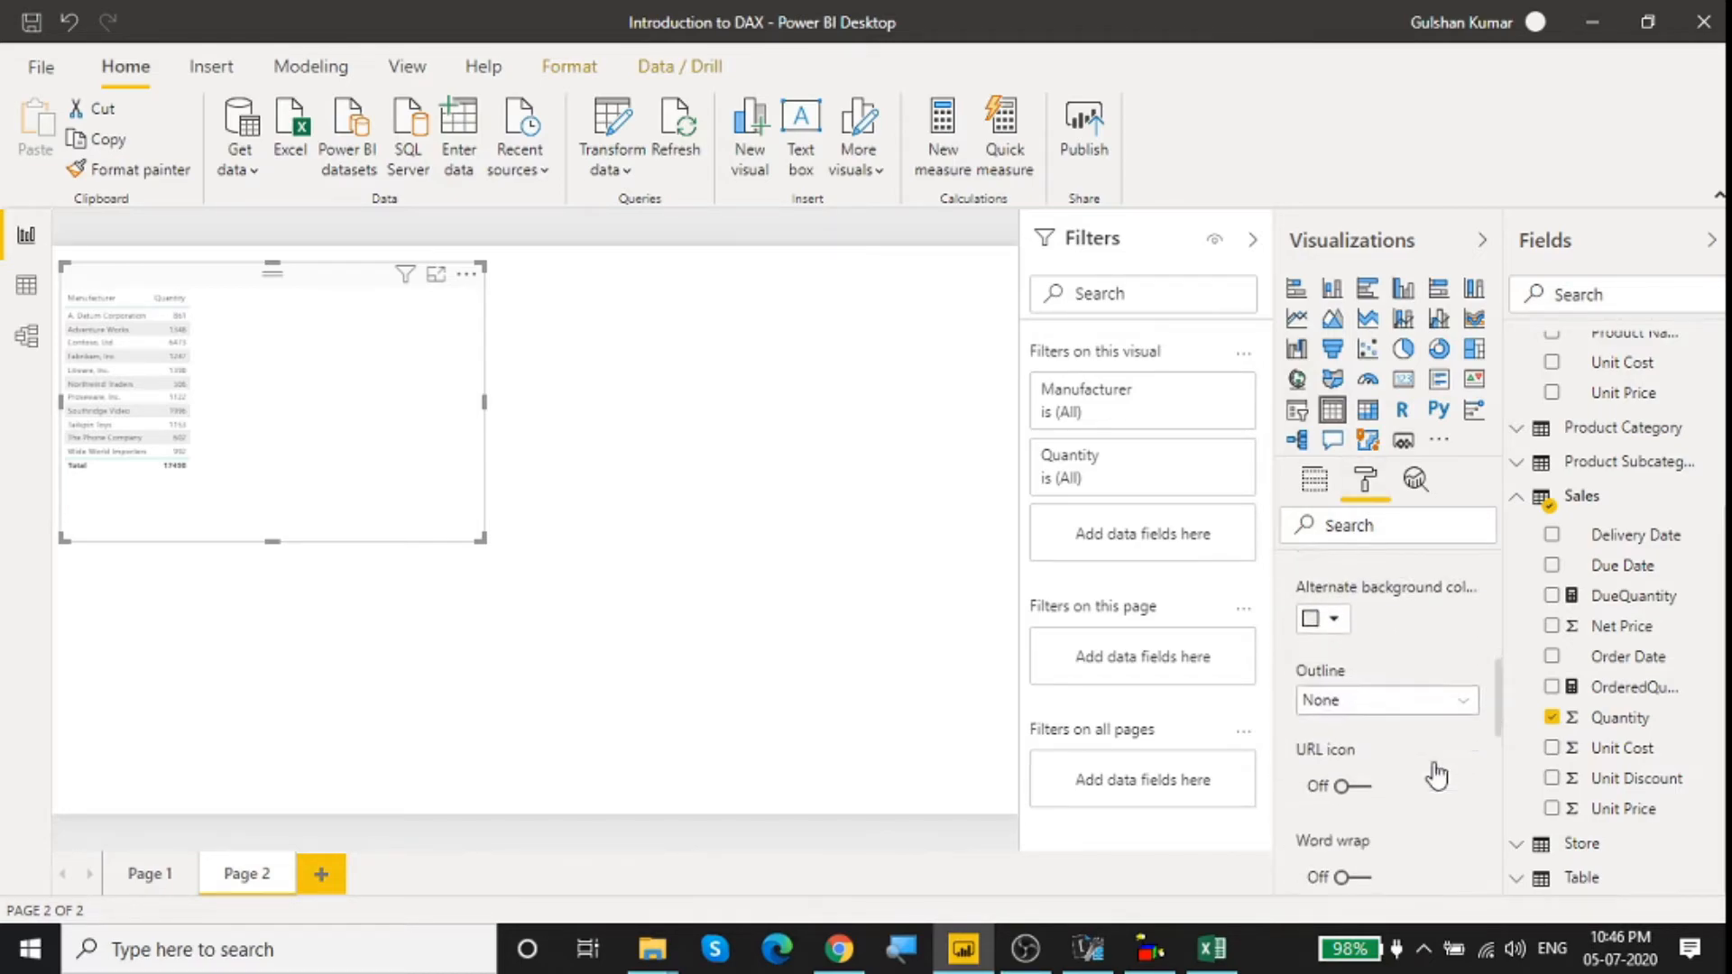
scroll(1435, 772, down, 4)
drag(1326, 747, 1300, 747)
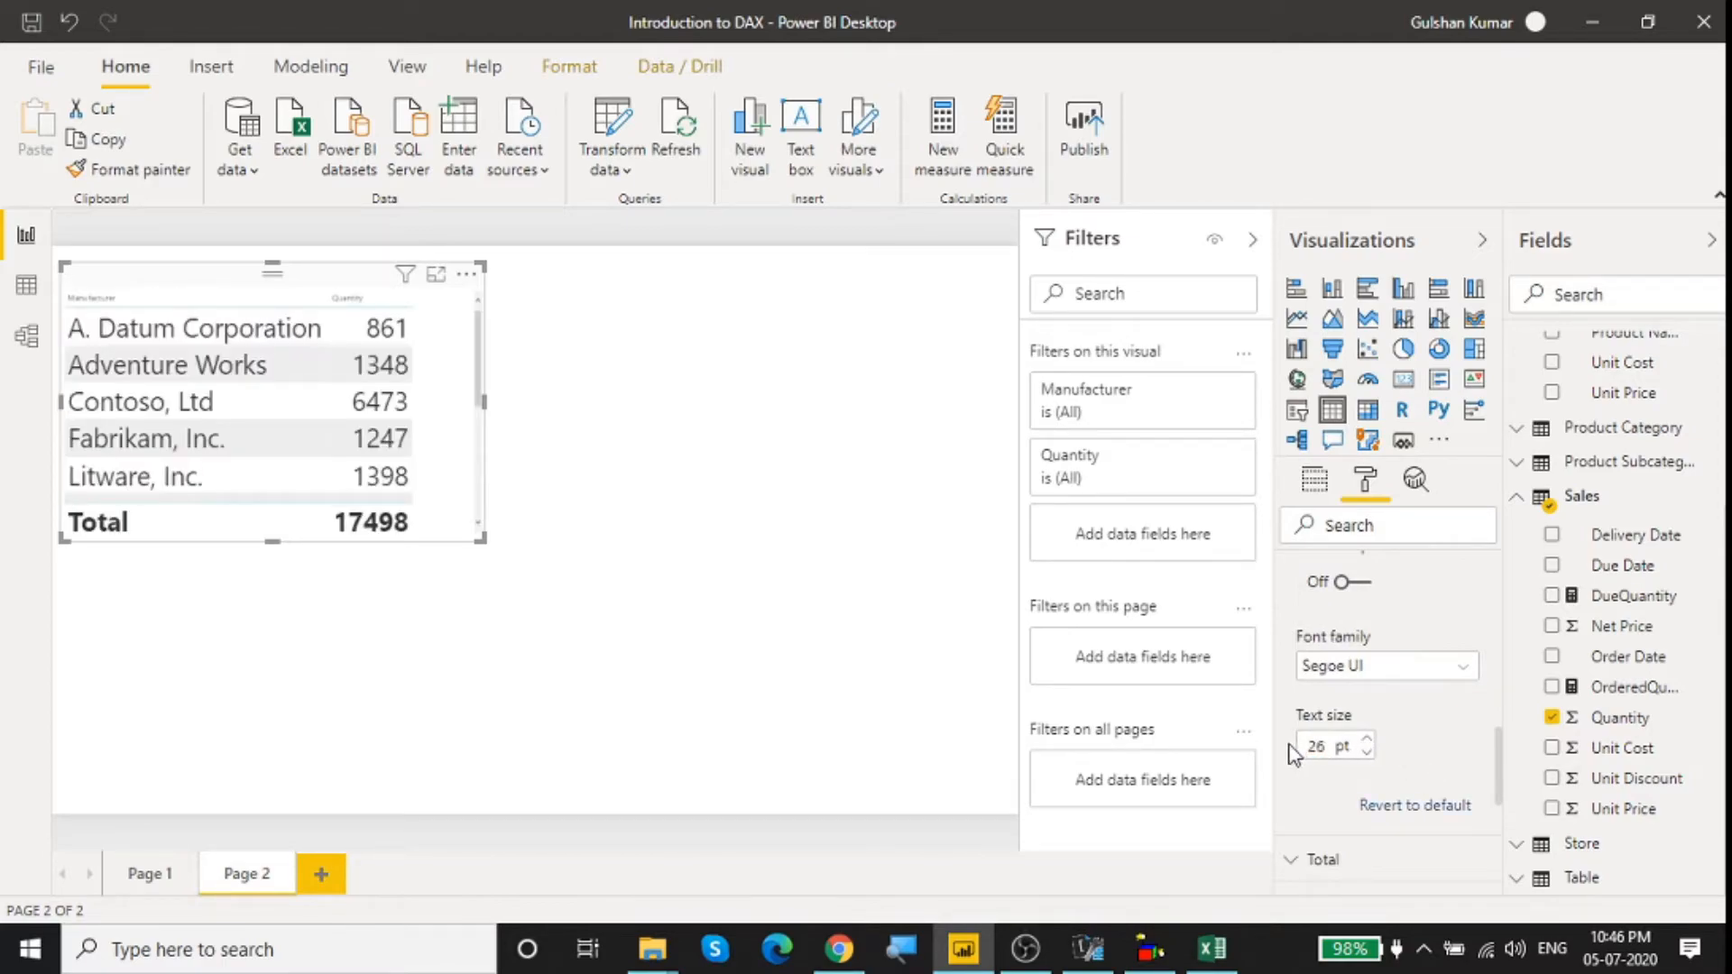
drag(481, 539, 529, 686)
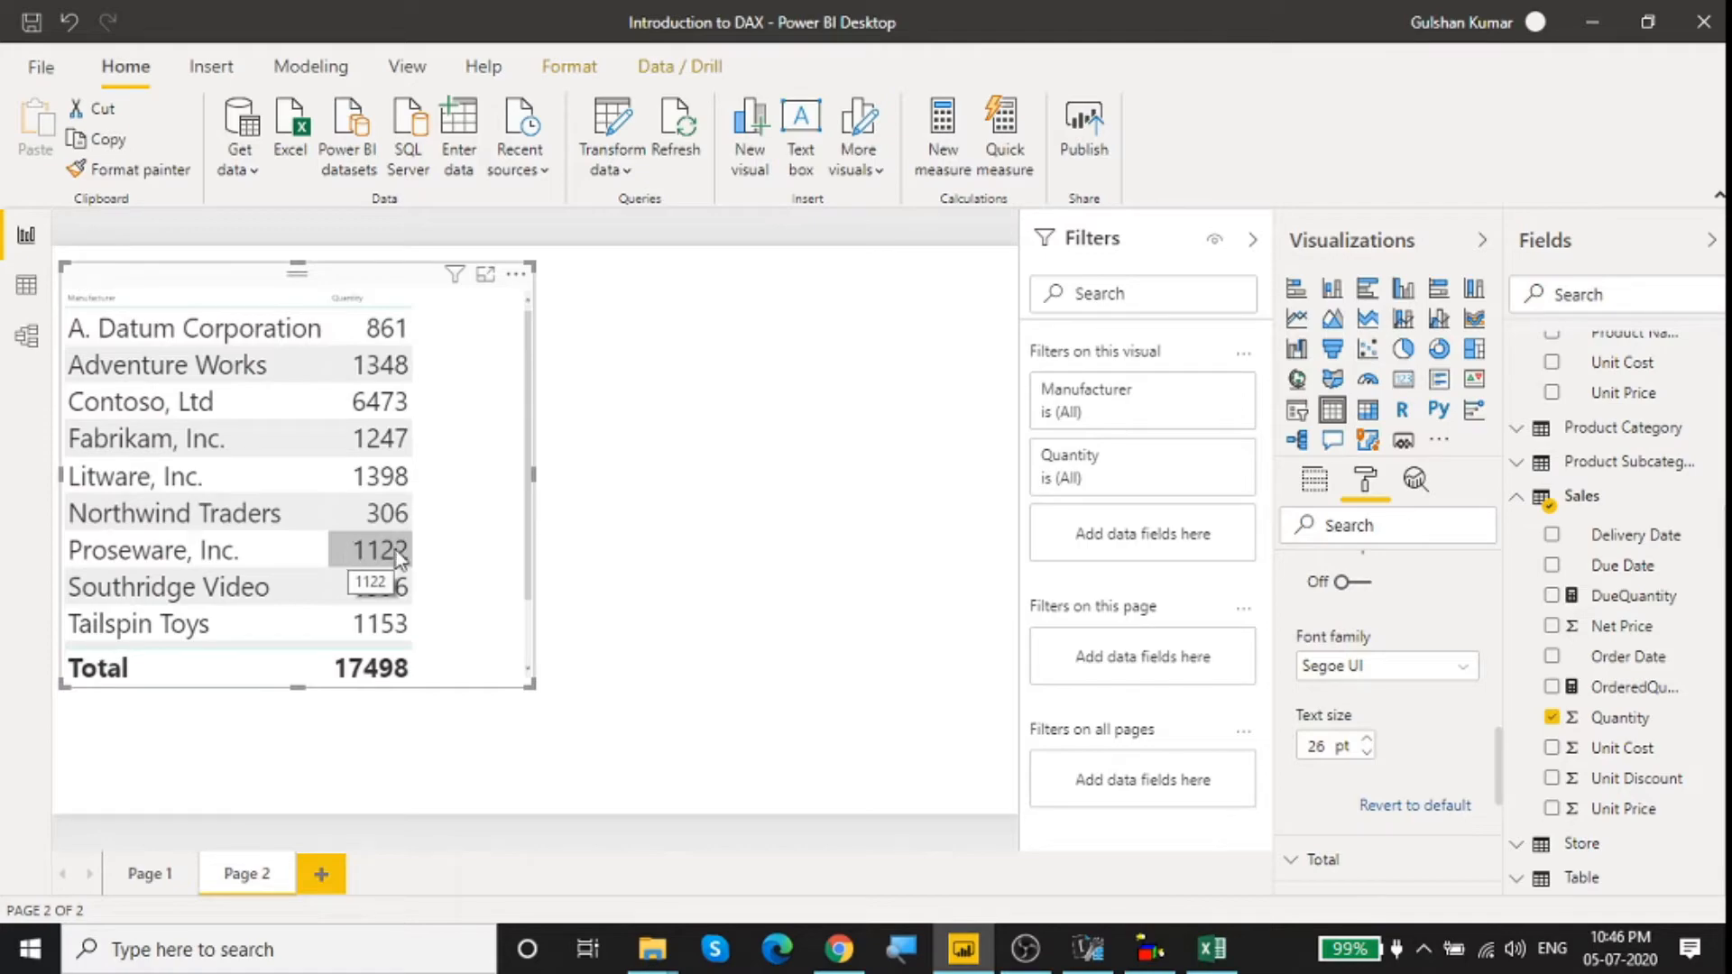
Step: Switch to the Excel workbook and add the Subcategory field from Product Subcategory to the pivot table's rows
click(1212, 949)
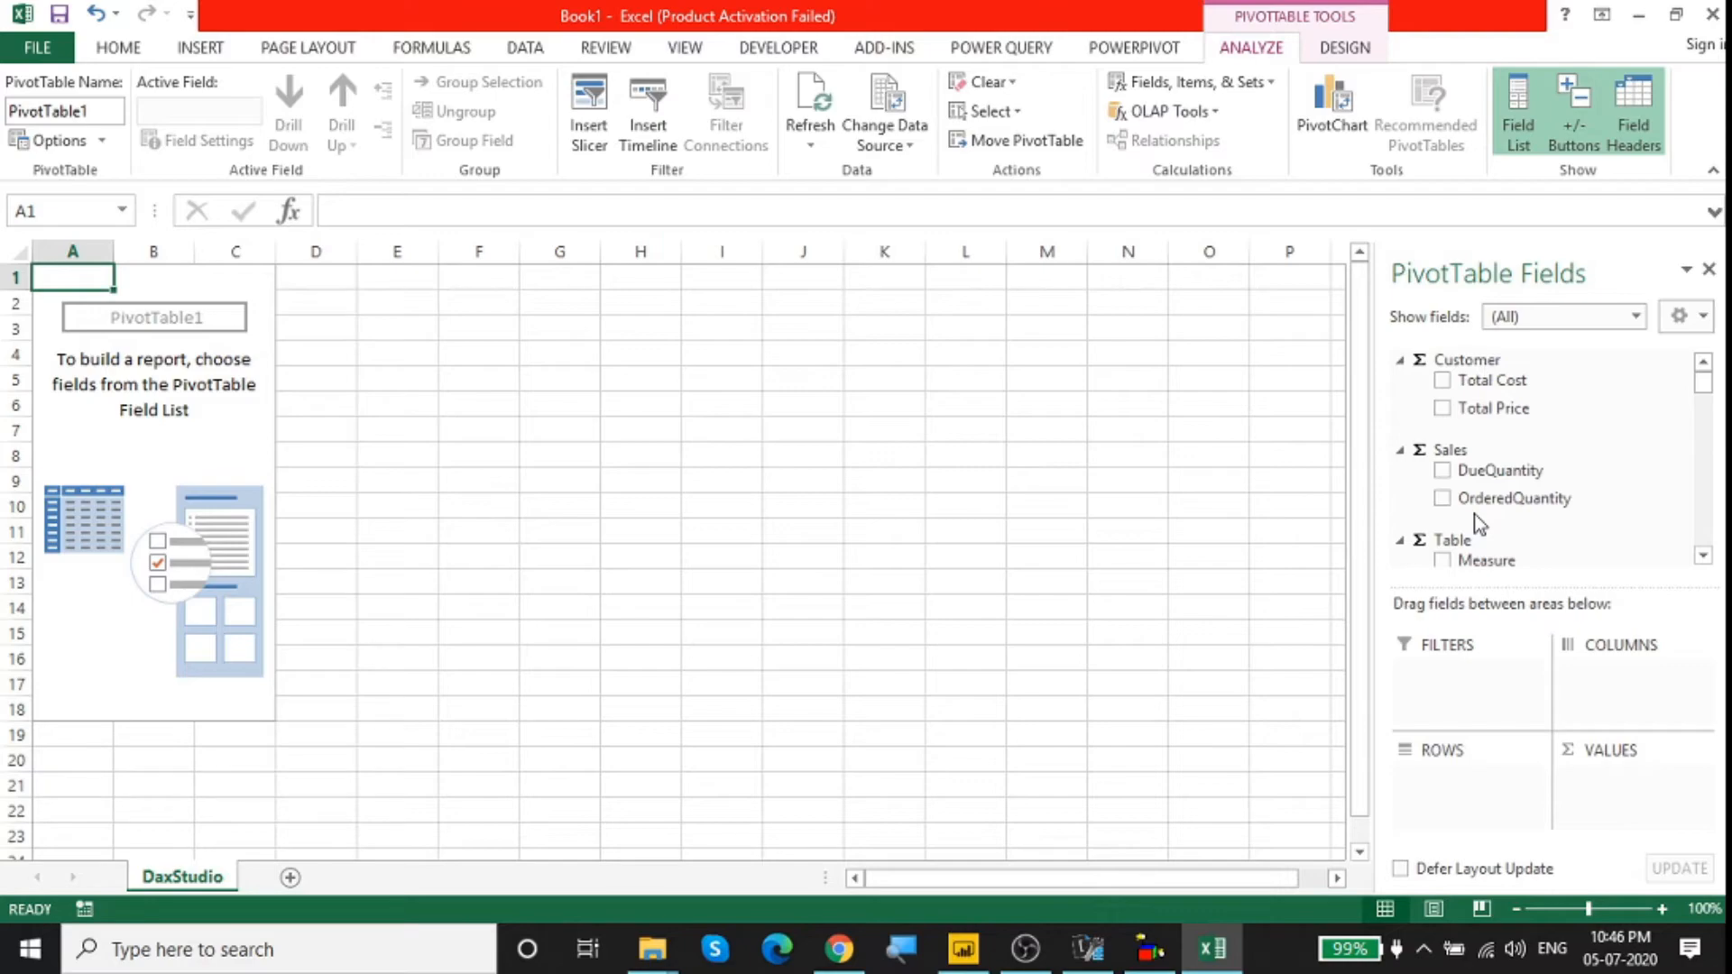
scroll(1546, 495, down, 5)
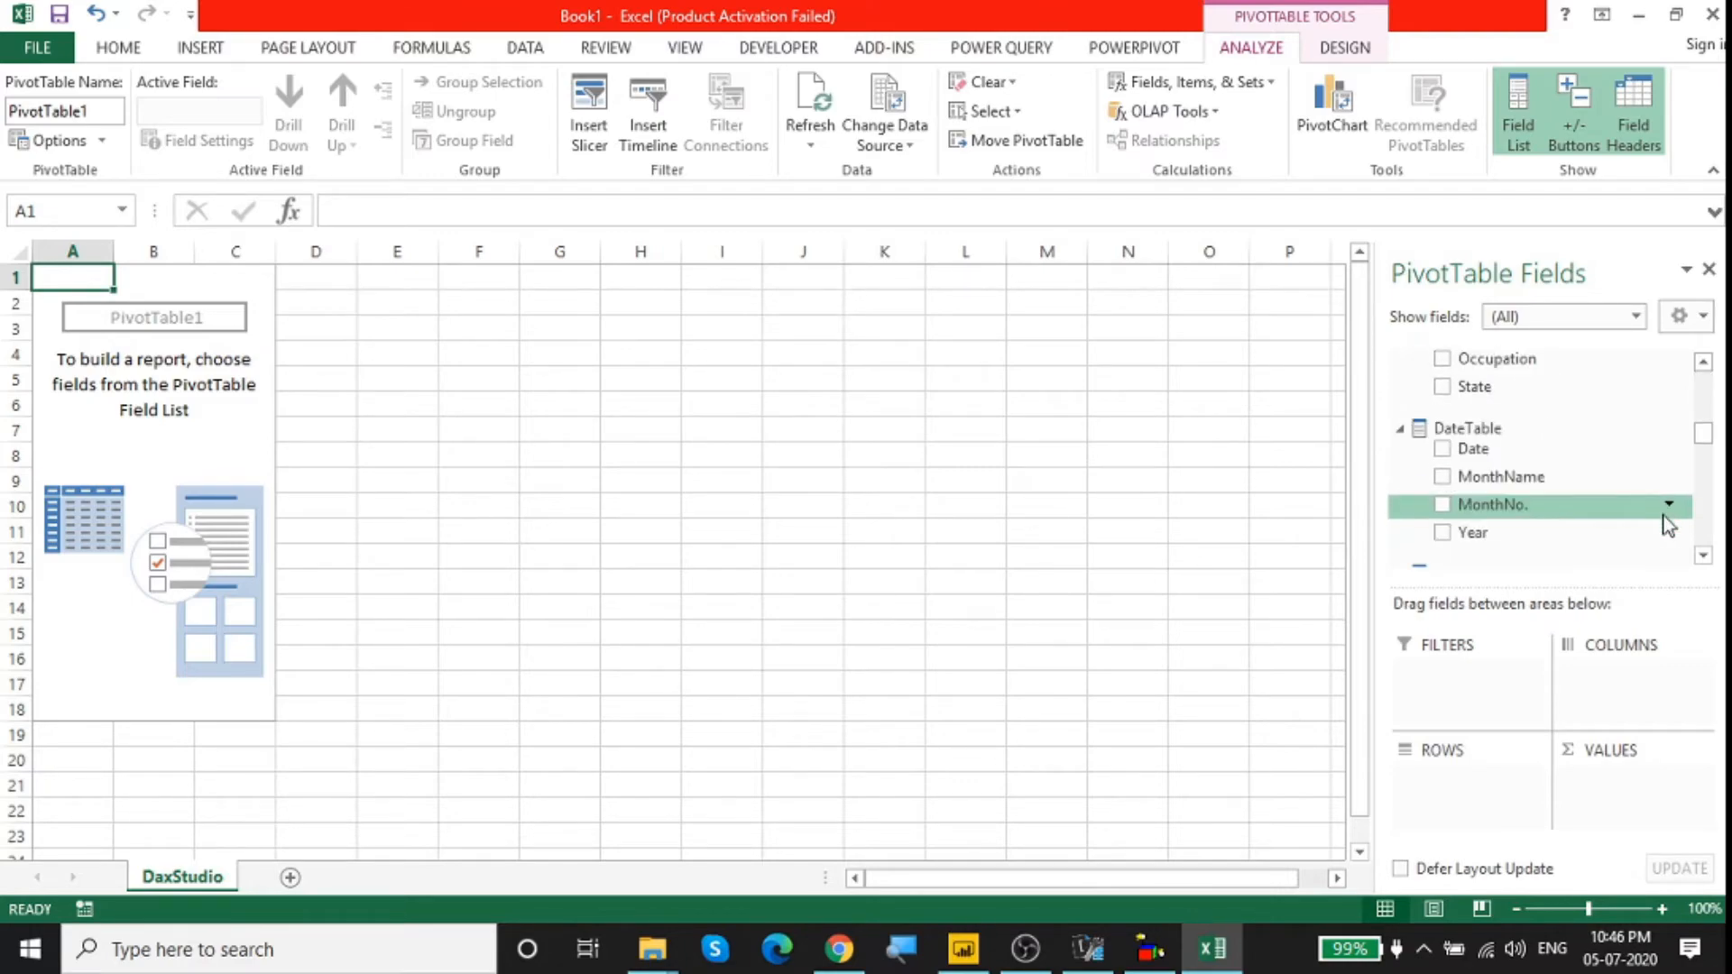
scroll(1668, 523, up, 3)
scroll(1666, 521, up, 1)
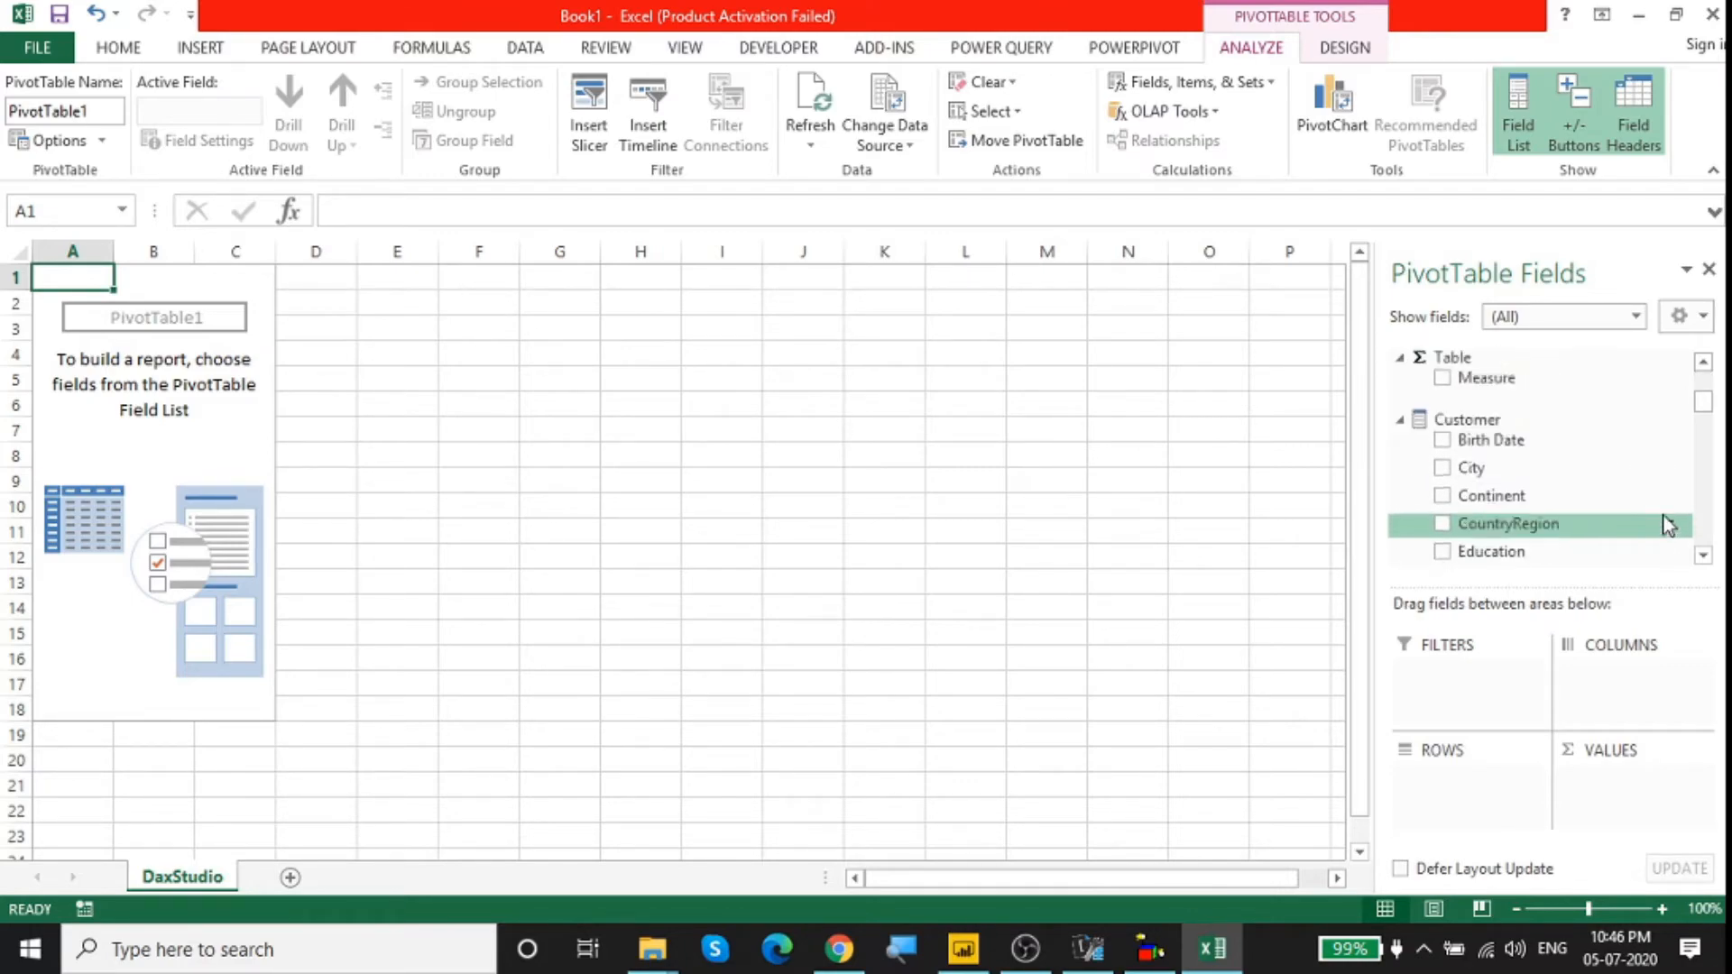
scroll(1666, 521, down, 2)
drag(1703, 420, 1721, 484)
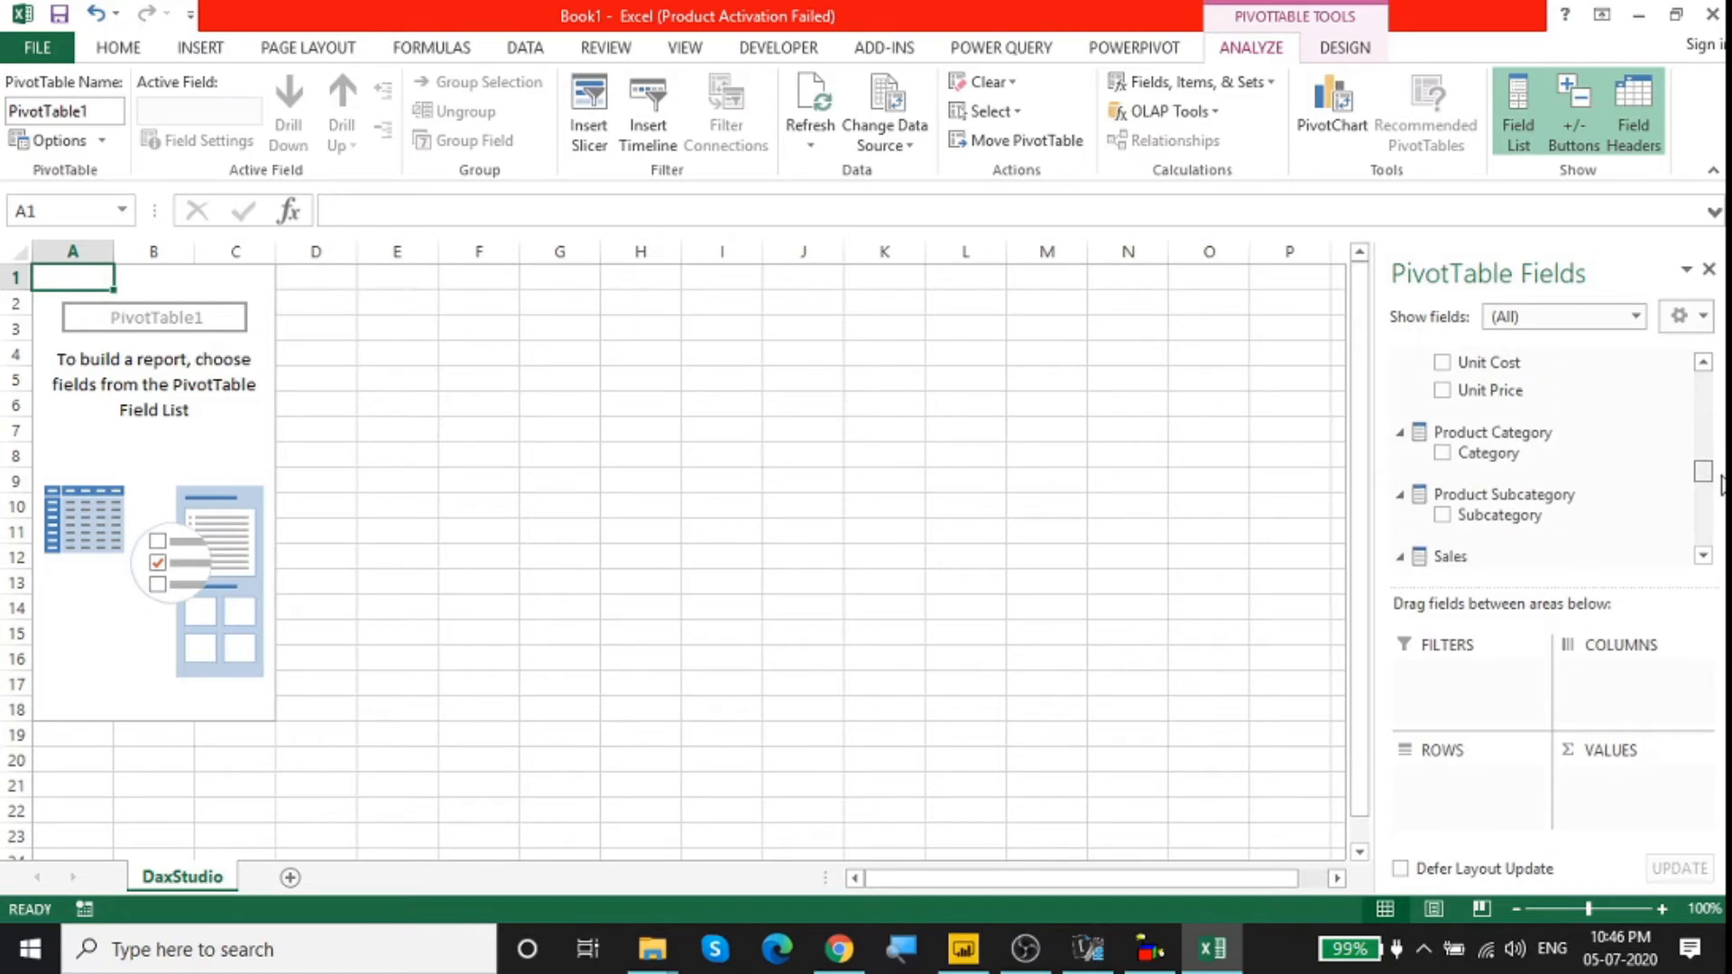
click(1443, 514)
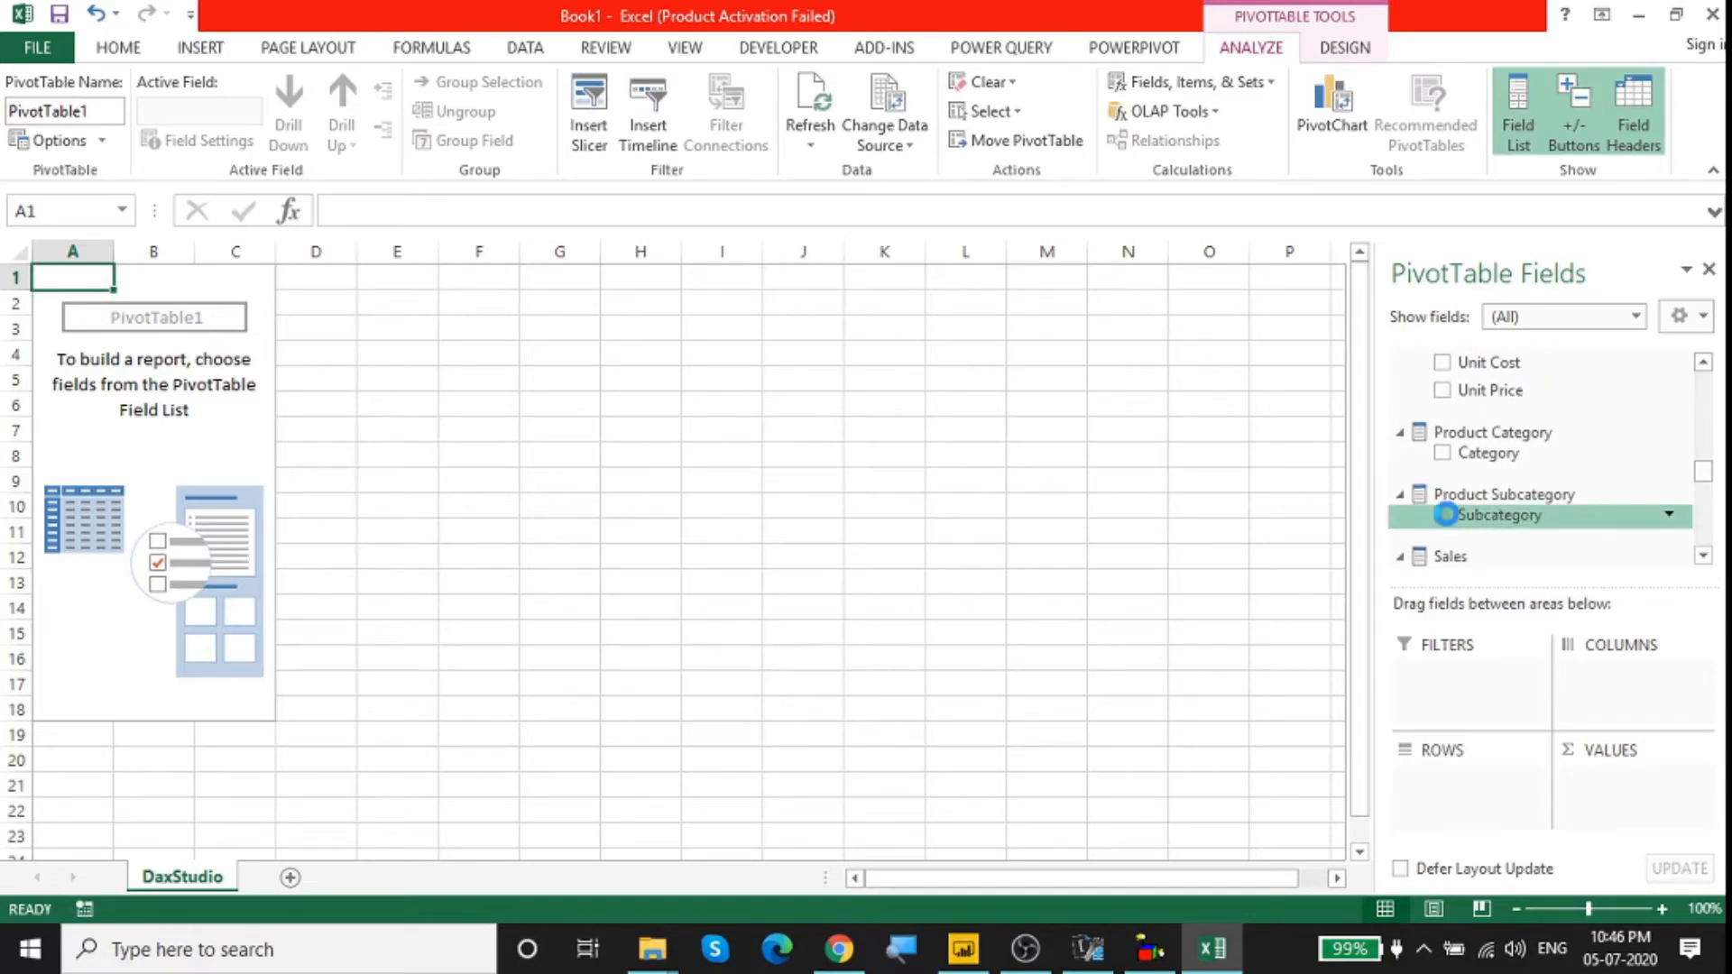
drag(1708, 478, 1704, 507)
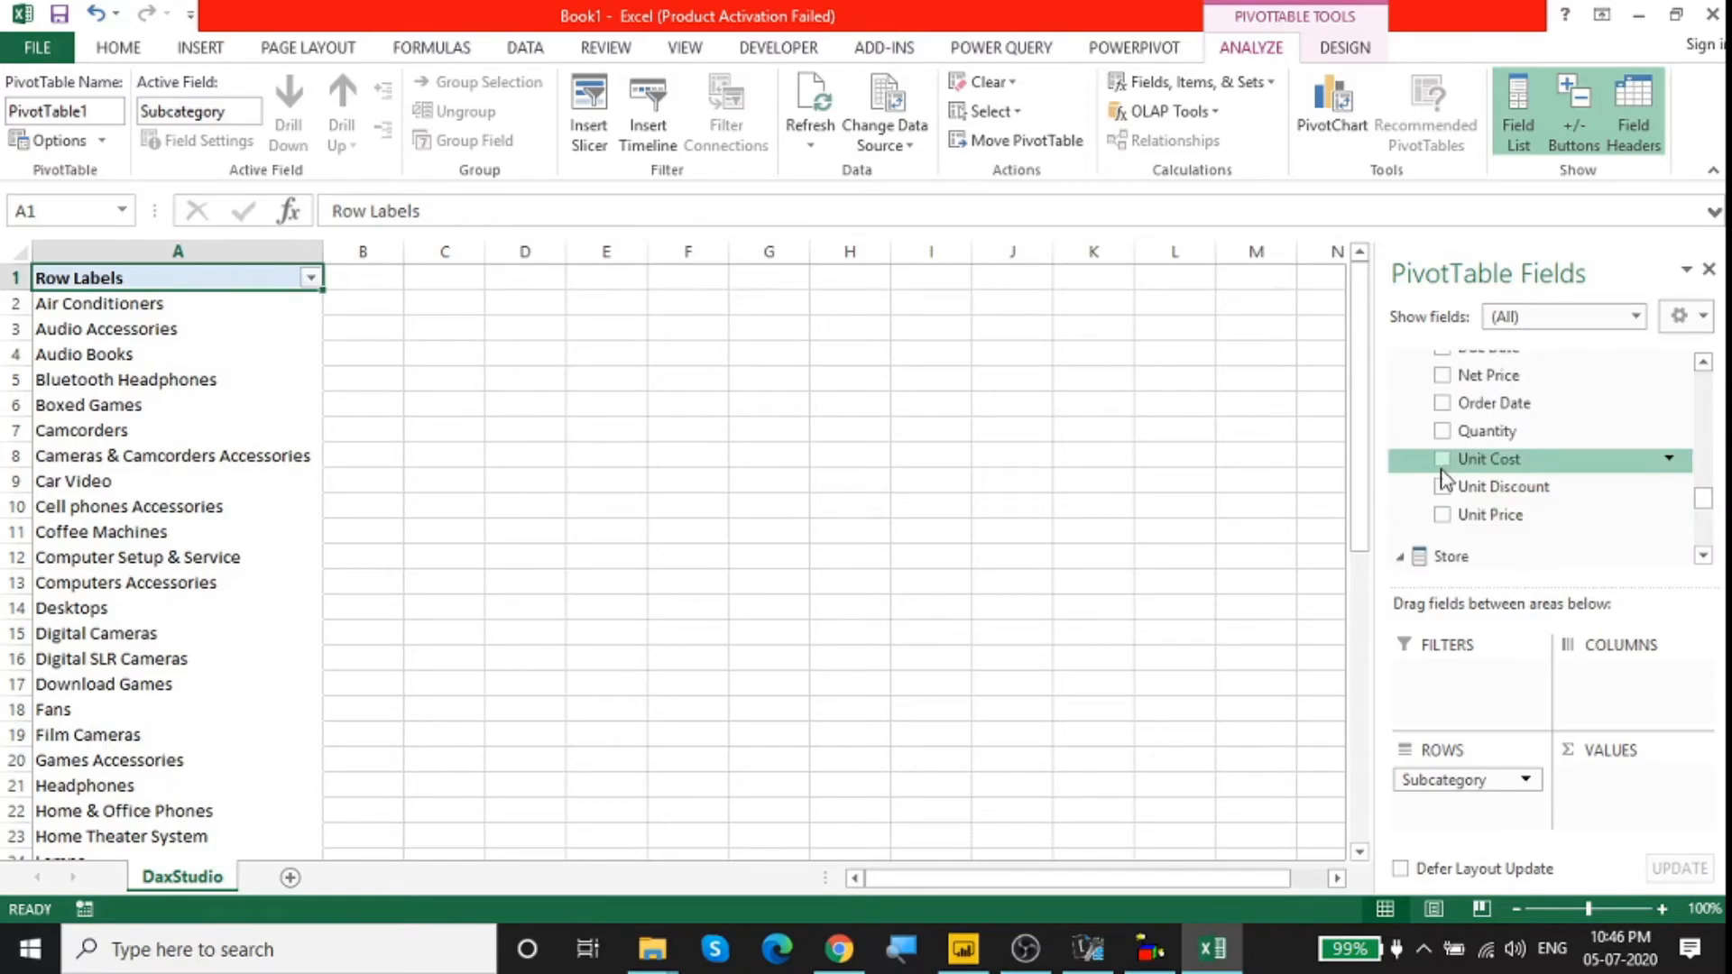
Step: Add the OrderedQuantity and DueQuantity measures from Sales to the pivot table's values
drag(1441, 444, 1622, 785)
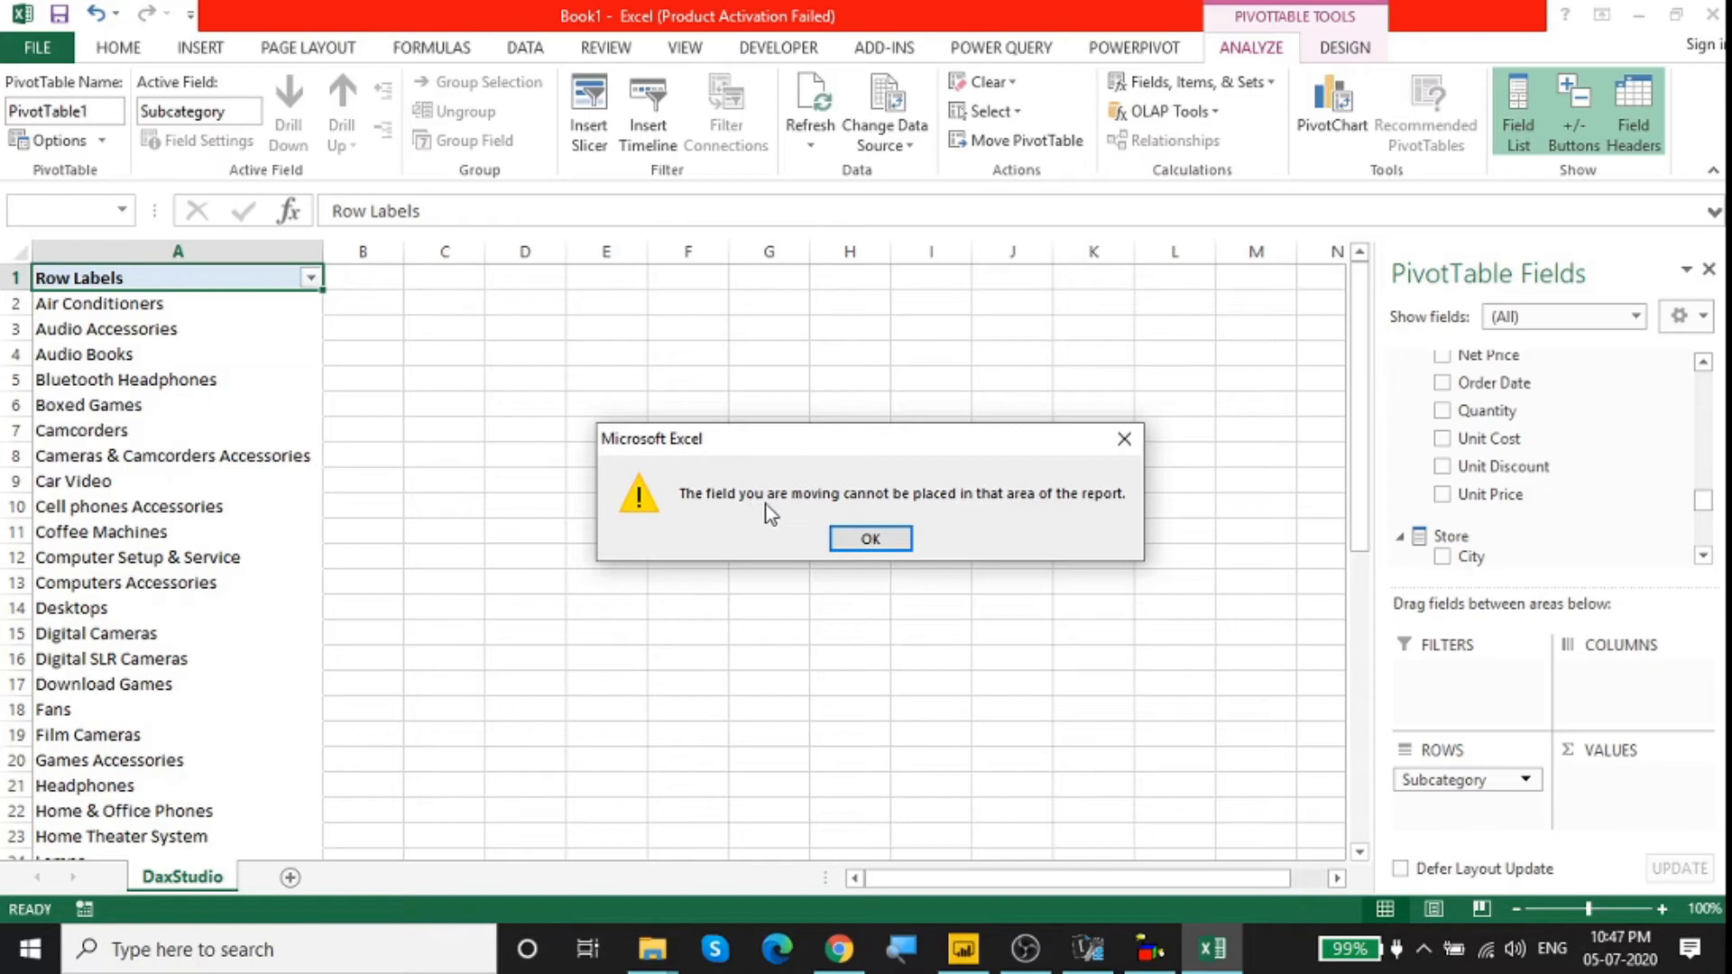
click(871, 538)
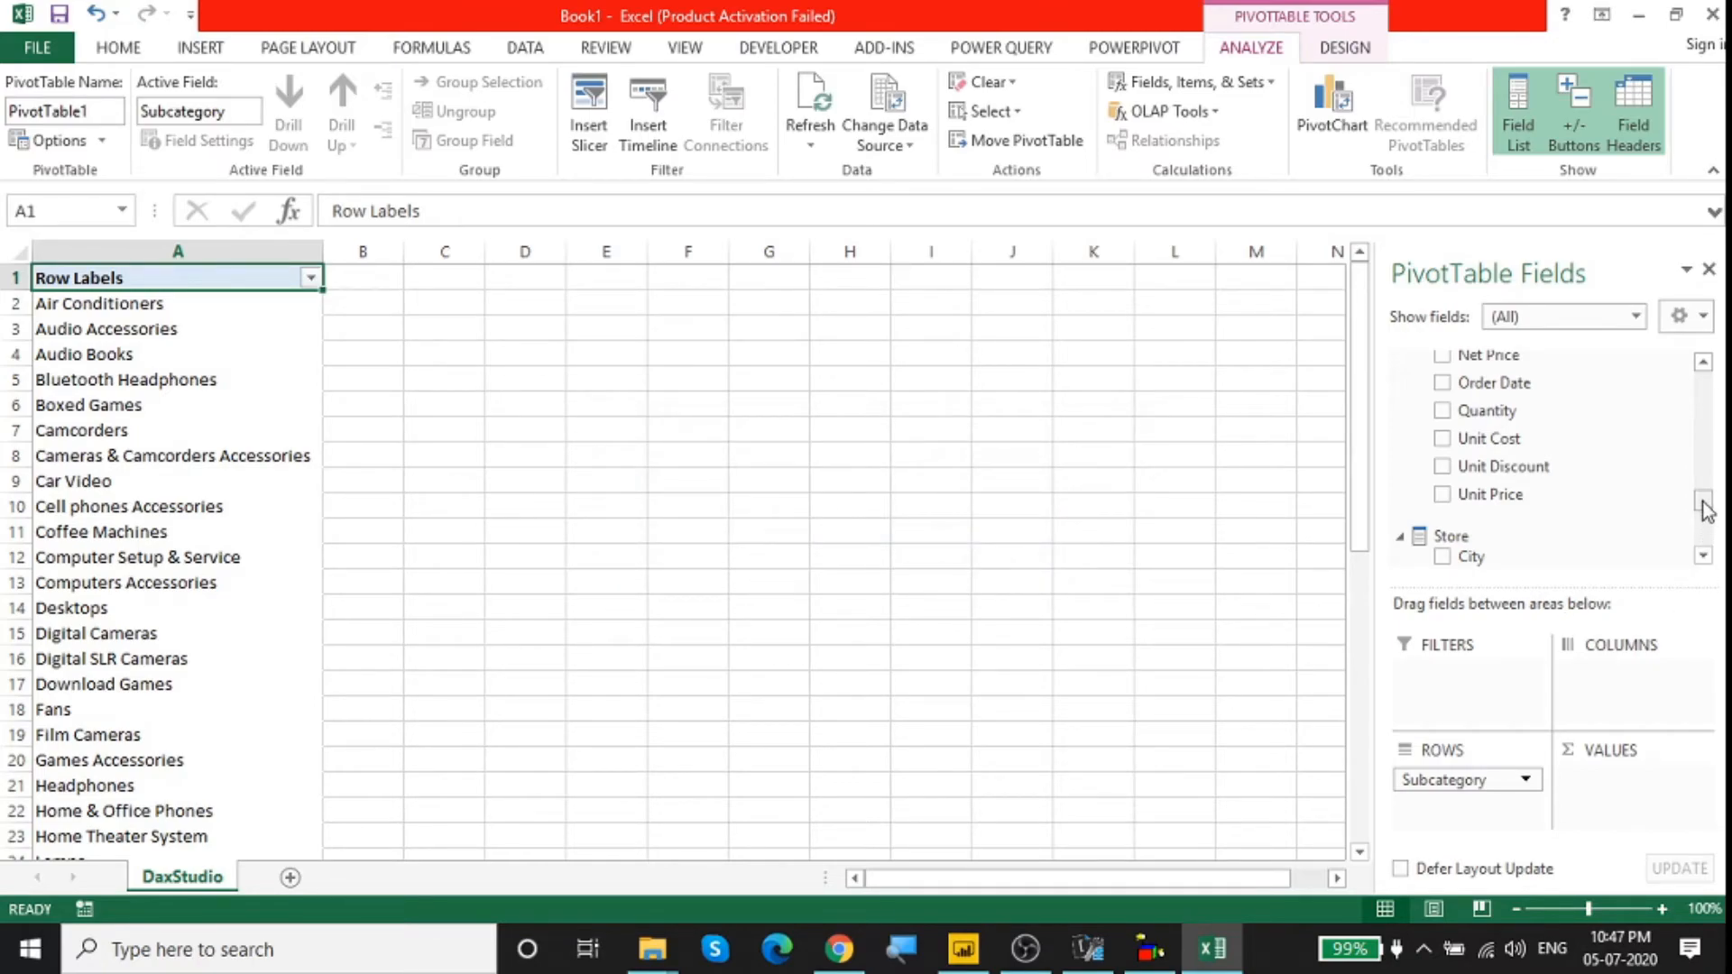
drag(1705, 503, 1708, 384)
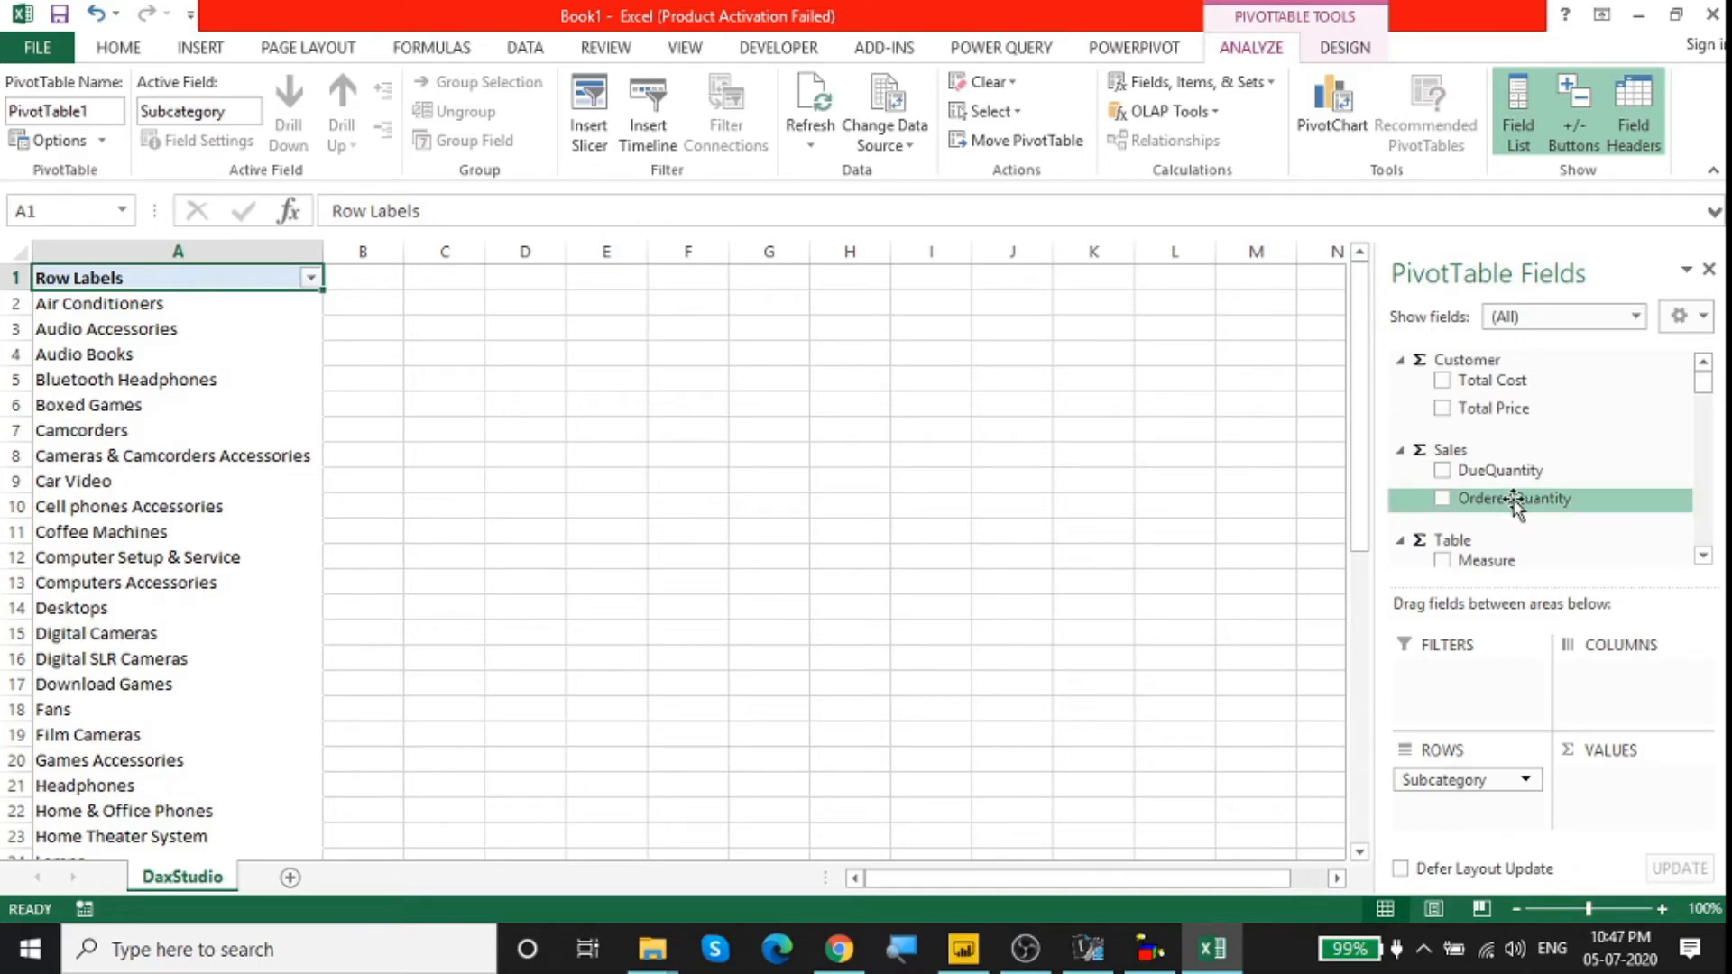
click(1443, 498)
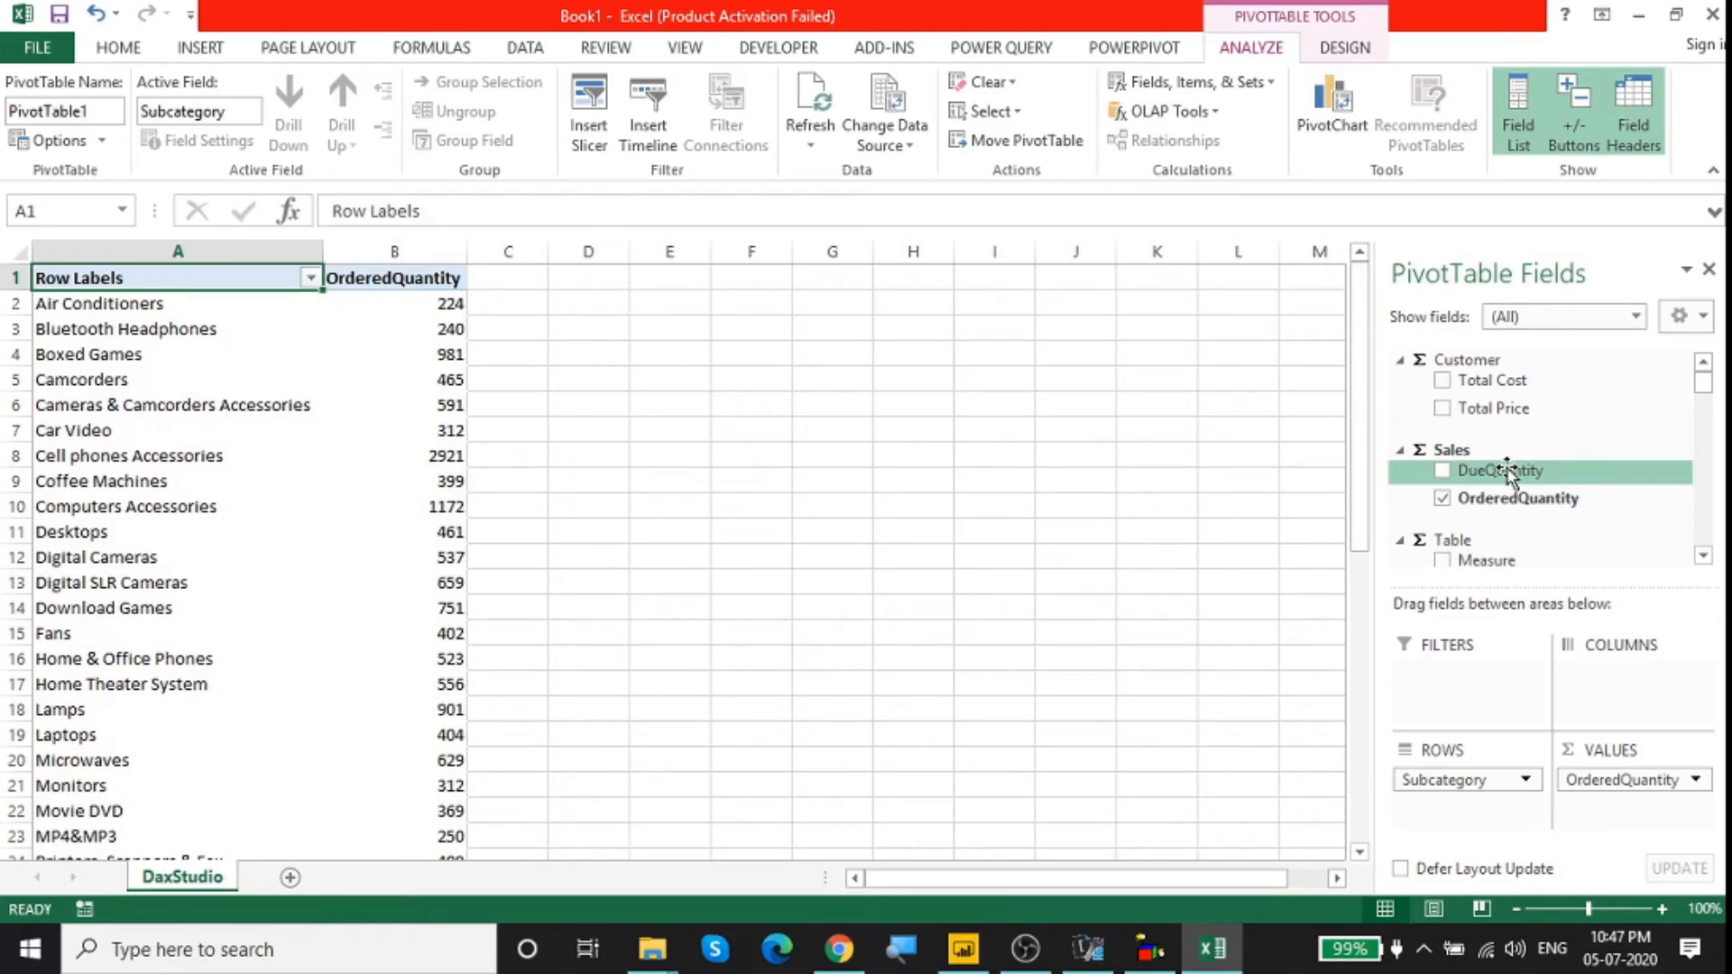
click(1446, 470)
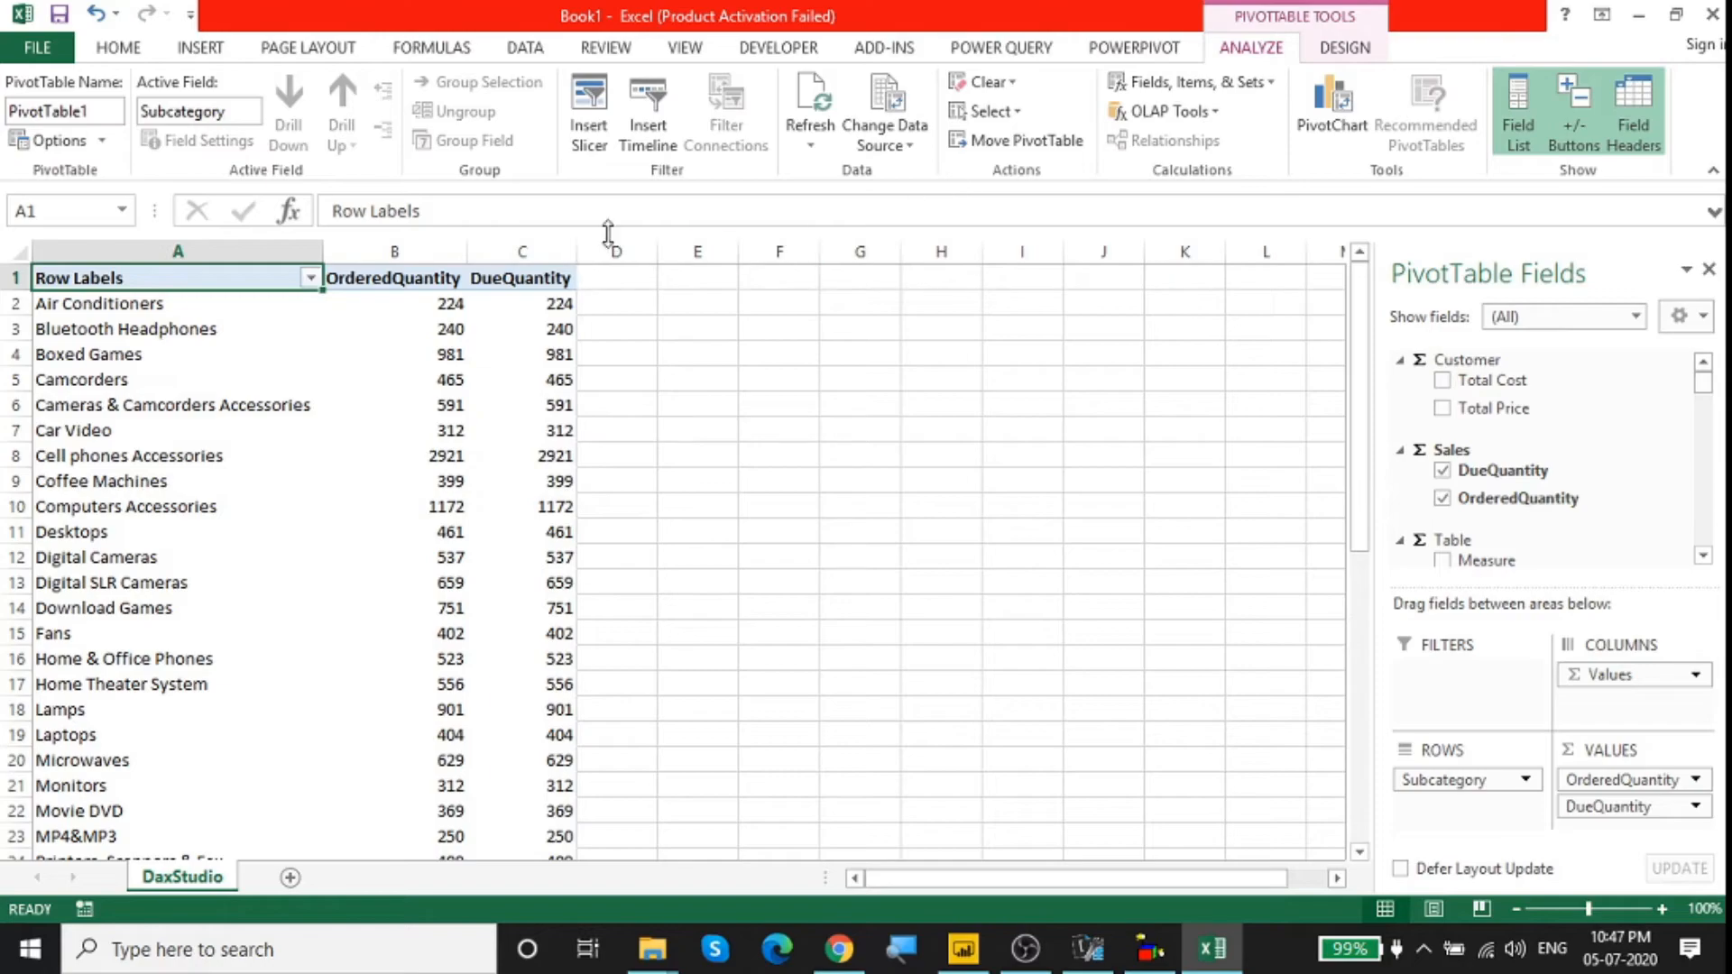
Step: Insert a Category slicer from Product Category and place it on the sheet beside the pivot table
click(592, 102)
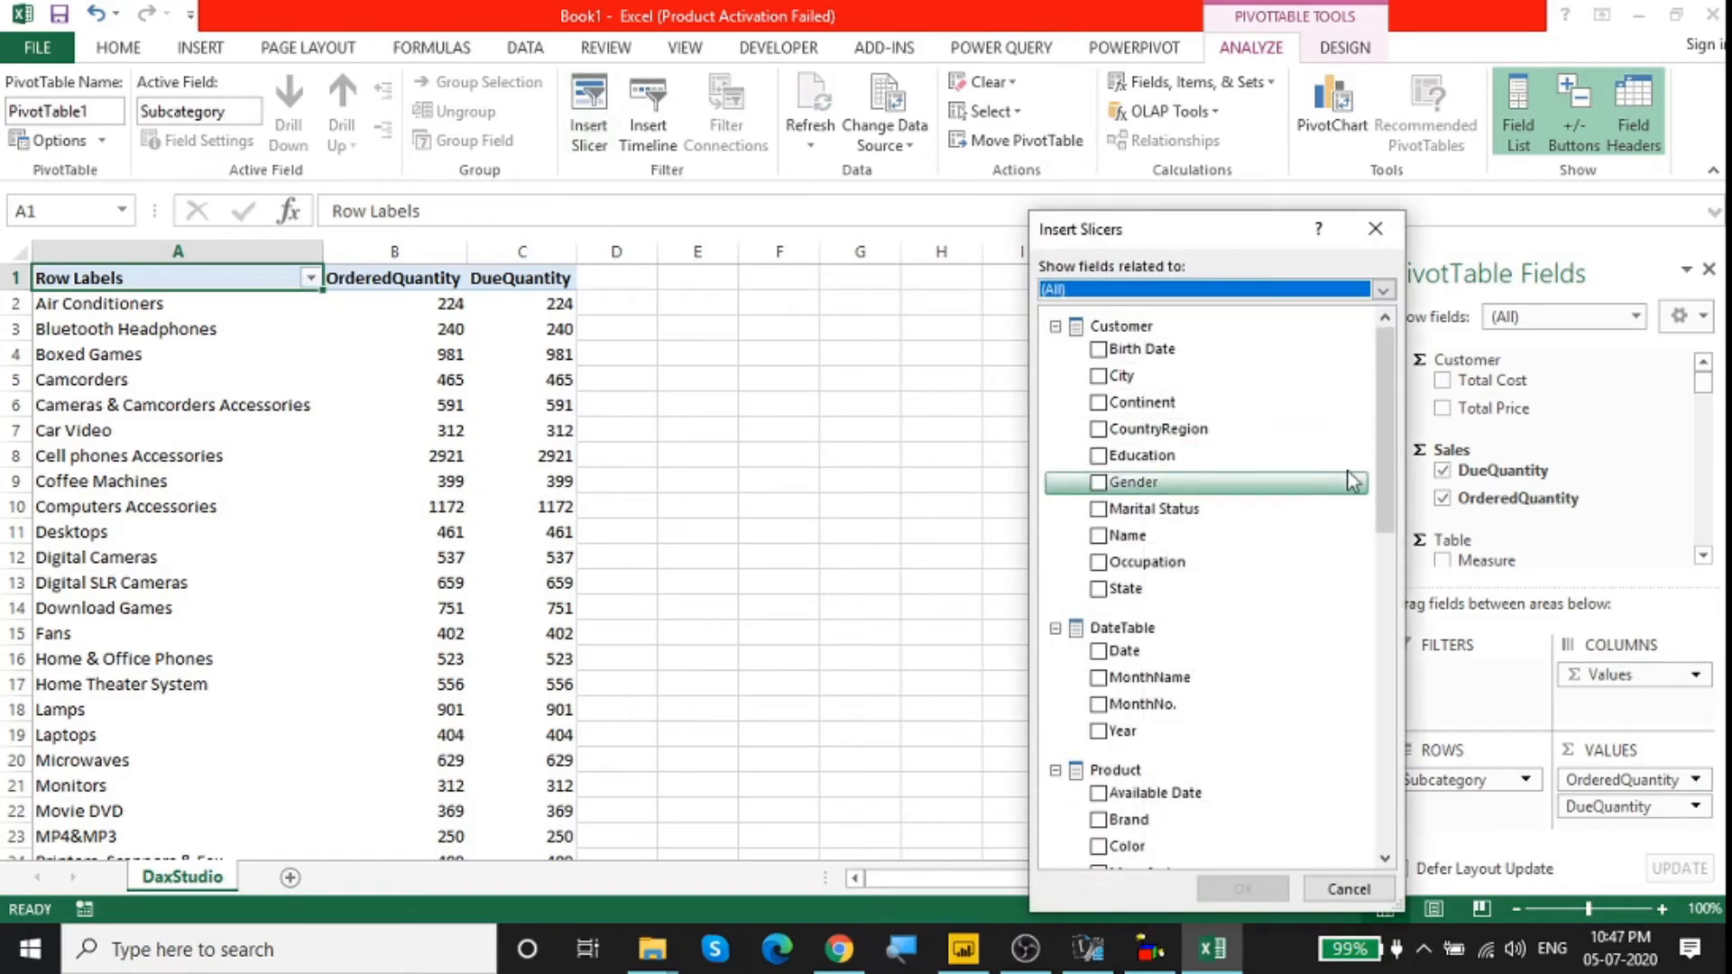
drag(1389, 413, 1367, 582)
click(1097, 606)
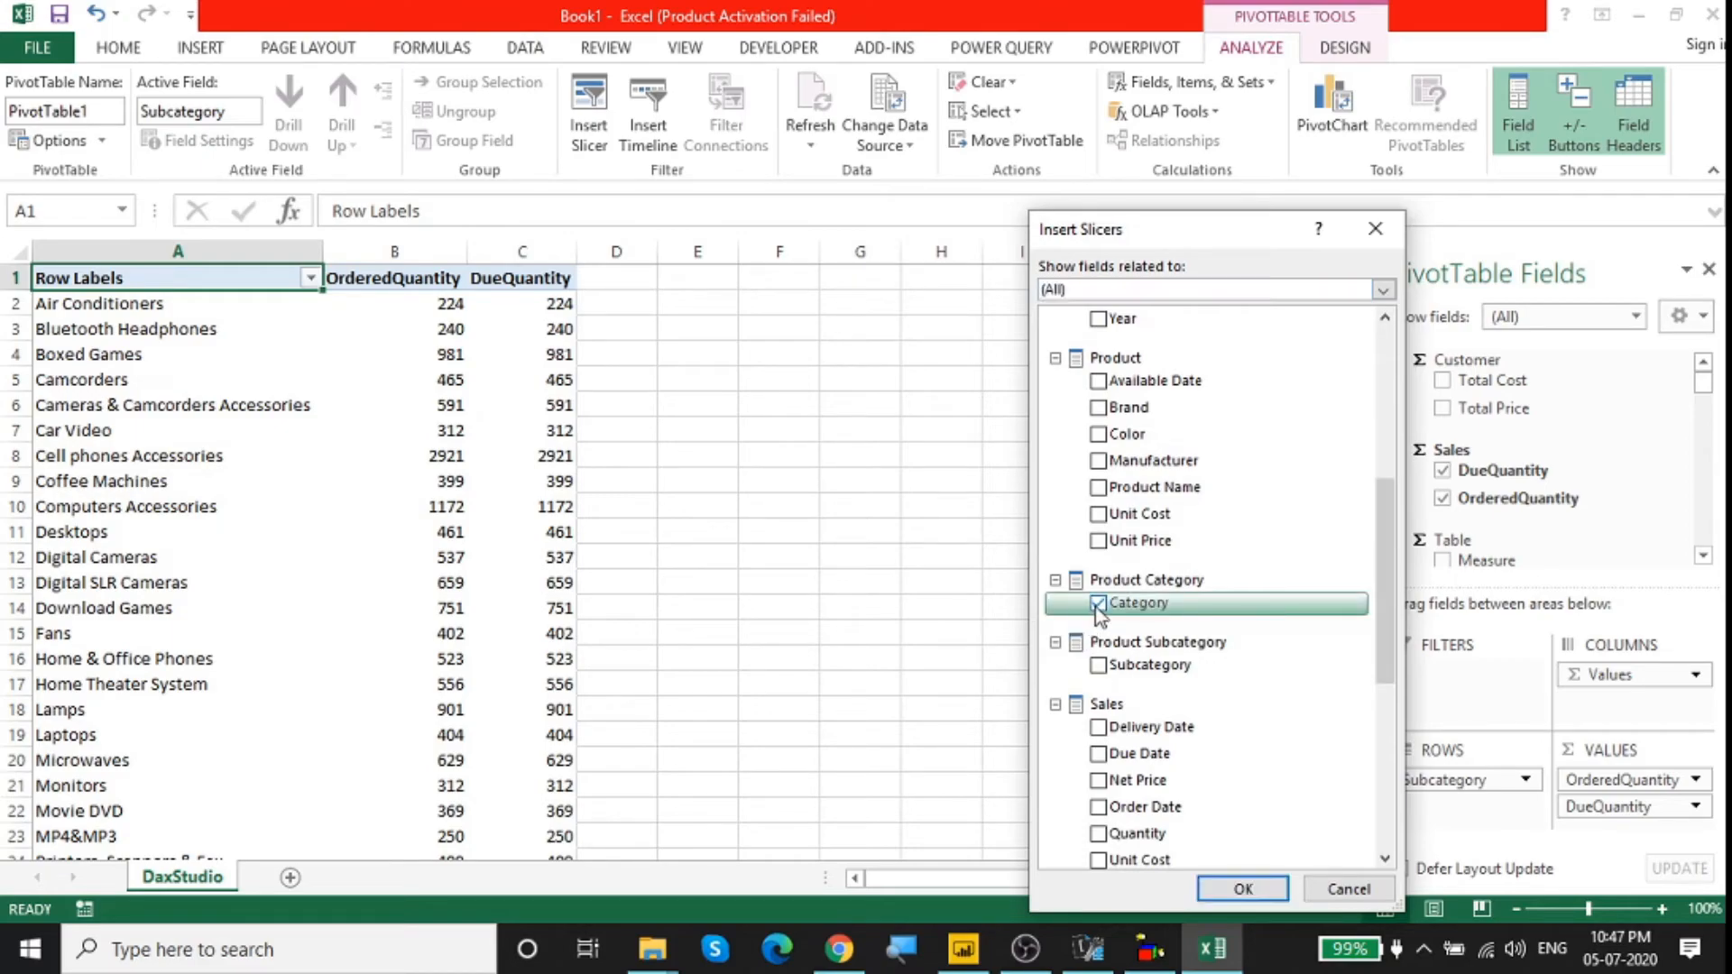
click(1211, 886)
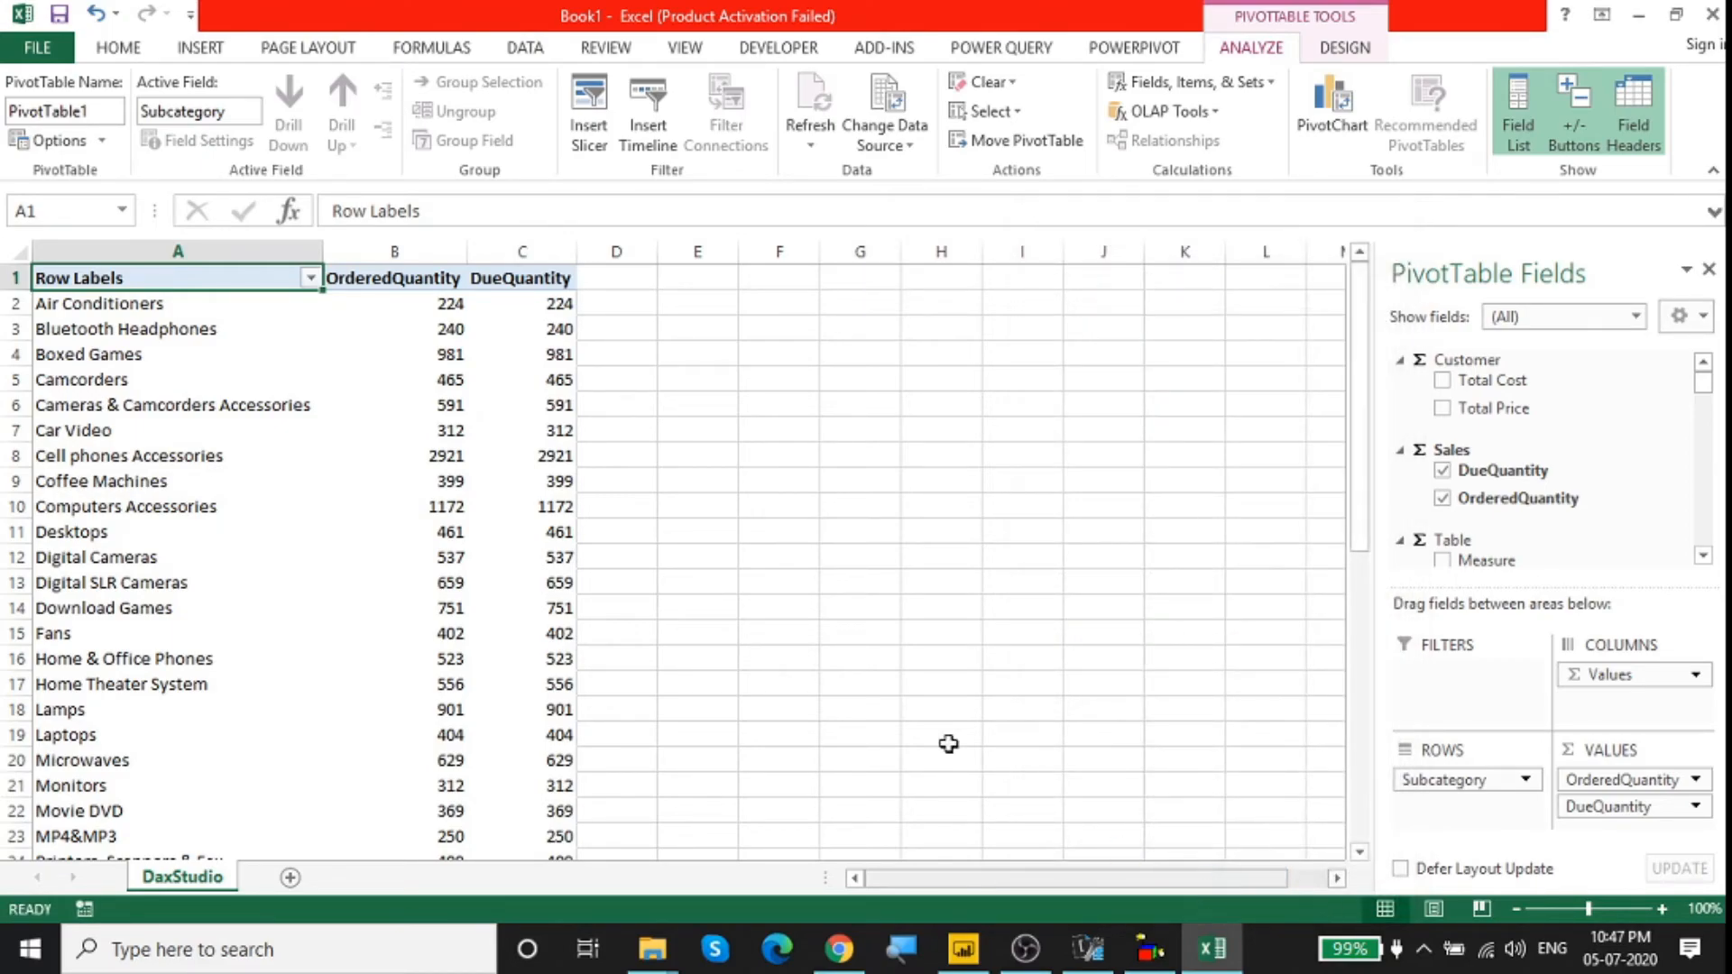
drag(711, 406, 792, 305)
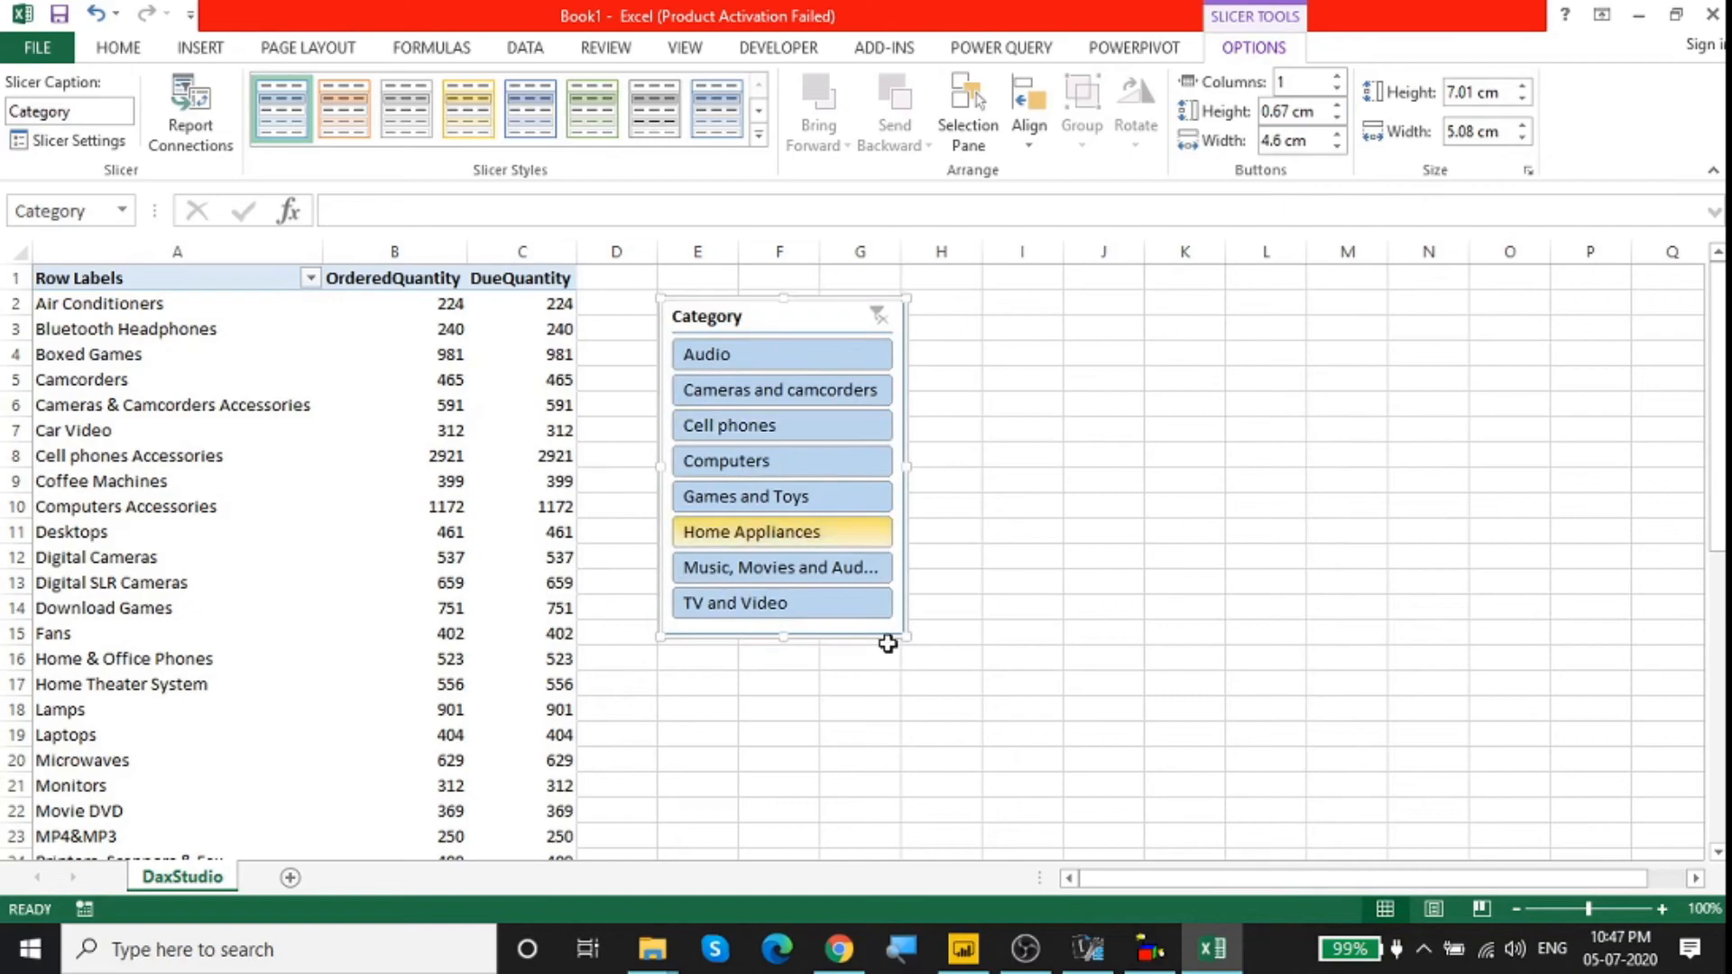
Step: Arrange the Category slicer's buttons in 2 columns and resize the slicer to be wider and shorter
drag(908, 639, 980, 657)
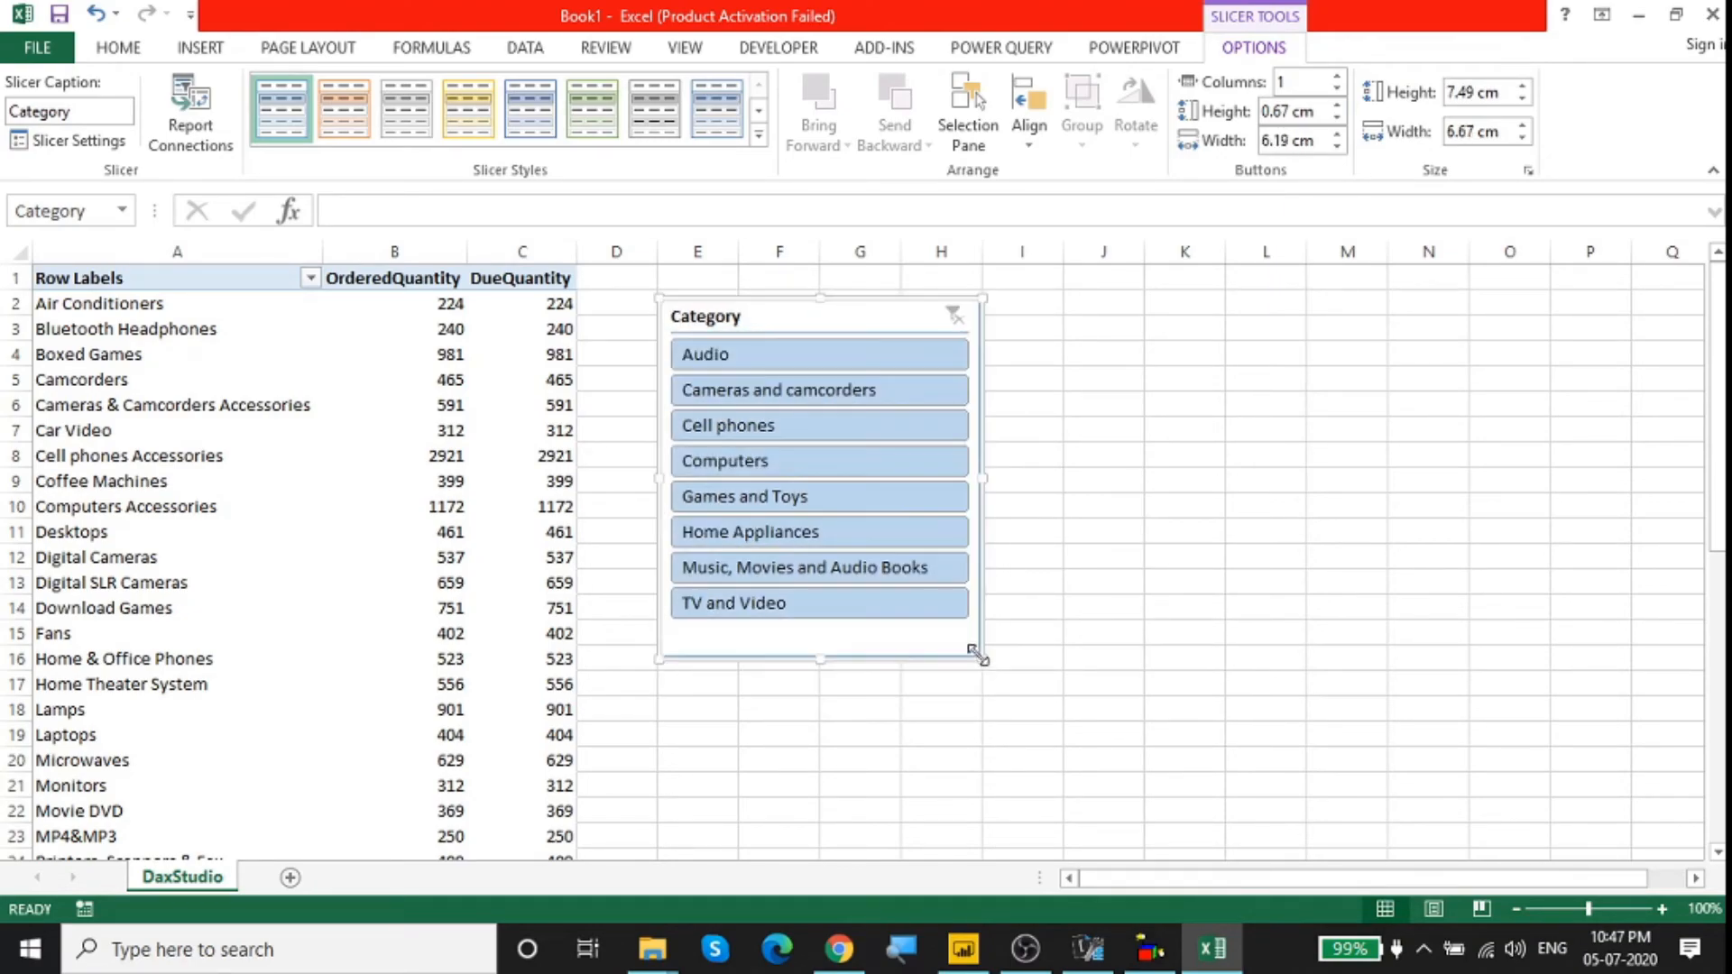
click(1281, 84)
click(1283, 84)
key(BackSpace)
text(2)
key(Return)
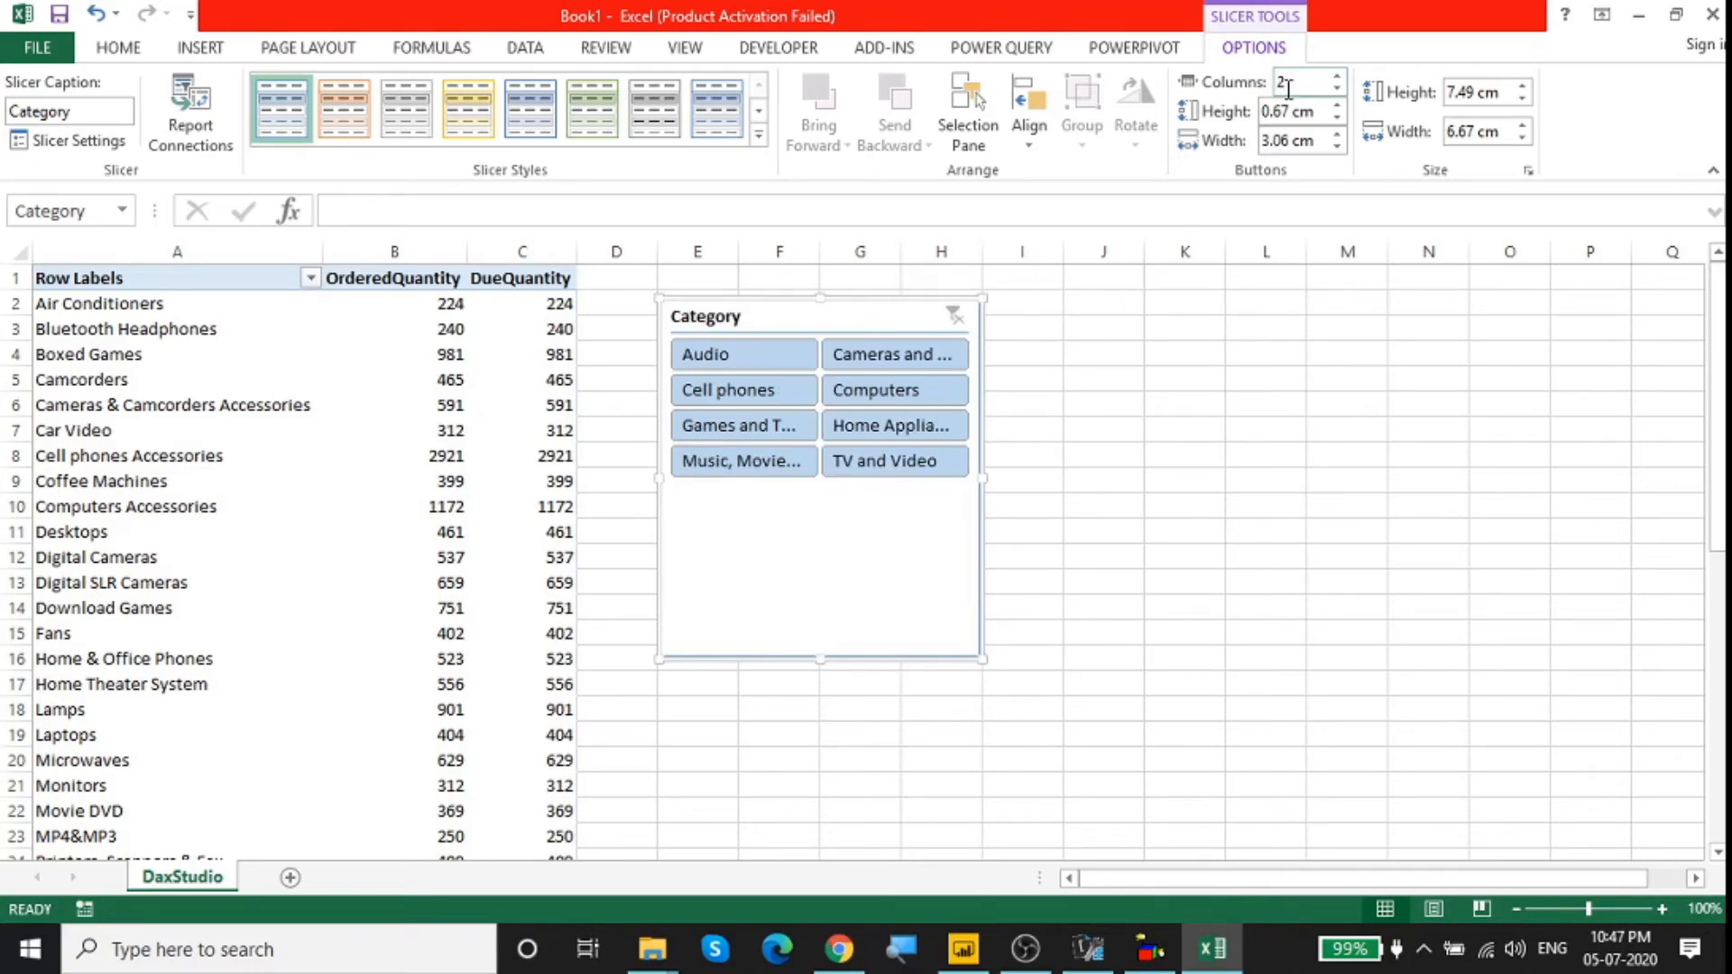
drag(983, 660, 1036, 528)
click(1106, 651)
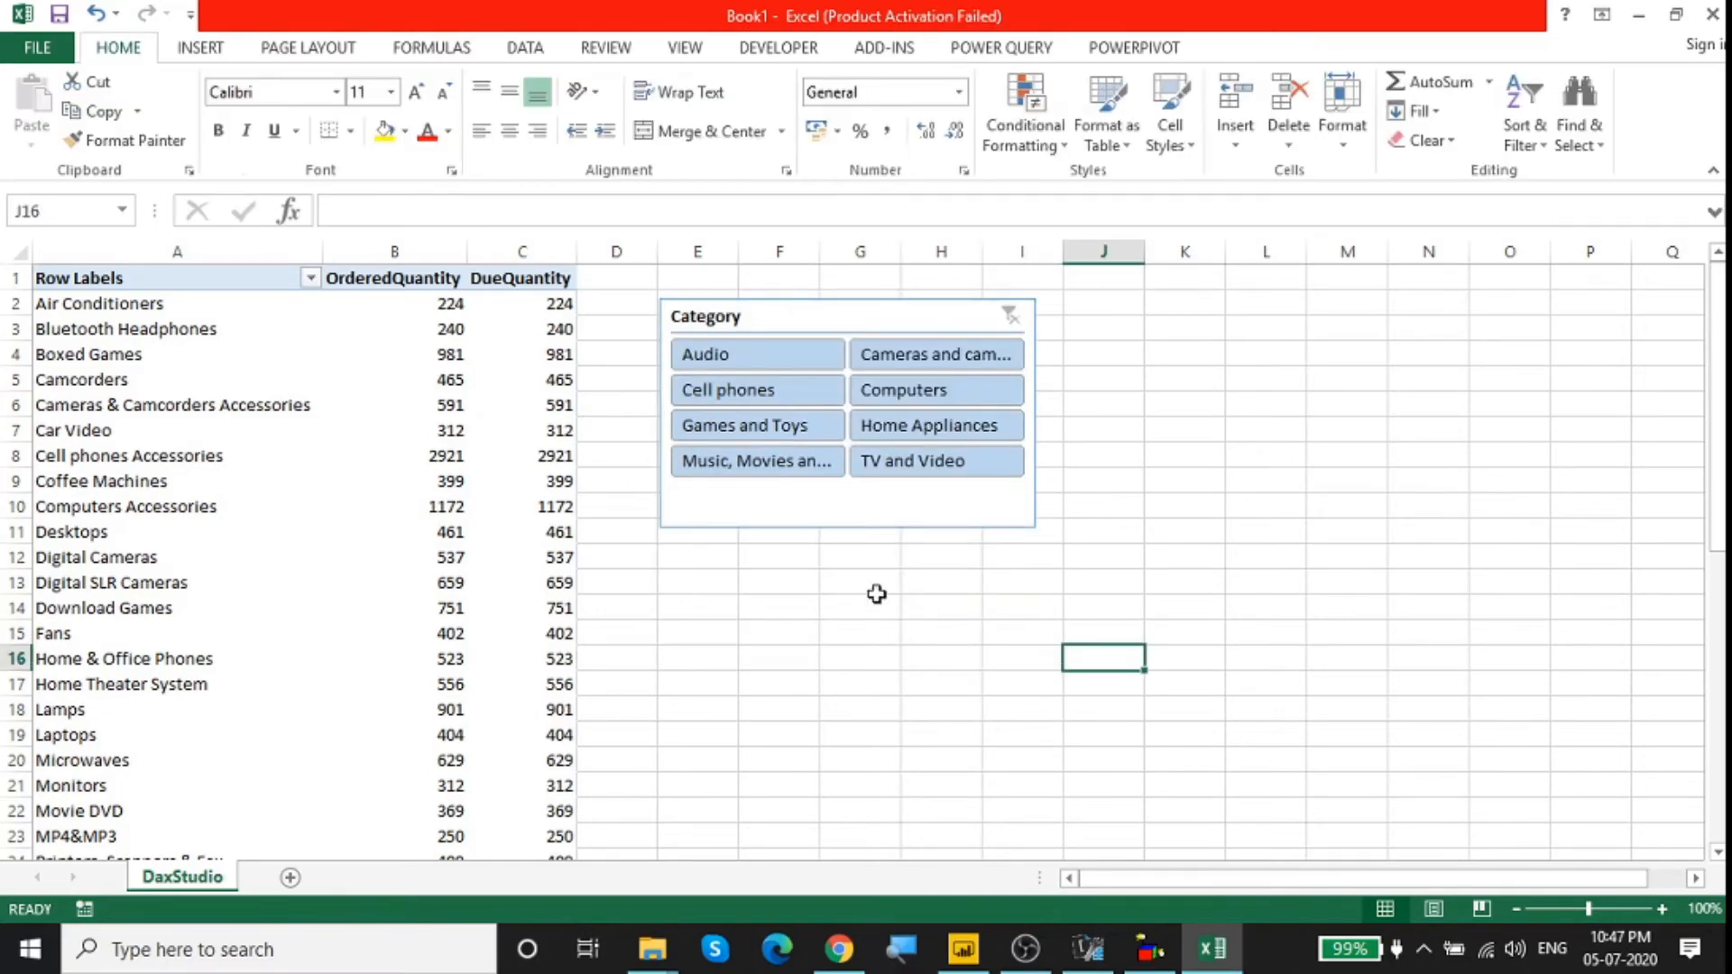
Step: Filter the pivot table with the slicer by Computers, Games and Toys, TV and Video, and Cell phones in turn
click(948, 390)
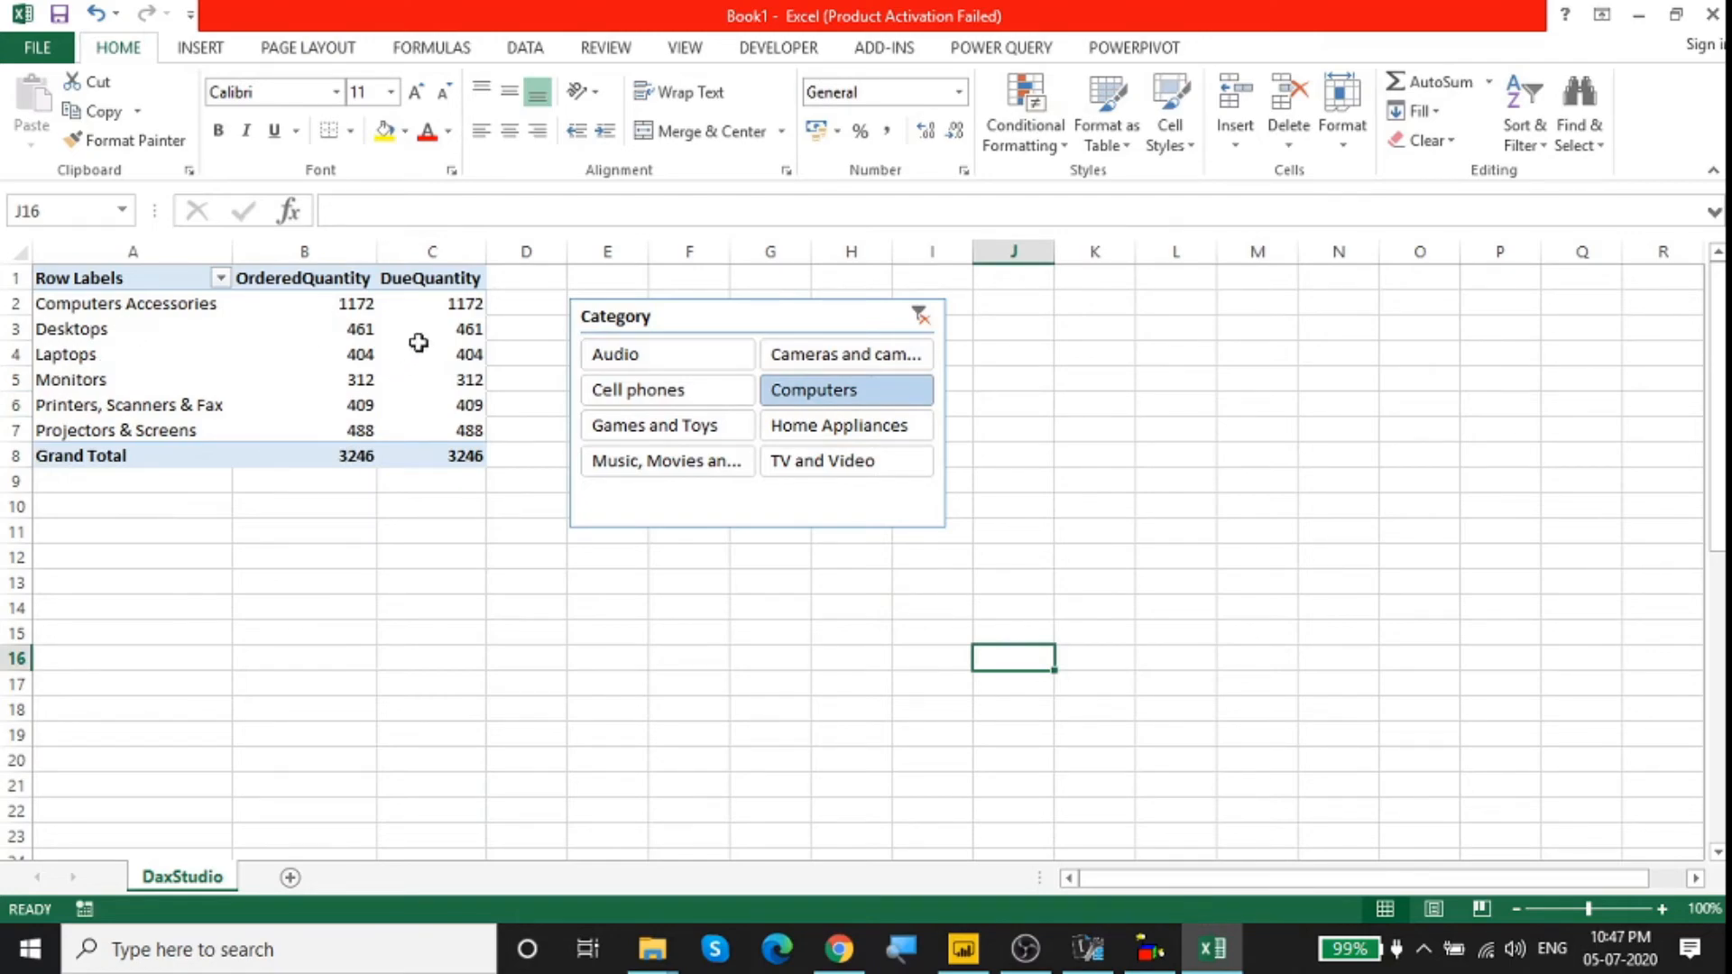
click(620, 428)
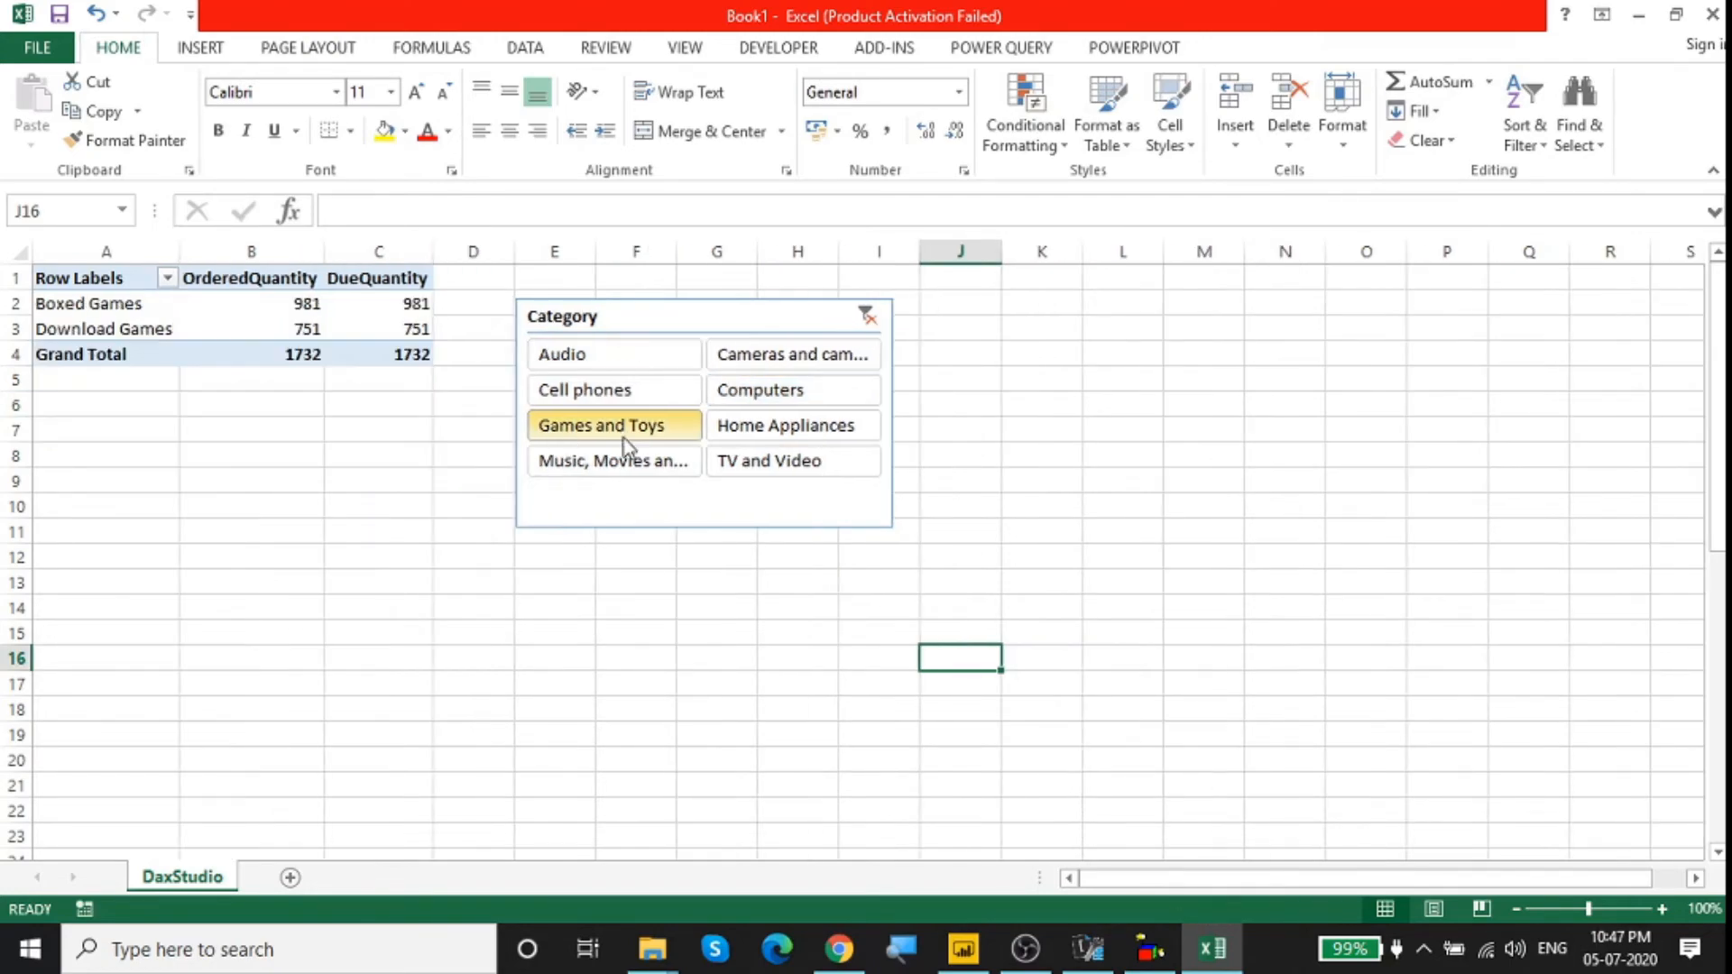
click(761, 464)
click(648, 398)
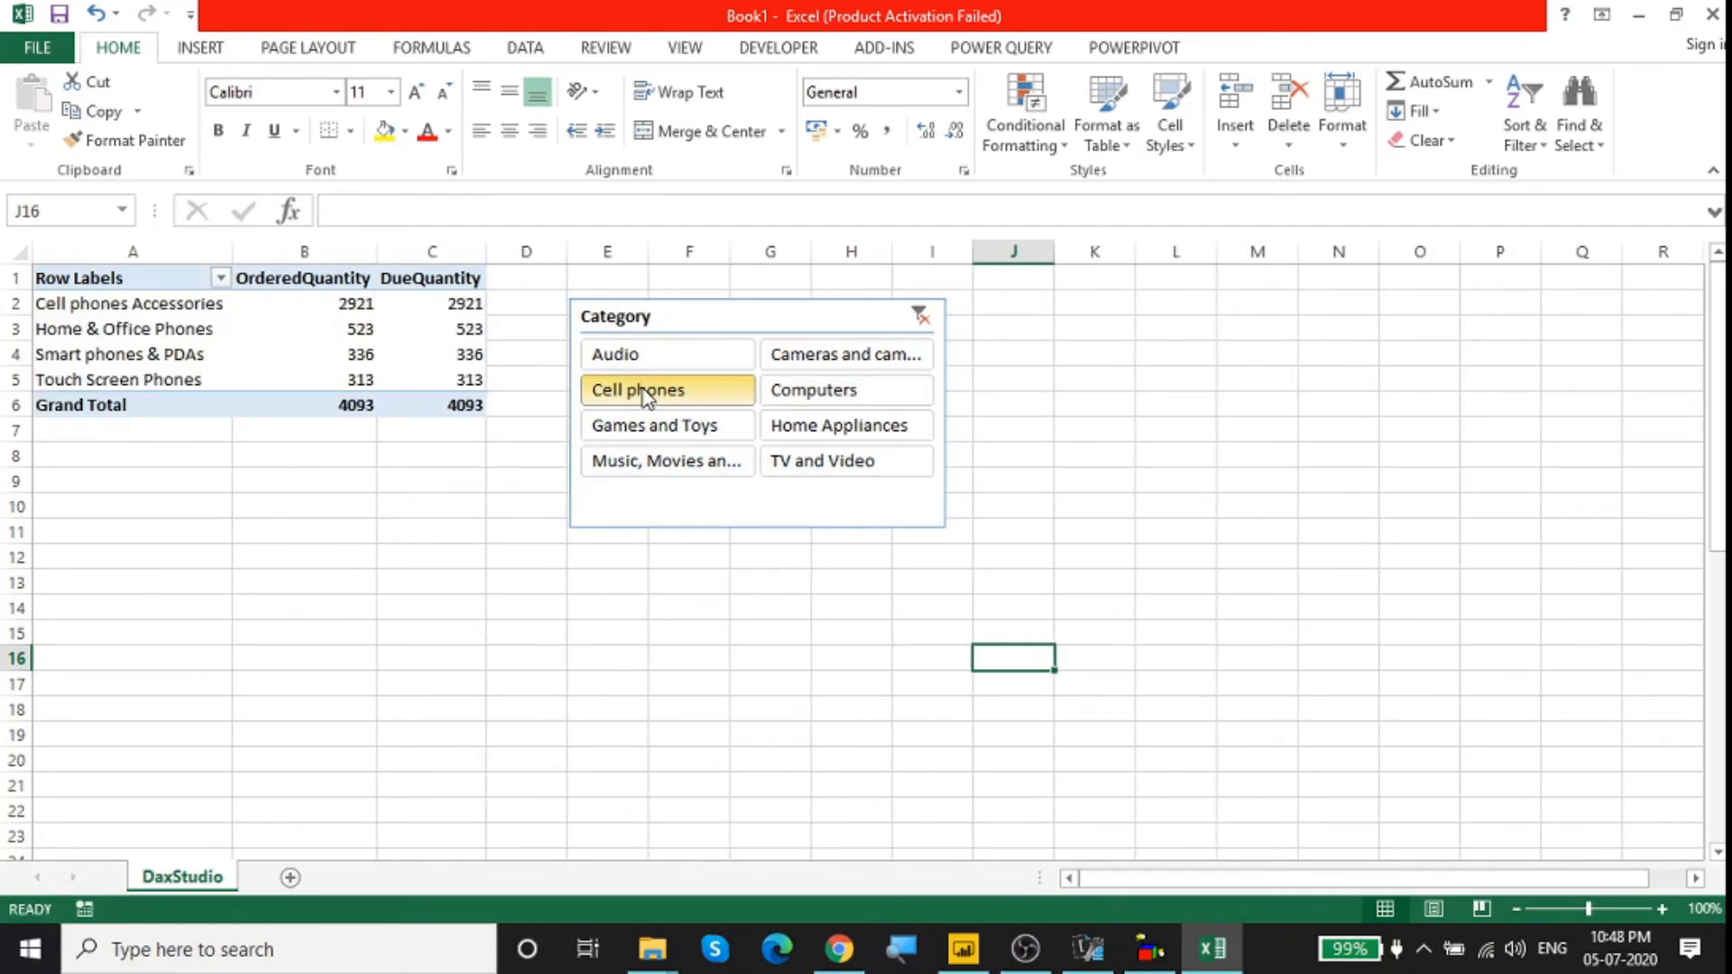
Step: Close DAX Studio and filter the pivot table by TV and Video, Home Appliances, Computers, Cameras and camcorders, and finally Audio
click(1089, 958)
click(1089, 958)
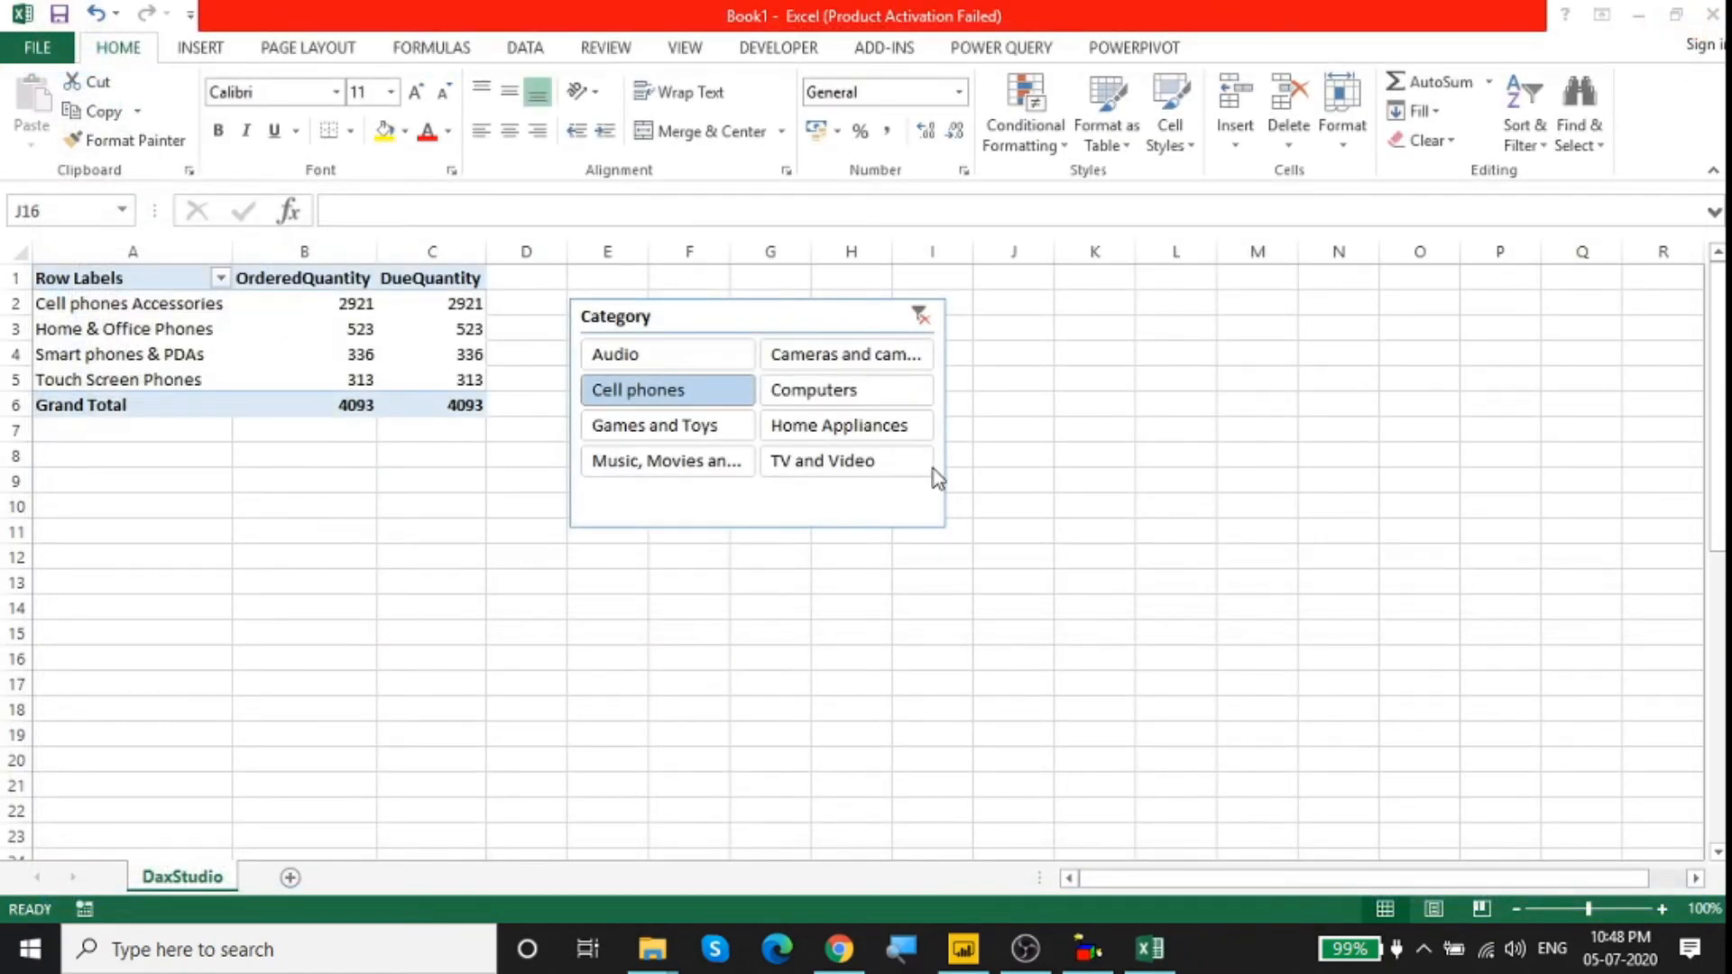
click(819, 463)
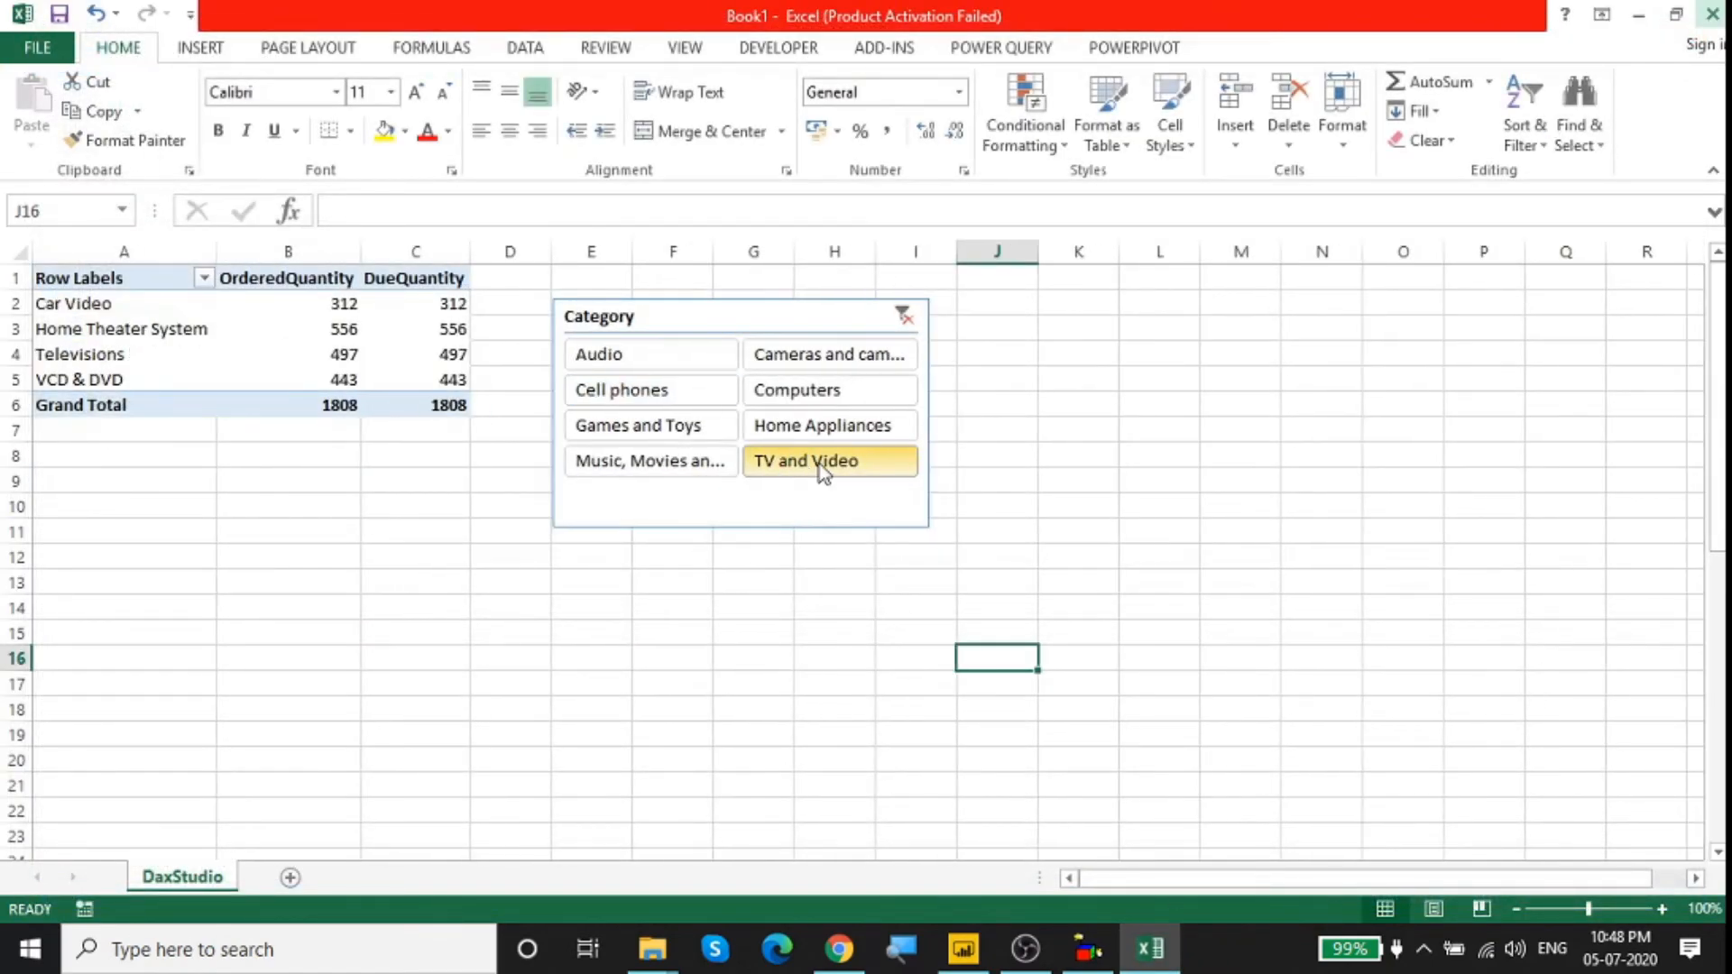
click(839, 425)
click(830, 394)
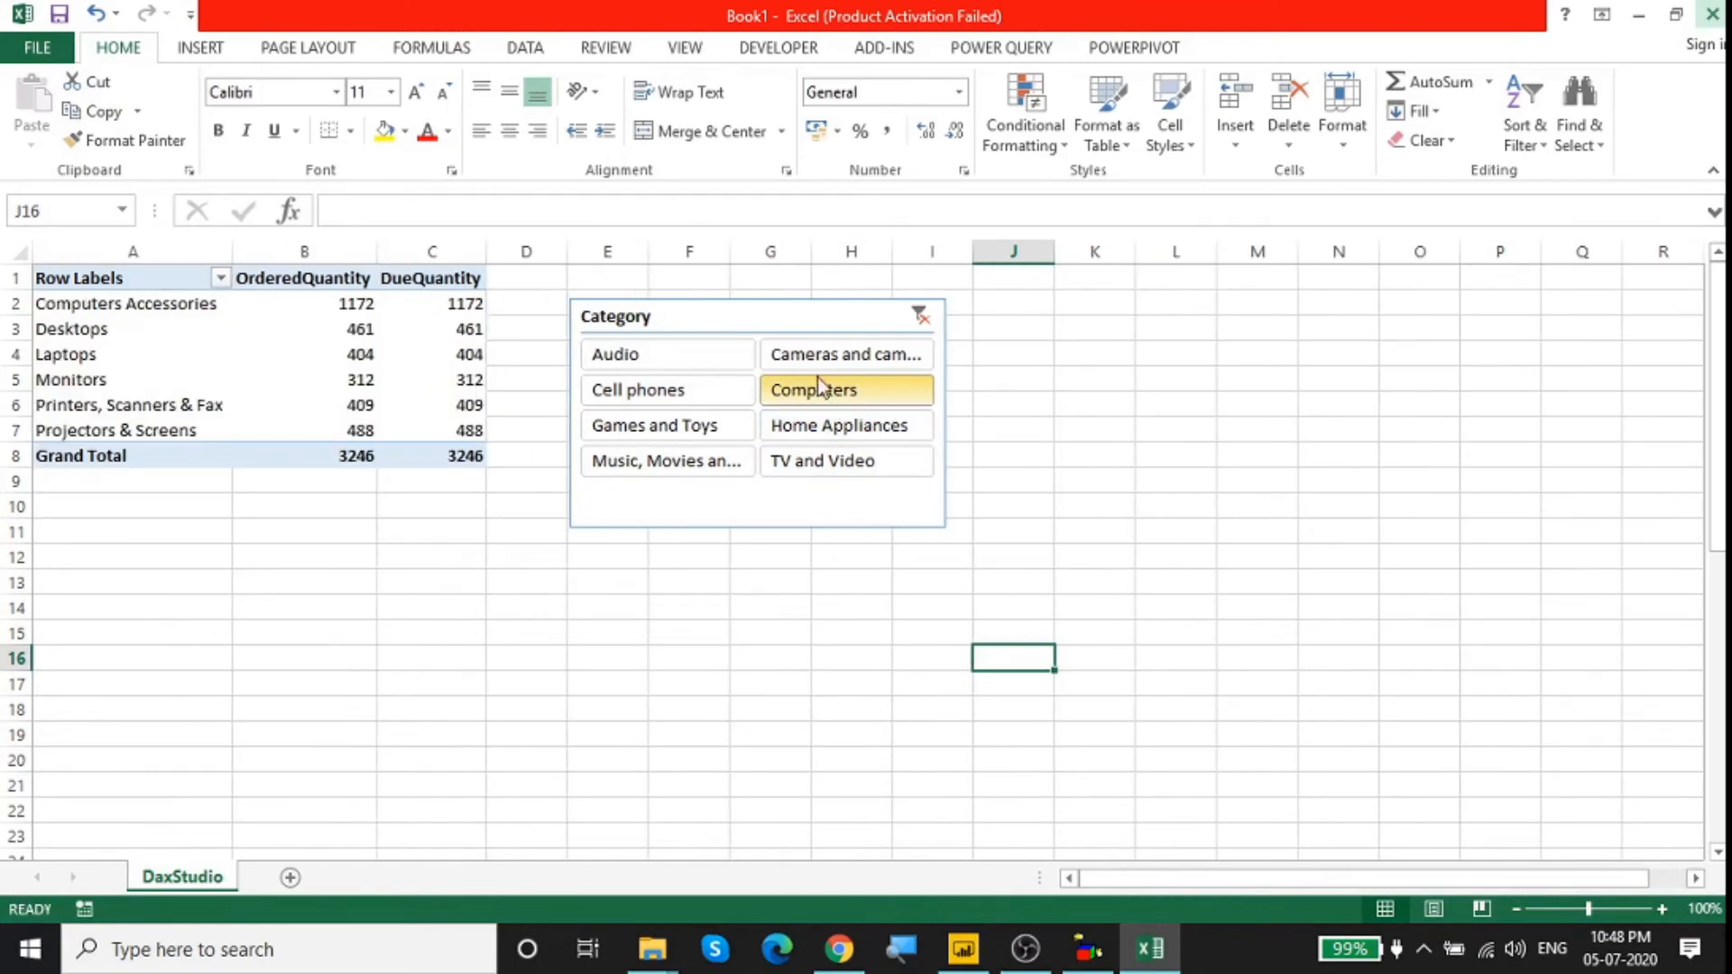
click(824, 359)
click(766, 353)
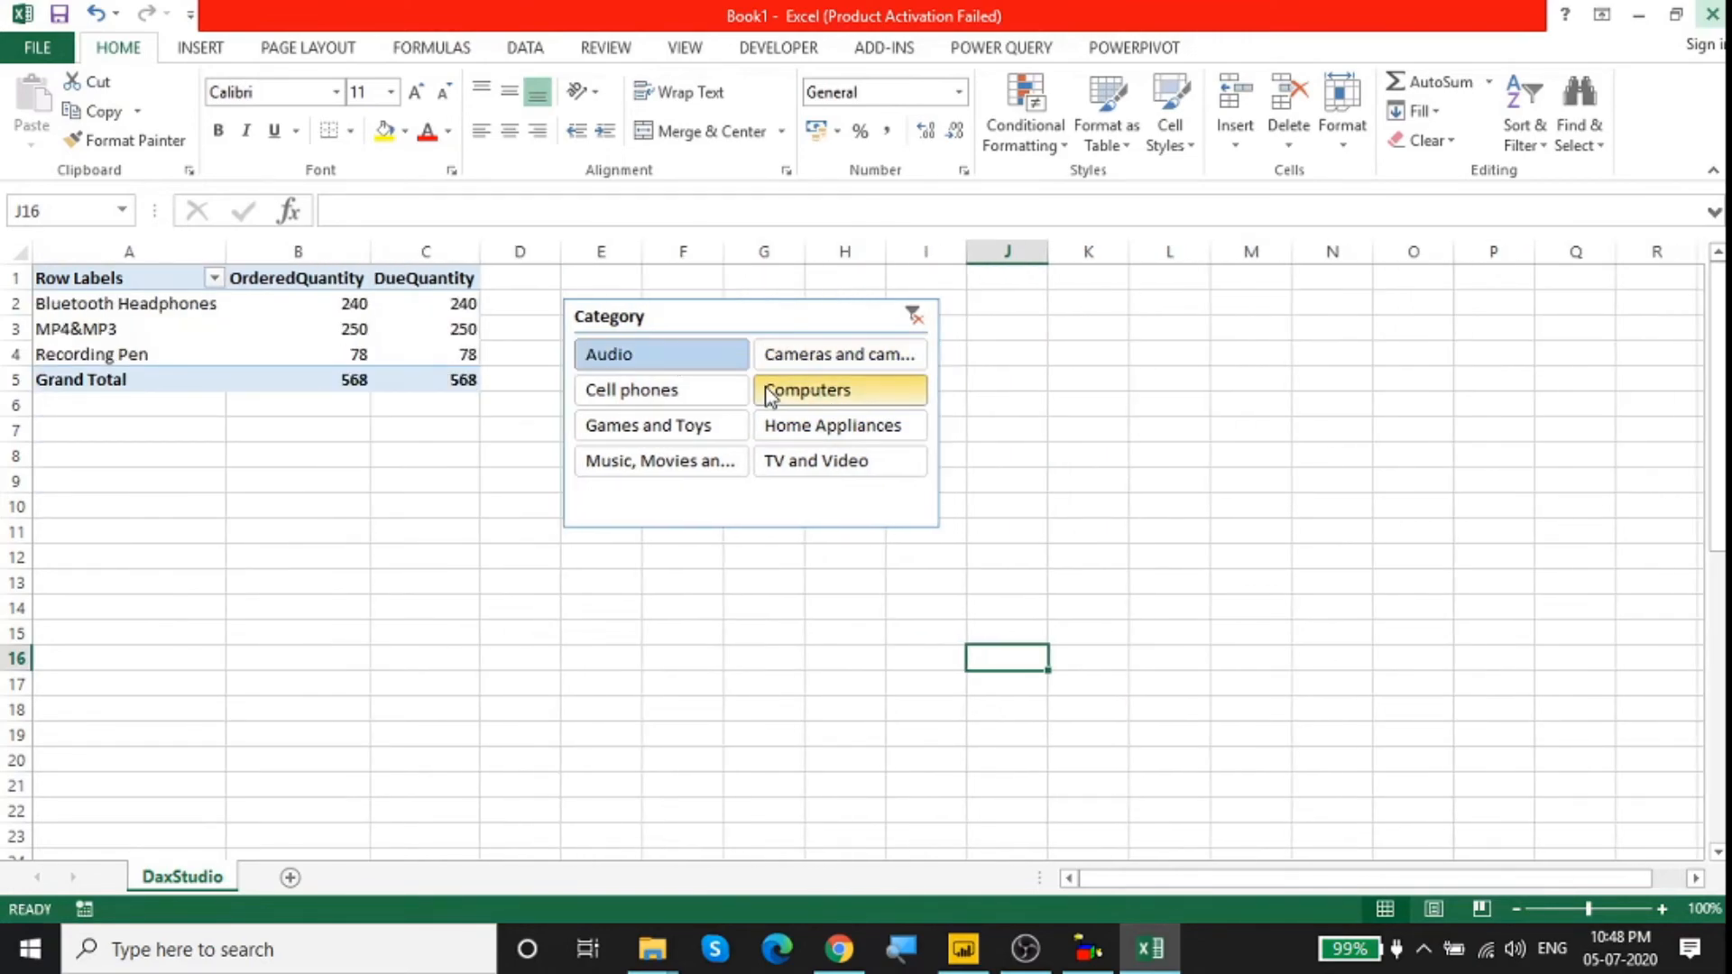
Step: Close the Introduction to DAX report in Power BI Desktop and try to filter the Excel pivot table by Home Appliances
click(964, 949)
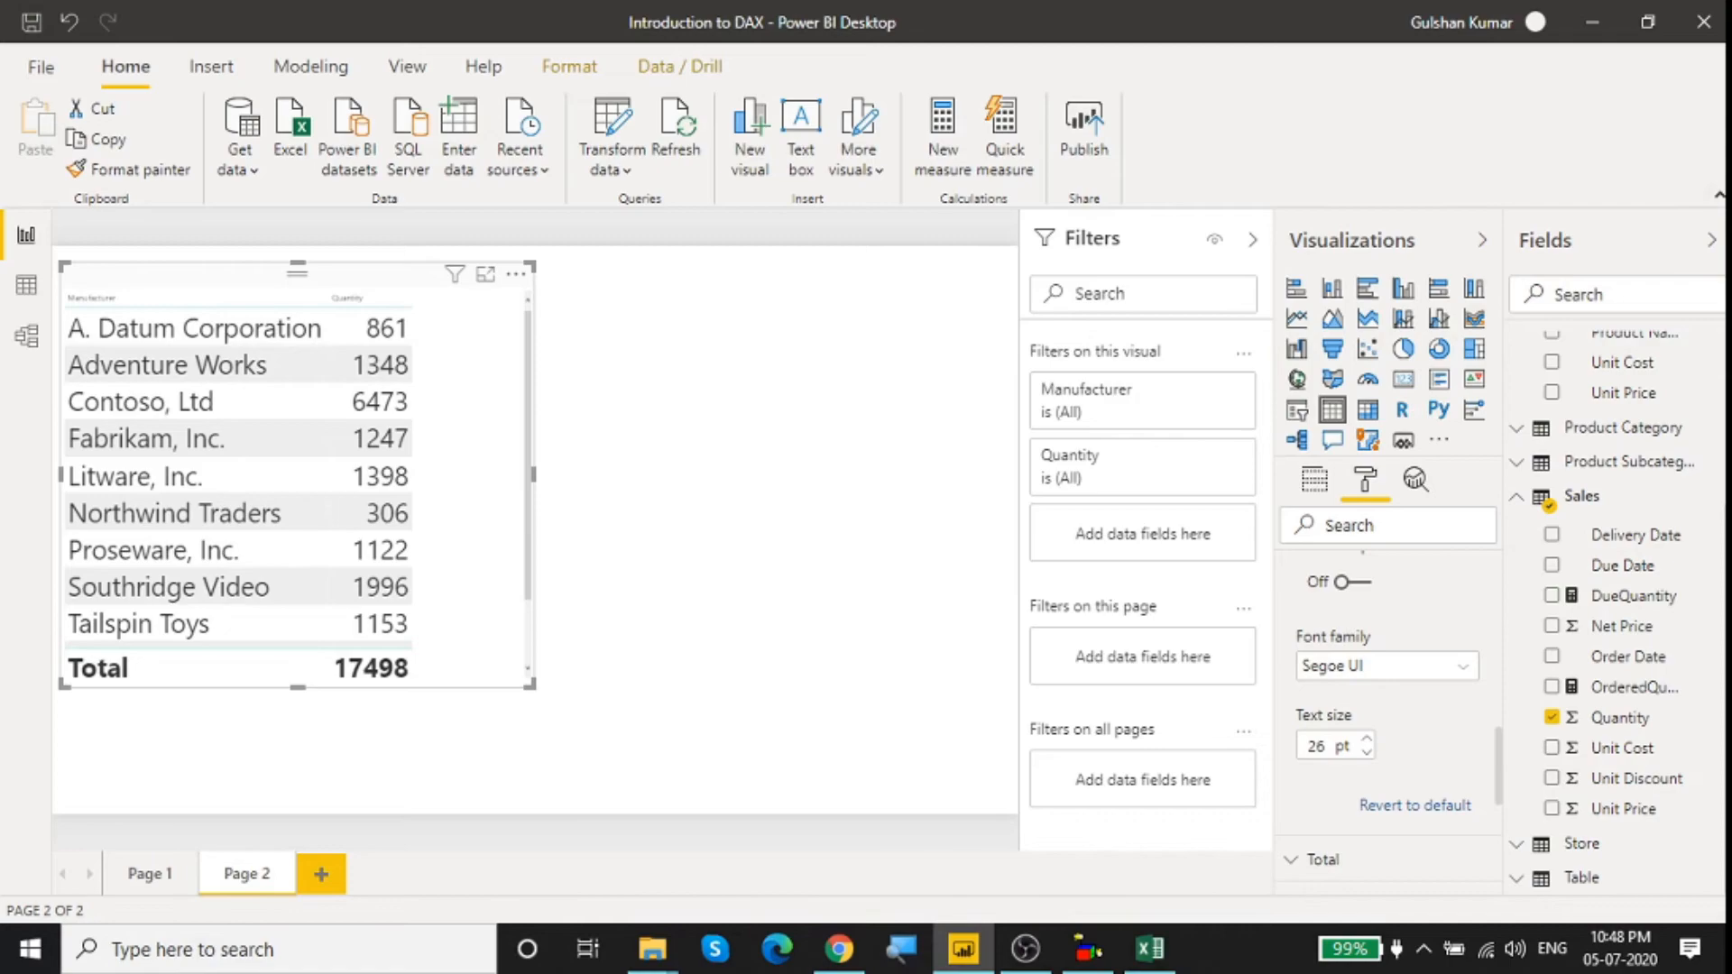
click(1703, 21)
click(990, 513)
click(821, 433)
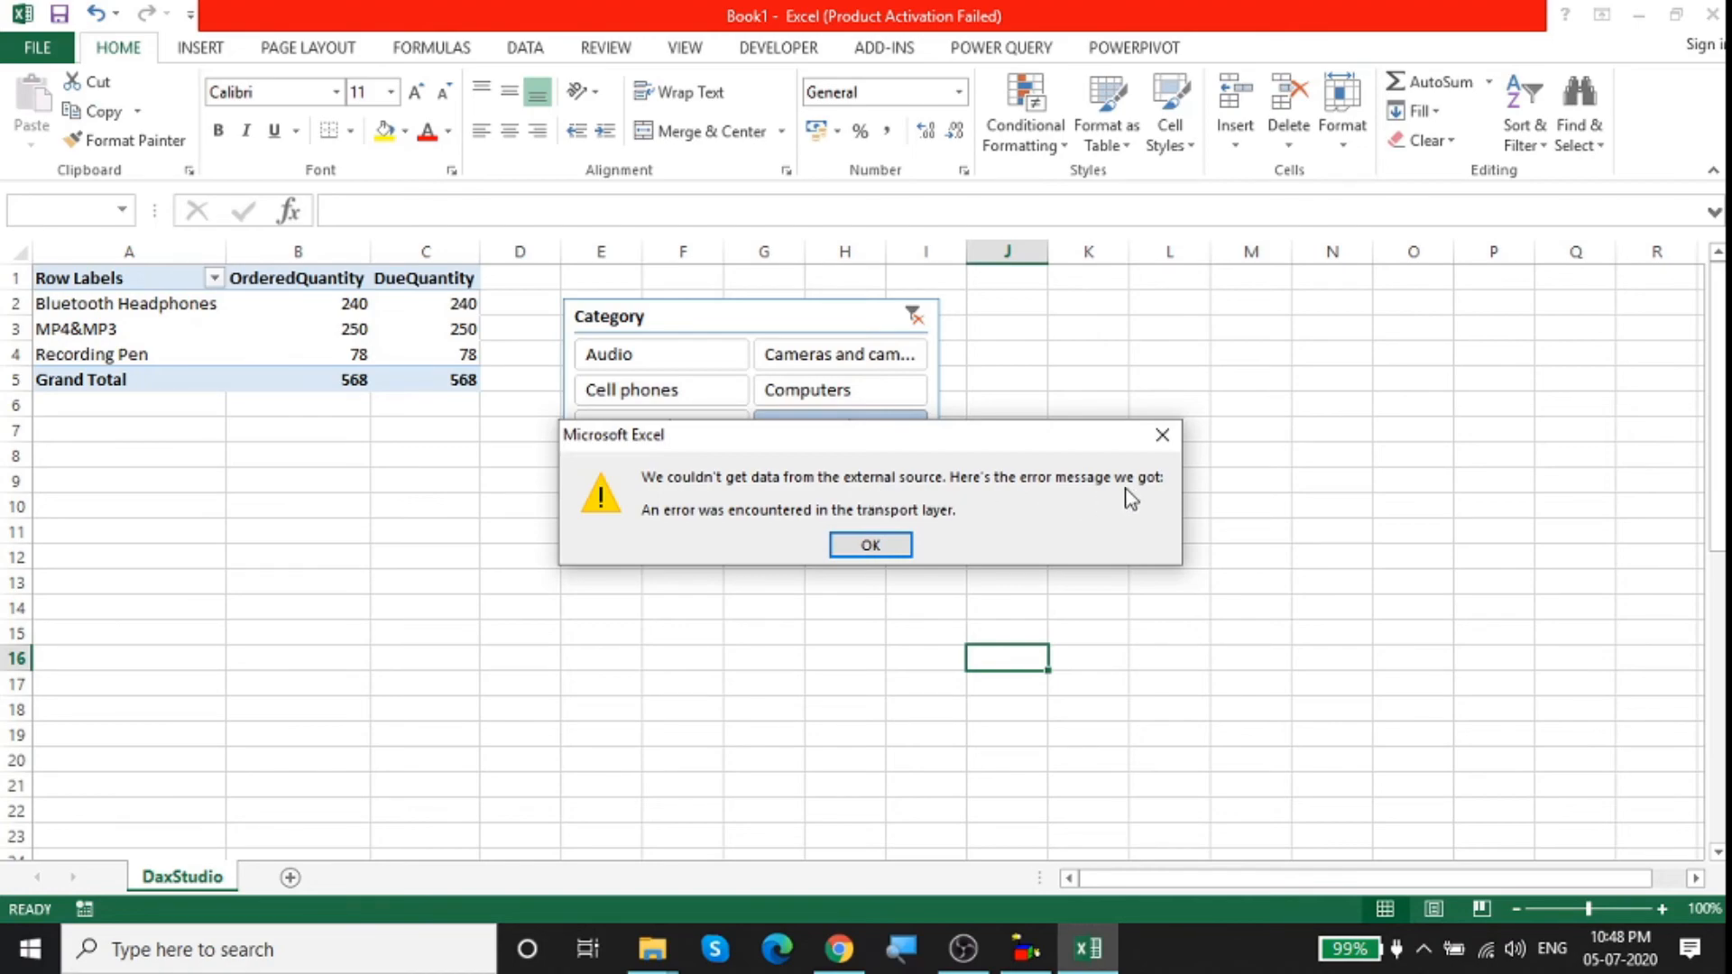
click(868, 545)
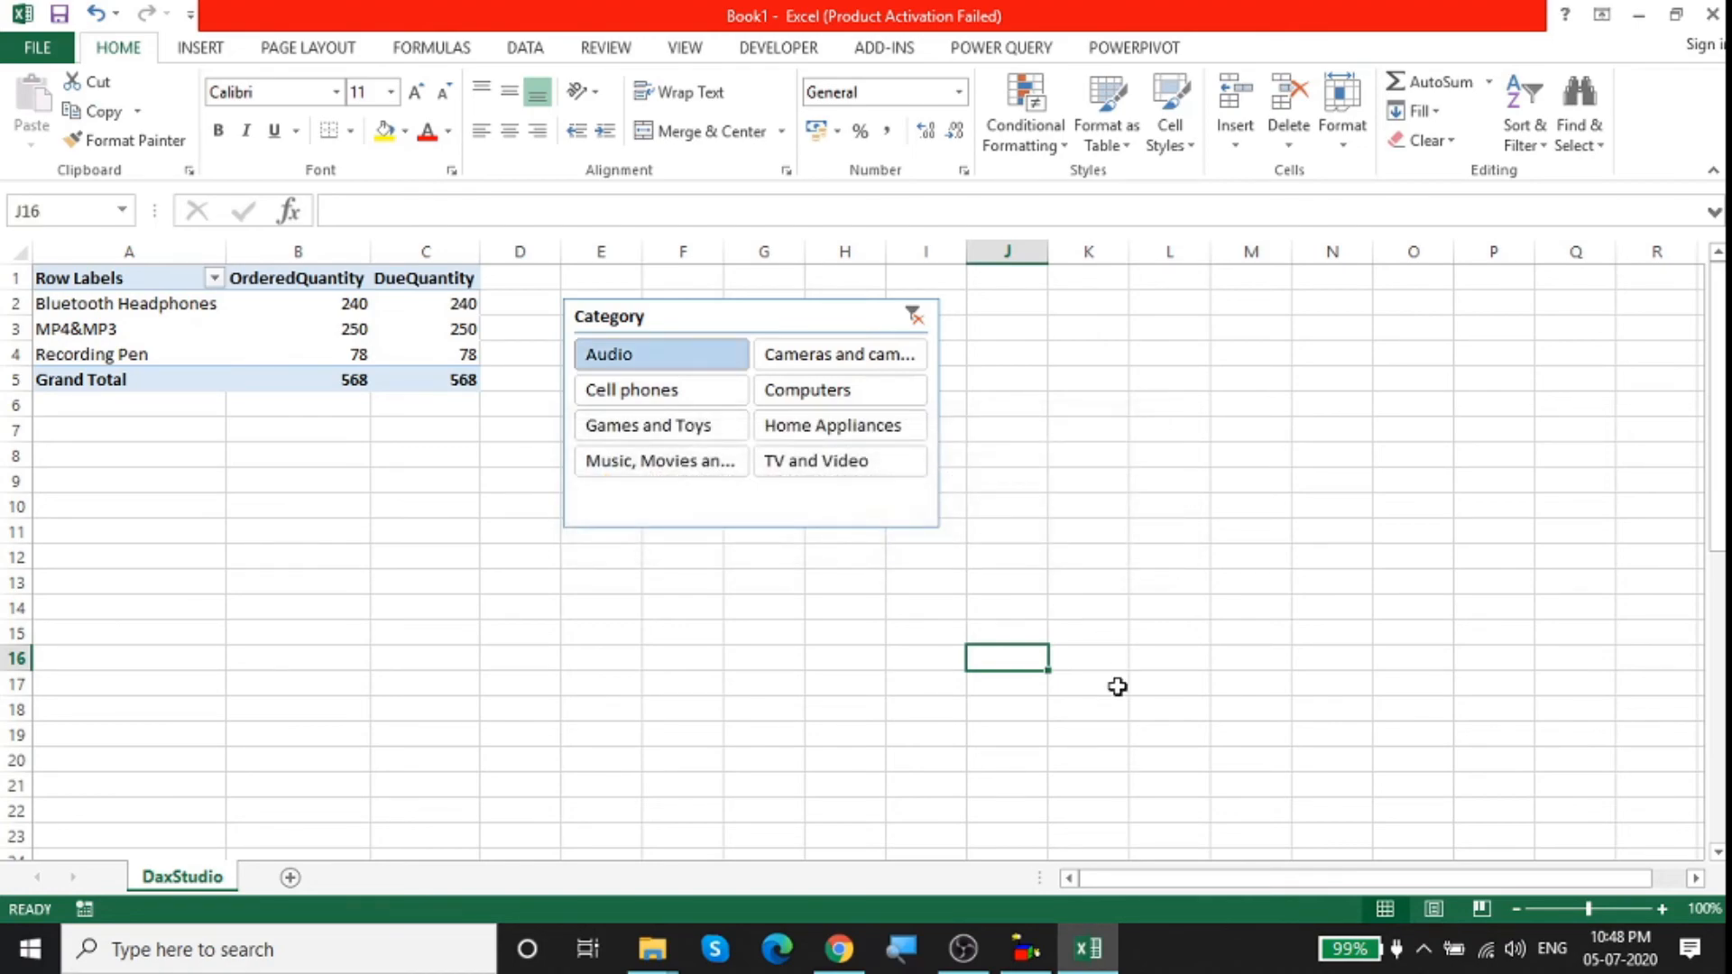
Step: Bring up the Files (D:) folder in File Explorer and switch to the DAX Studio download page in Chrome
click(655, 956)
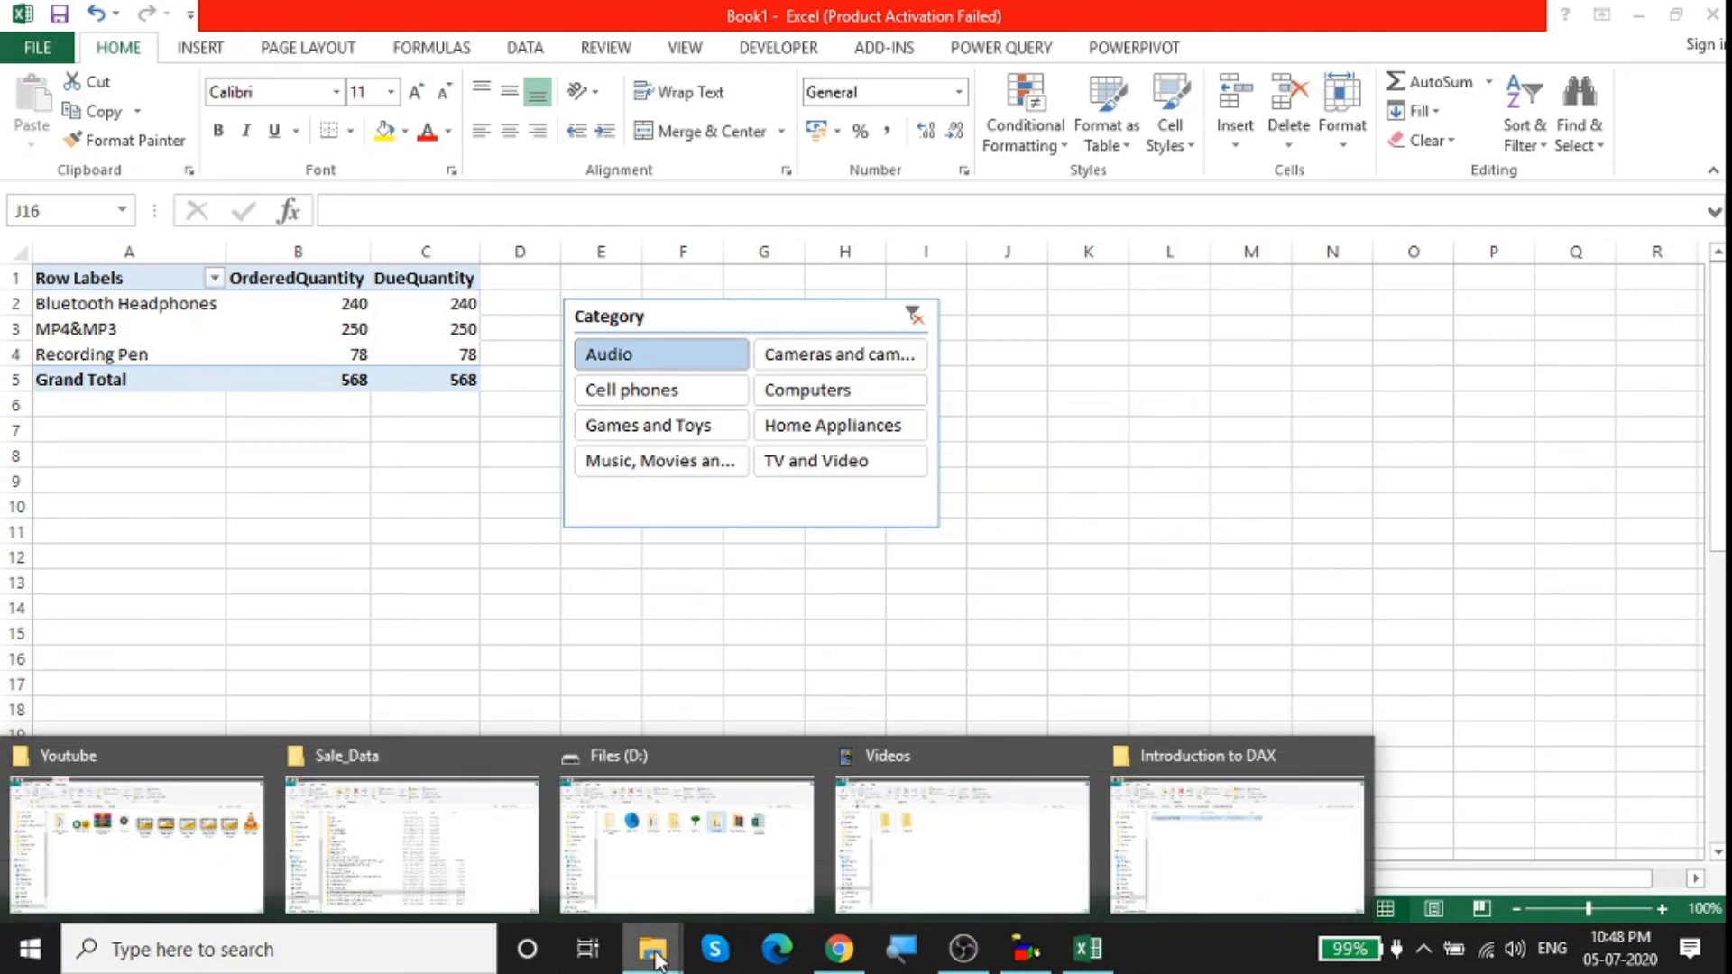
click(724, 882)
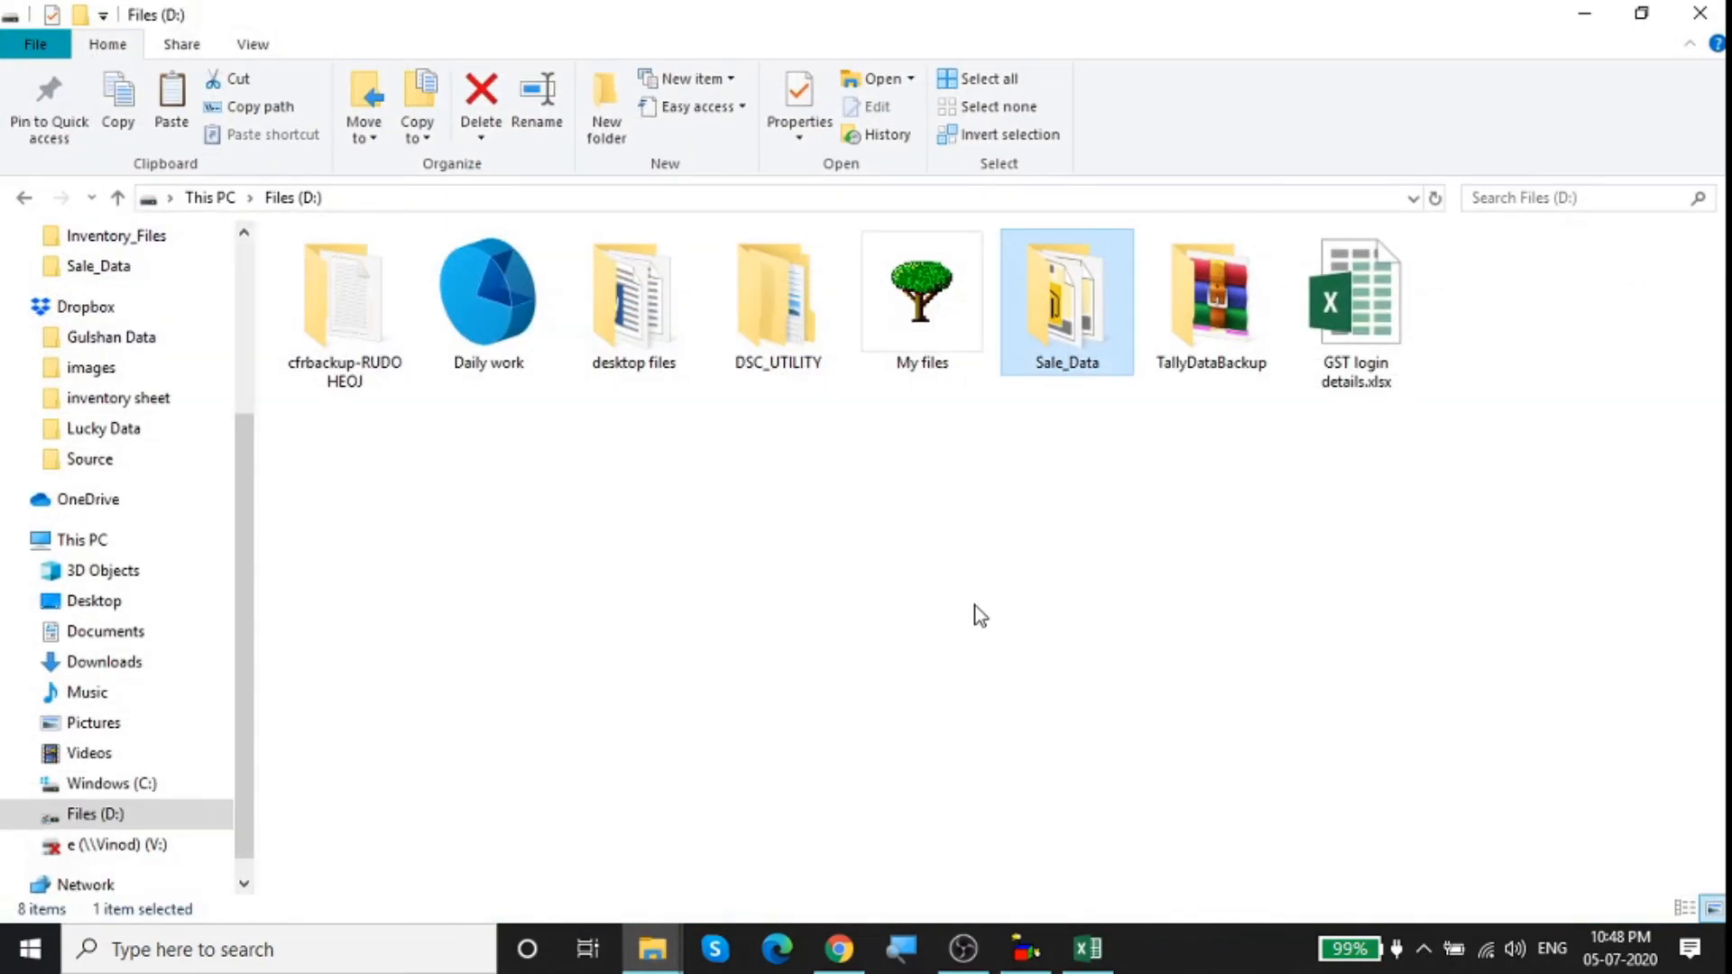
click(652, 945)
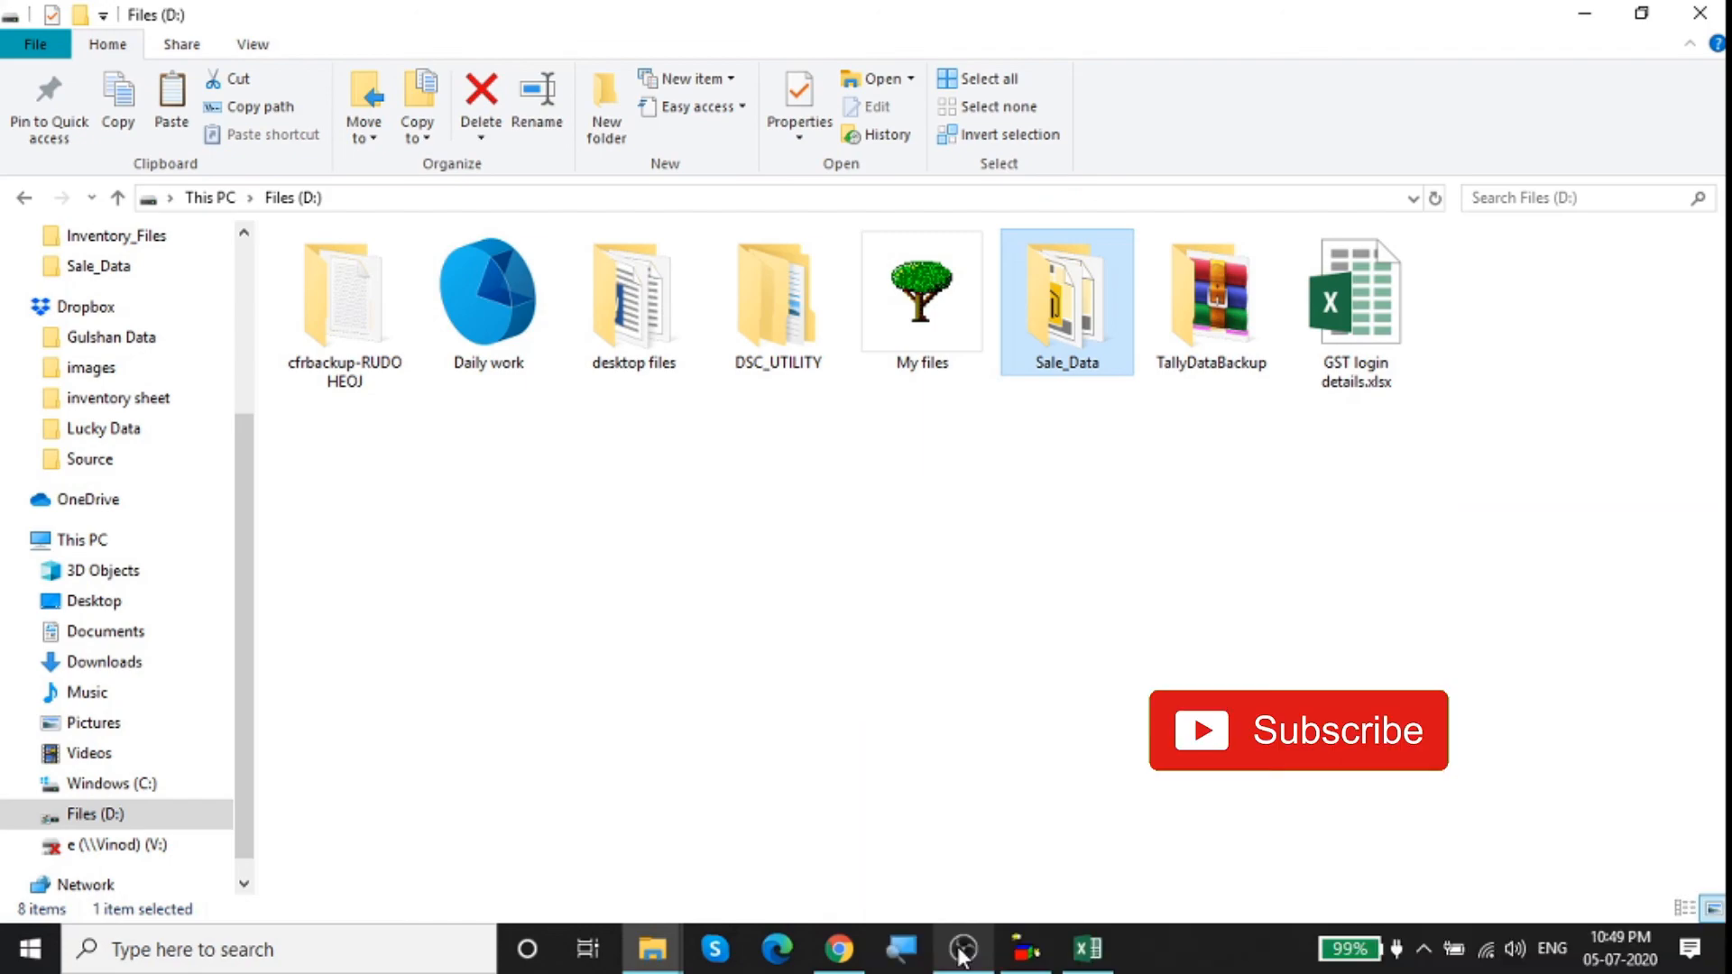
click(851, 954)
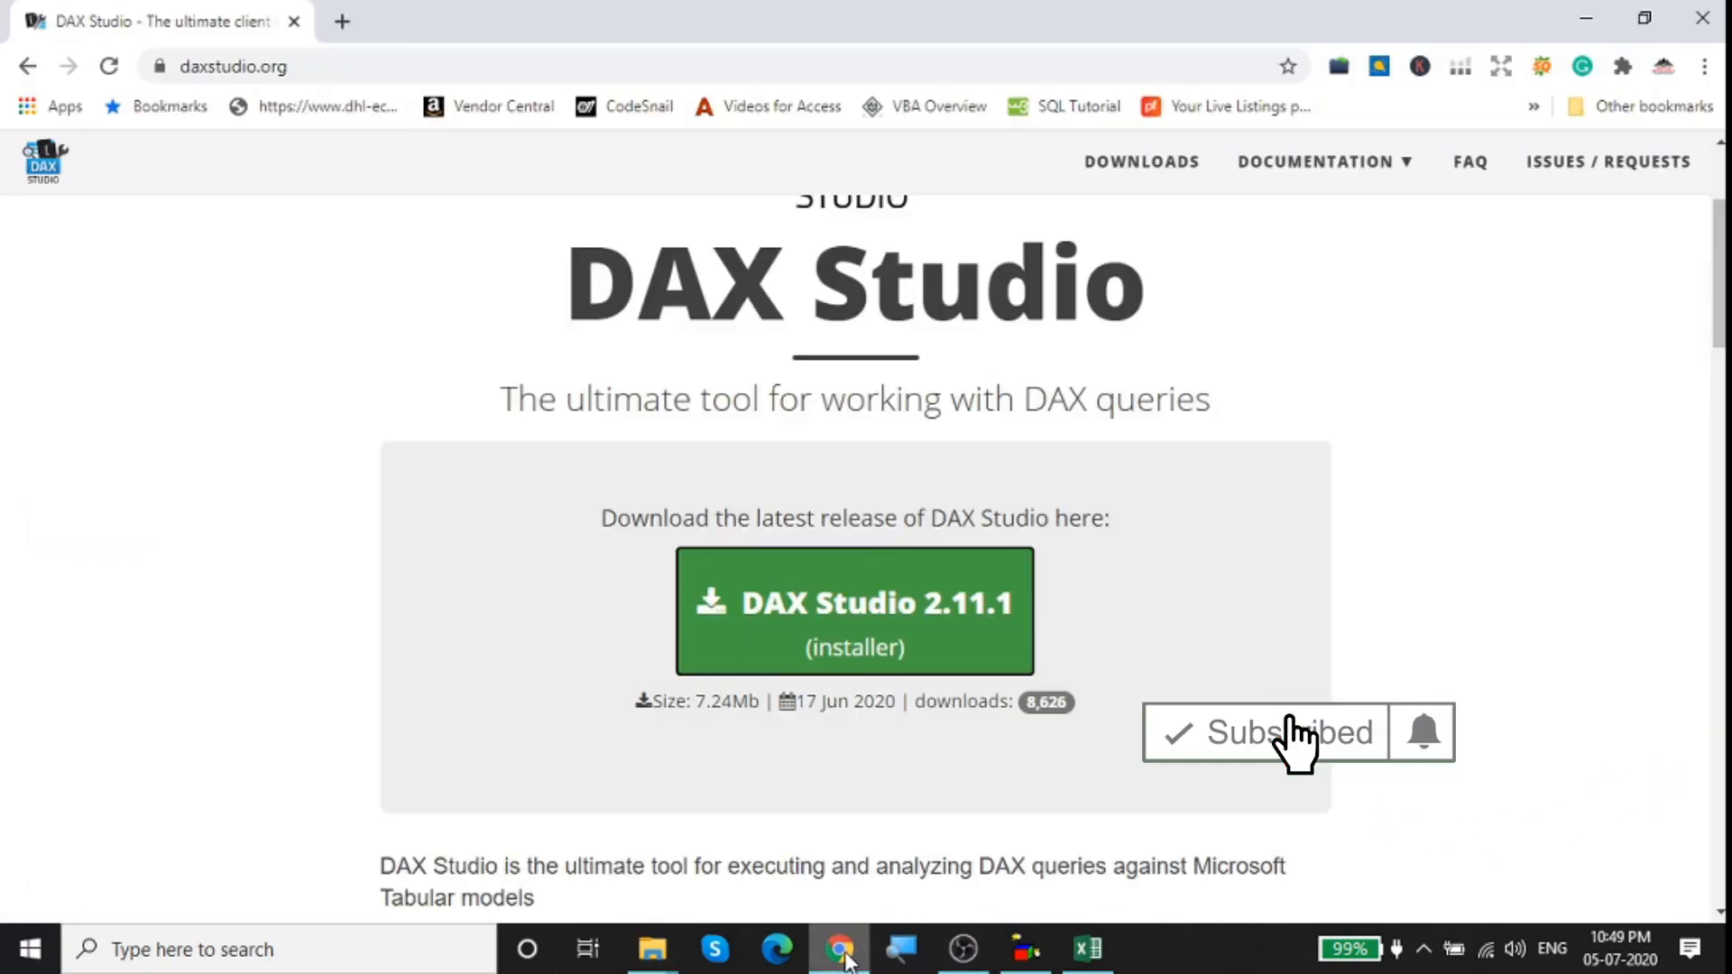